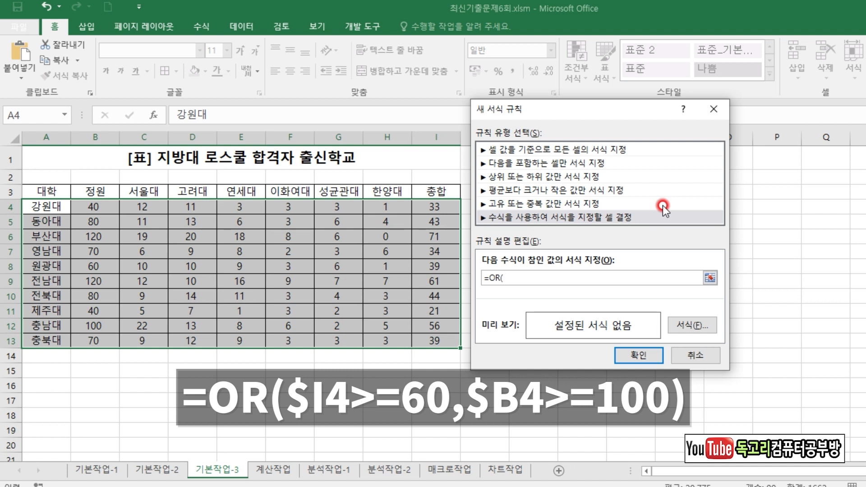
Complete the conditional formatting rule's formula as =OR($I4>=60,$B4>=100), locking only the columns of both references.
{"action": "left_click", "coordinate": [433, 209]}
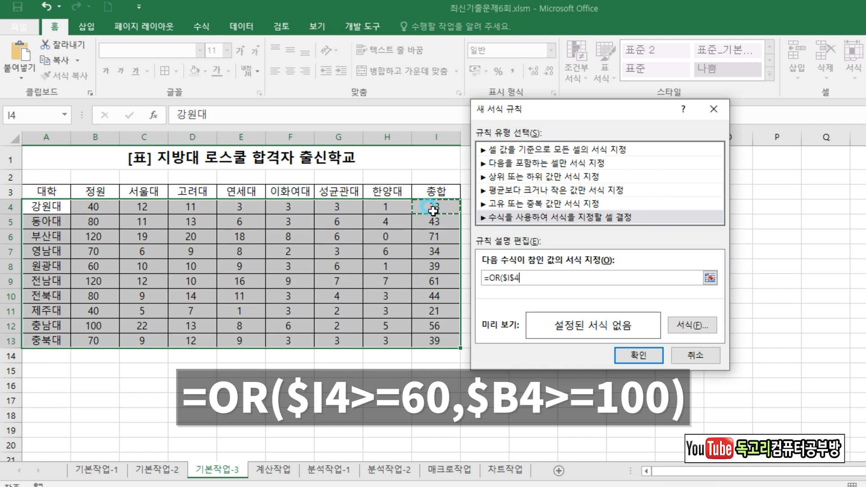
{"action": "key", "text": "F4"}
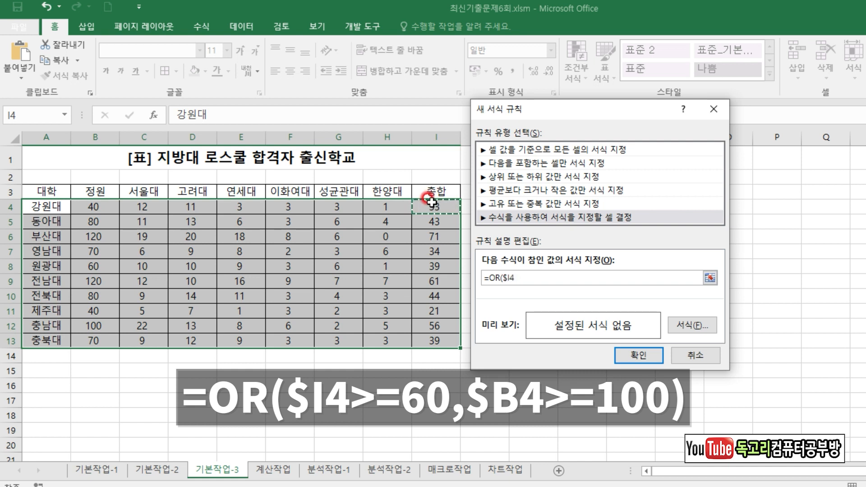
{"action": "type", "text": ">=60,"}
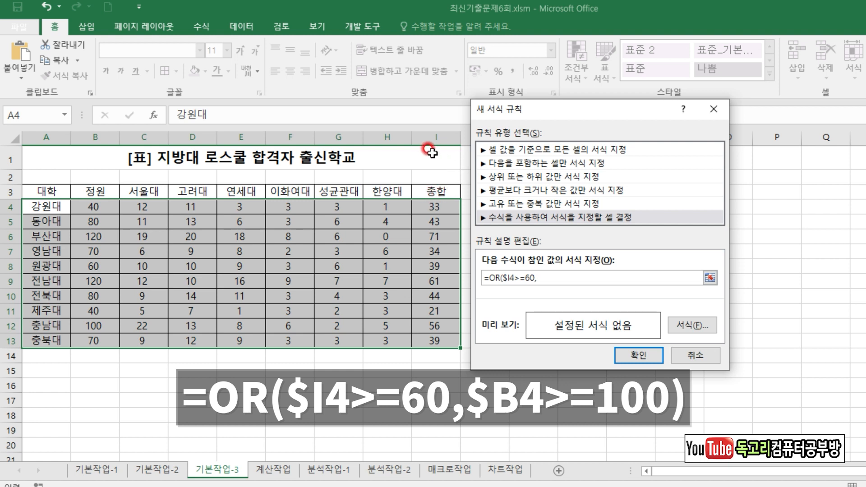
{"action": "left_click", "coordinate": [93, 211]}
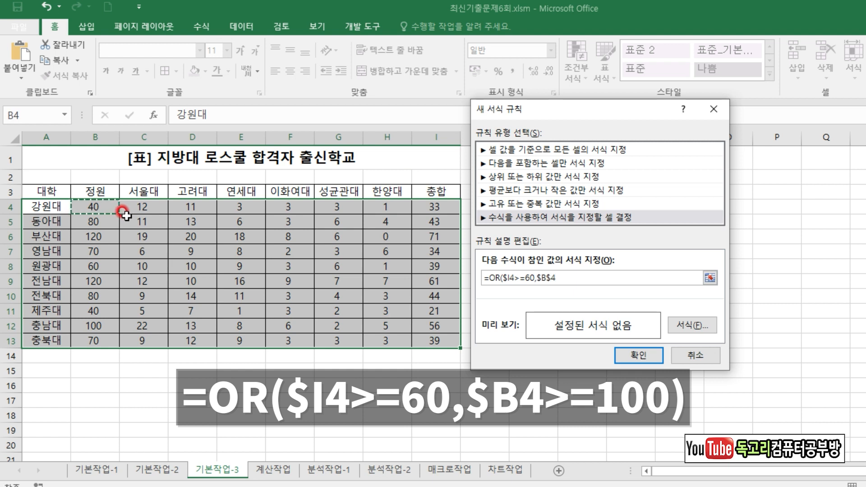
{"action": "key", "text": "F4"}
{"action": "key", "text": "F4"}
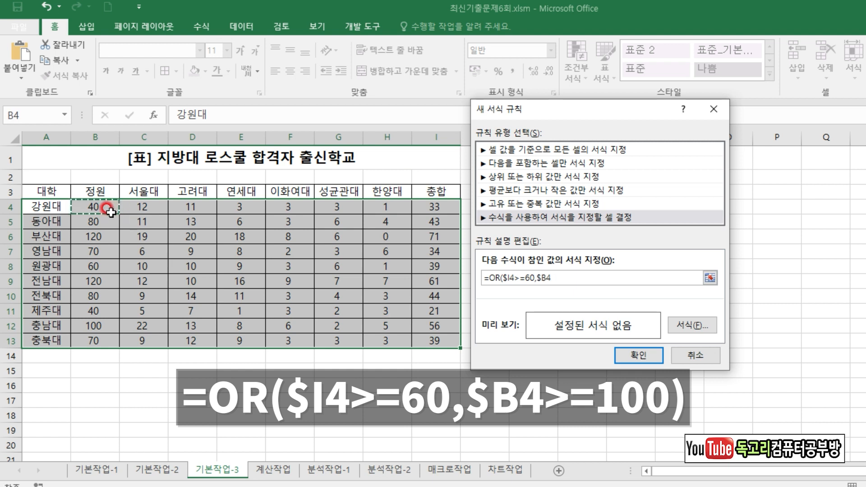
{"action": "type", "text": ">=100"}
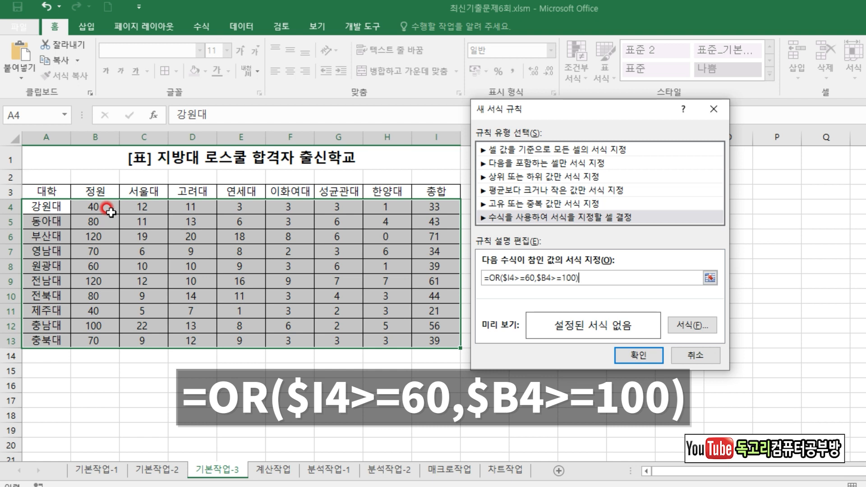
{"action": "left_click_drag", "start_coordinate": [499, 285], "coordinate": [581, 290]}
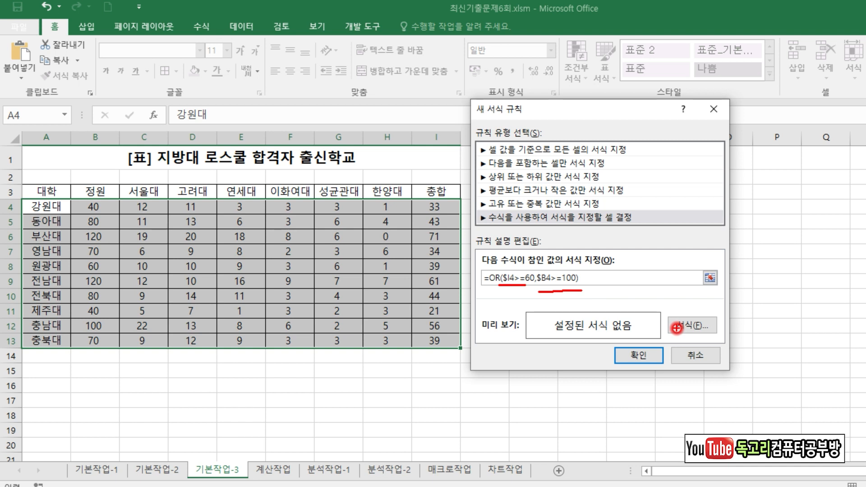
{"action": "mouse_move", "coordinate": [713, 336]}
{"action": "left_mouse_down"}
{"action": "mouse_move", "coordinate": [662, 313]}
{"action": "mouse_move", "coordinate": [701, 343]}
{"action": "left_mouse_up"}
Set the rule's format to bold (굵게) with the standard blue font colour and apply the rule to the table rows.
{"action": "left_click", "coordinate": [700, 326]}
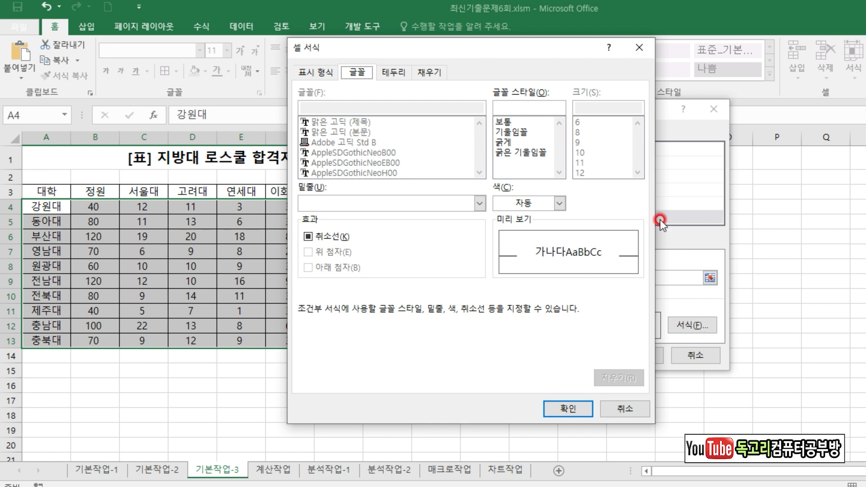
{"action": "left_click", "coordinate": [498, 143]}
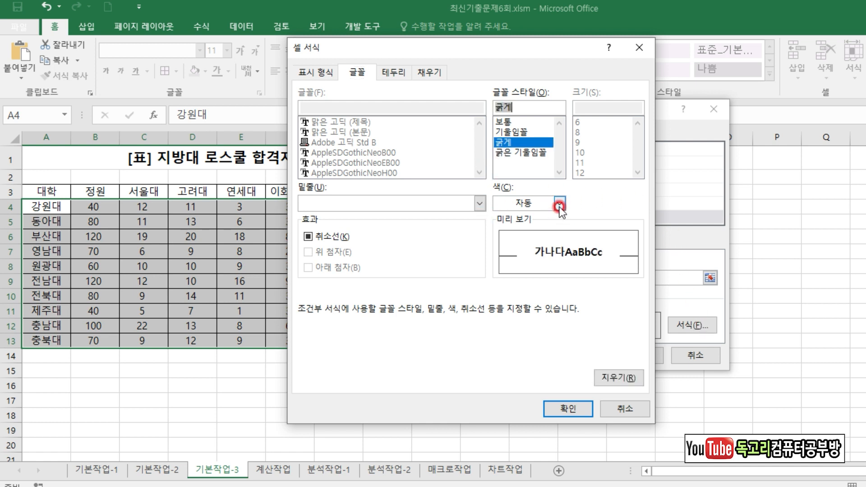
{"action": "left_click", "coordinate": [559, 203]}
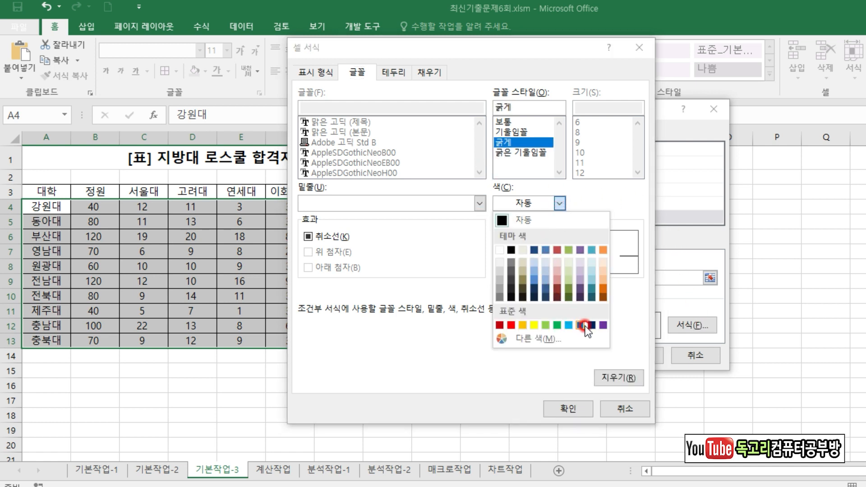
{"action": "left_click", "coordinate": [580, 325]}
{"action": "left_click", "coordinate": [569, 408]}
{"action": "left_click", "coordinate": [629, 356]}
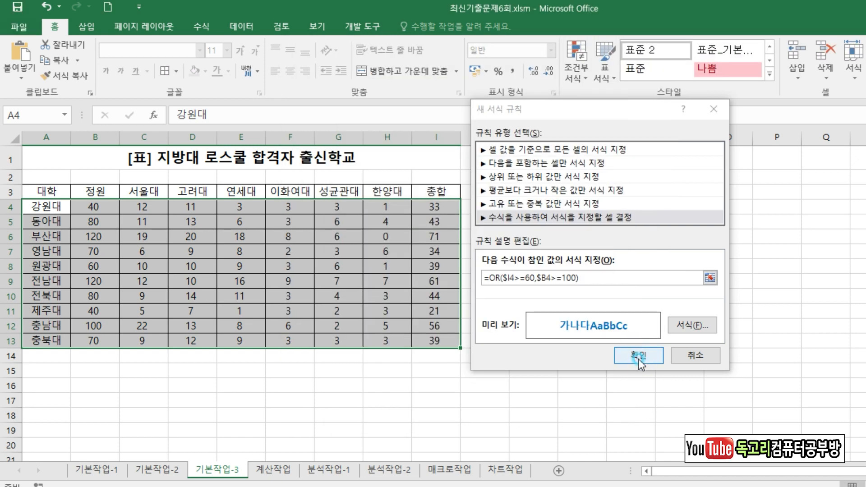
{"action": "left_click", "coordinate": [629, 308]}
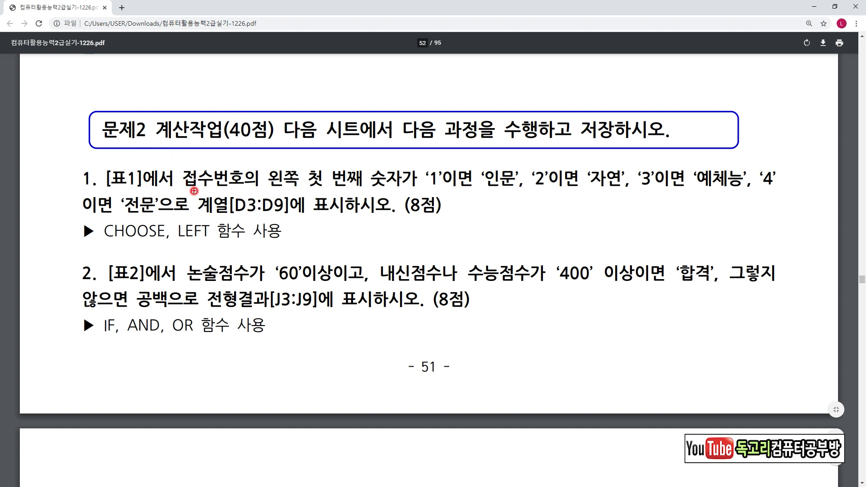
Read task 1 of 문제2 계산작업 in the exam PDF, examining the digit-to-category mapping, target range and required functions.
{"action": "left_click_drag", "start_coordinate": [209, 185], "coordinate": [386, 190]}
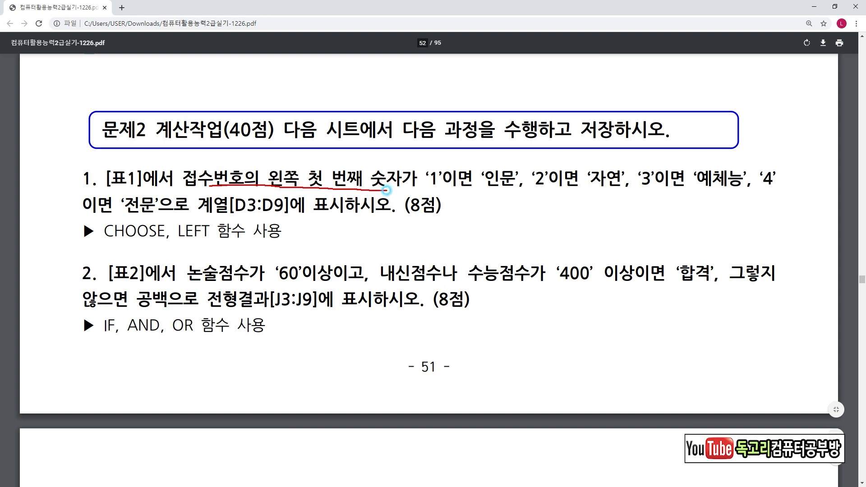
{"action": "mouse_move", "coordinate": [458, 186]}
{"action": "left_mouse_down"}
{"action": "mouse_move", "coordinate": [446, 192]}
{"action": "mouse_move", "coordinate": [474, 178]}
{"action": "mouse_move", "coordinate": [473, 197]}
{"action": "left_mouse_up"}
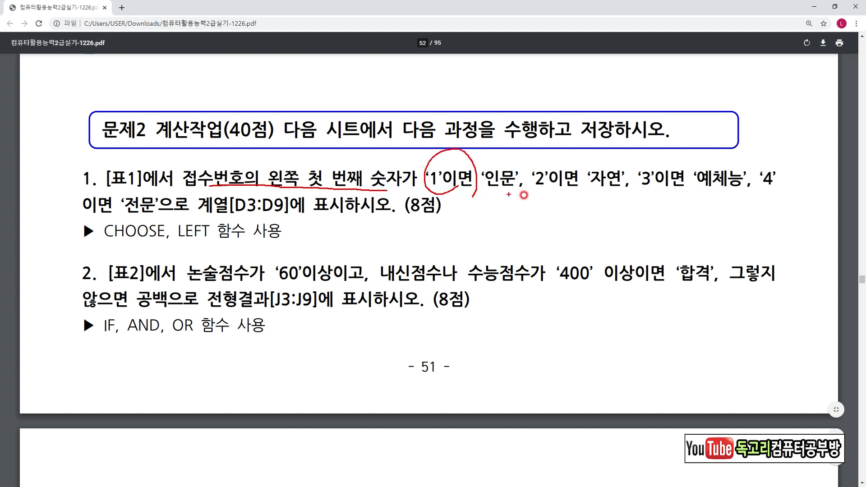
{"action": "mouse_move", "coordinate": [546, 191]}
{"action": "left_mouse_down"}
{"action": "mouse_move", "coordinate": [519, 159]}
{"action": "mouse_move", "coordinate": [553, 195]}
{"action": "left_mouse_up"}
{"action": "mouse_move", "coordinate": [653, 187]}
{"action": "left_mouse_down"}
{"action": "mouse_move", "coordinate": [626, 165]}
{"action": "mouse_move", "coordinate": [672, 187]}
{"action": "left_mouse_up"}
{"action": "left_click_drag", "start_coordinate": [98, 214], "coordinate": [147, 213]}
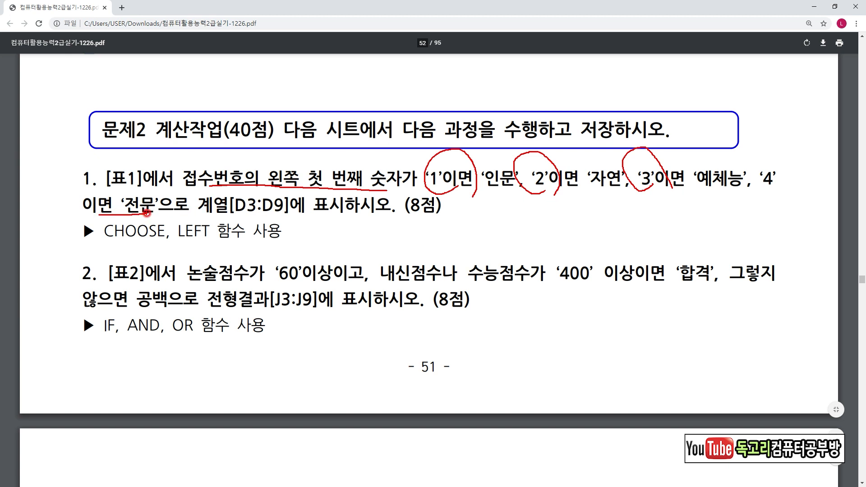
{"action": "left_click_drag", "start_coordinate": [85, 246], "coordinate": [153, 245]}
{"action": "left_click_drag", "start_coordinate": [340, 157], "coordinate": [366, 153]}
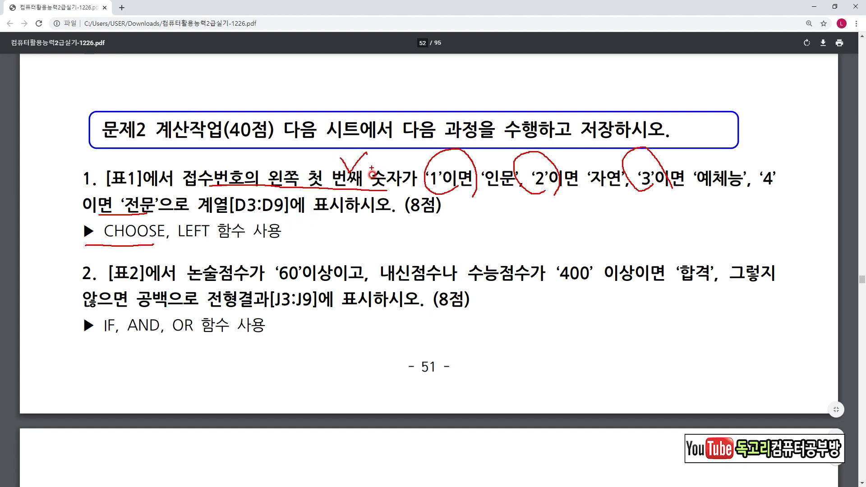
{"action": "left_click_drag", "start_coordinate": [187, 245], "coordinate": [213, 244]}
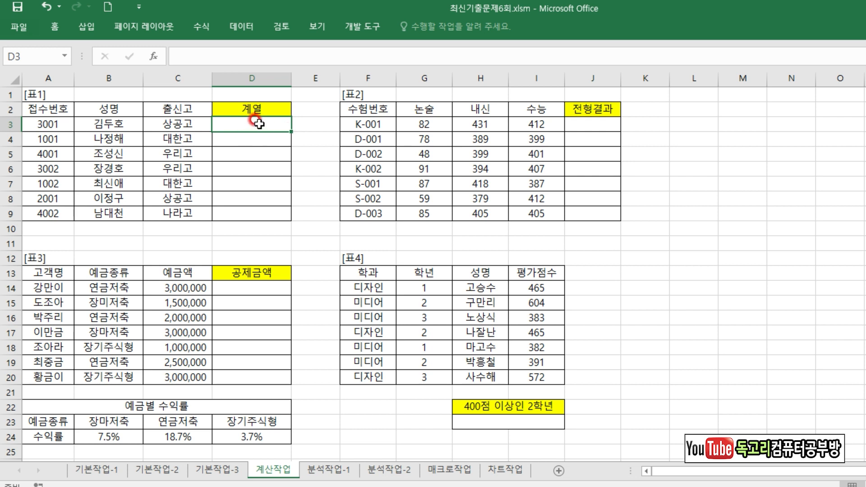
In the Excel workbook, start a CHOOSE formula in cell D3 of the 계산작업 sheet.
{"action": "type", "text": "="}
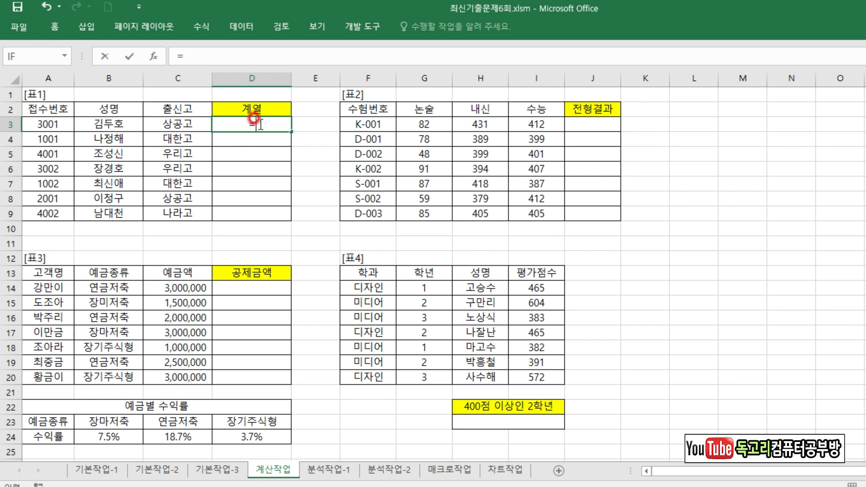
{"action": "type", "text": "CH"}
{"action": "key", "text": "Down"}
{"action": "key", "text": "Down"}
{"action": "key", "text": "Down"}
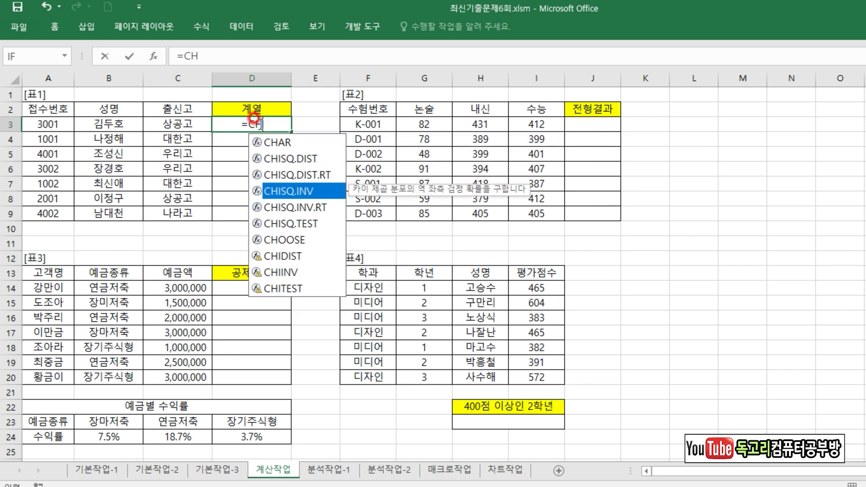
{"action": "key", "text": "Down"}
{"action": "key", "text": "Down"}
{"action": "key", "text": "Down"}
{"action": "key", "text": "Tab"}
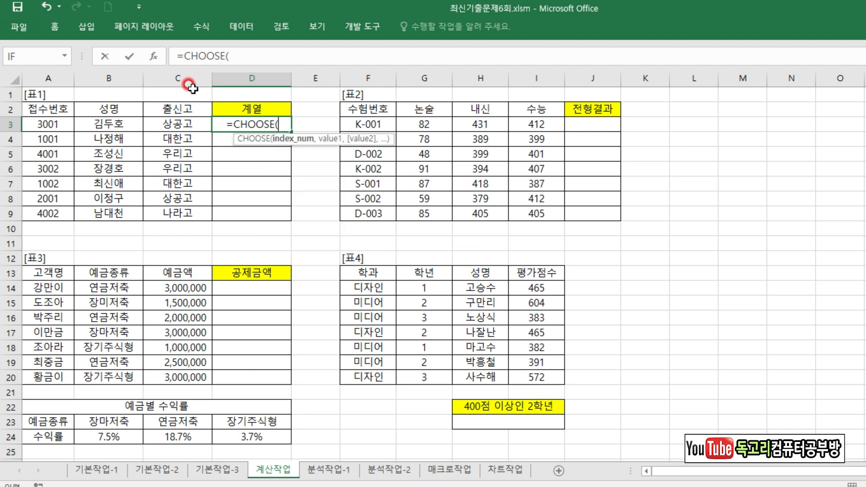
Open the function arguments for CHOOSE and set Index_num to LEFT(A3,1).
{"action": "left_click", "coordinate": [153, 56]}
{"action": "left_click_drag", "start_coordinate": [444, 84], "coordinate": [348, 93]}
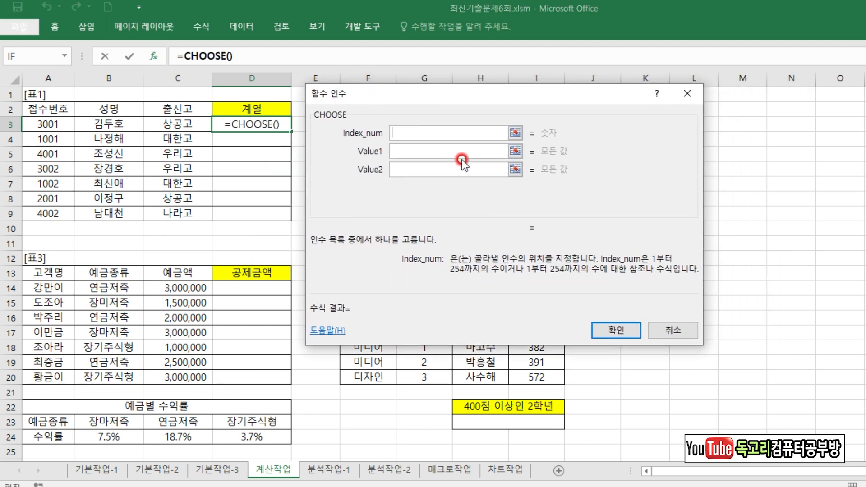
{"action": "type", "text": "LEFT("}
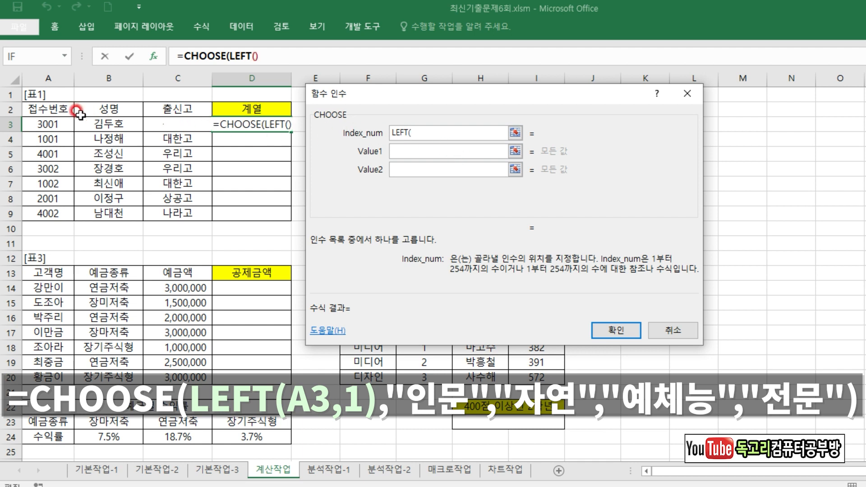
{"action": "left_click", "coordinate": [45, 121]}
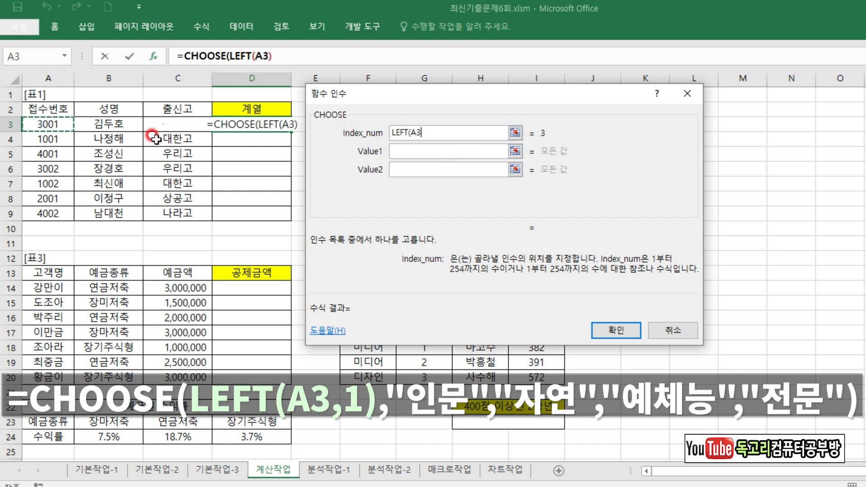
{"action": "type", "text": ",1)"}
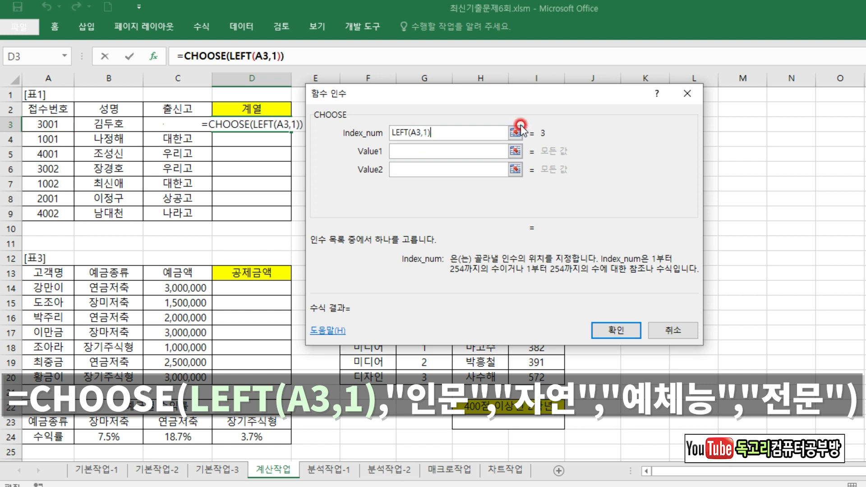
Set Value1 to Value4 to "인문", "자연", "예체능" and "전문", and fill the finished formula from D3 down to D9.
{"action": "left_click", "coordinate": [411, 151]}
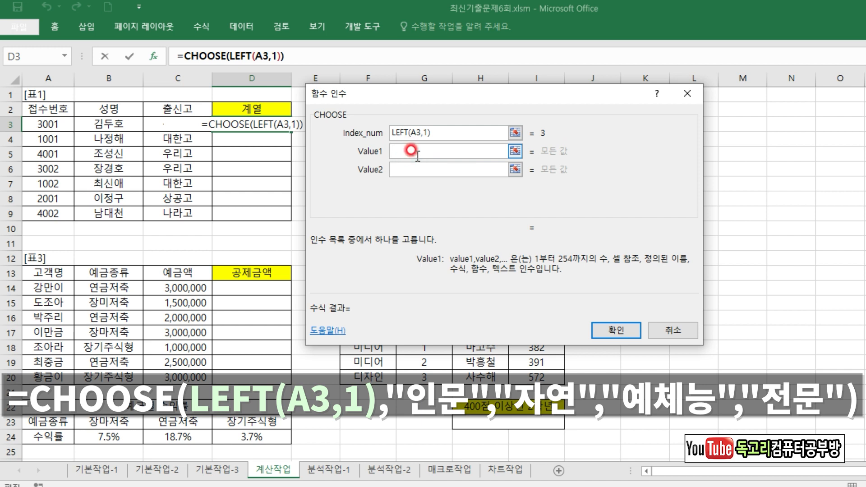
{"action": "type", "text": "\"인문\""}
{"action": "key", "text": "Tab"}
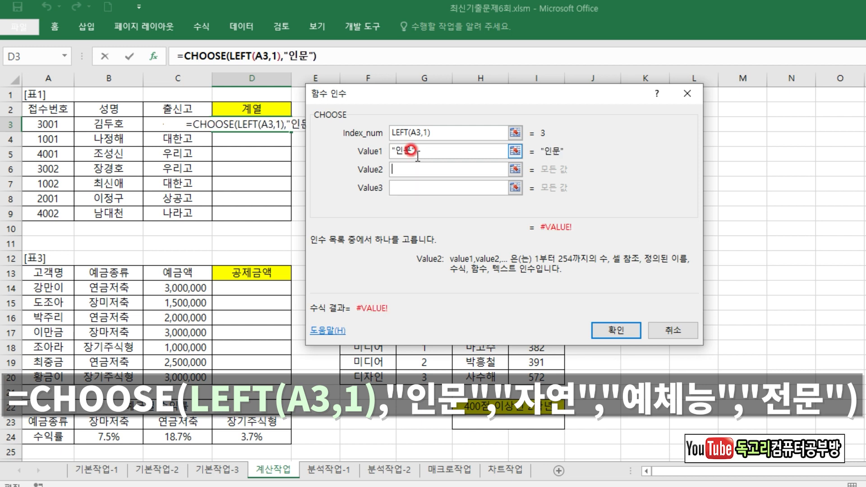
{"action": "type", "text": "\"자연\""}
{"action": "key", "text": "Tab"}
{"action": "type", "text": "예체능"}
{"action": "key", "text": "Tab"}
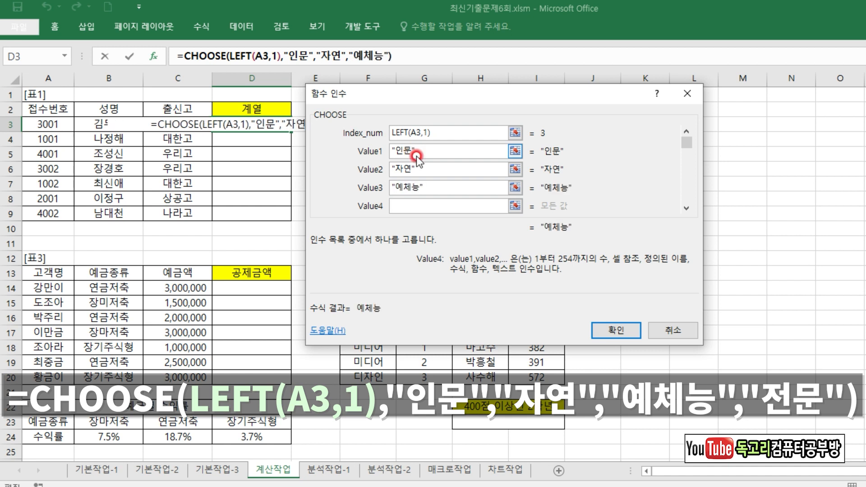
{"action": "type", "text": "전문"}
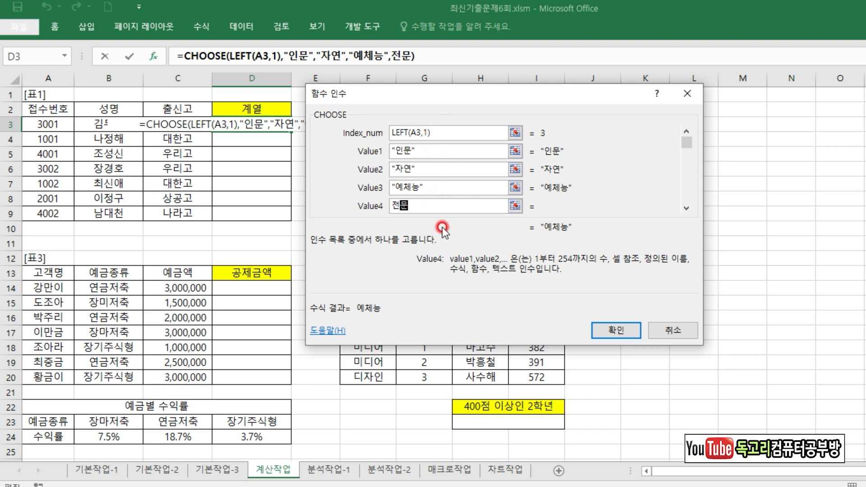
{"action": "left_click", "coordinate": [627, 337]}
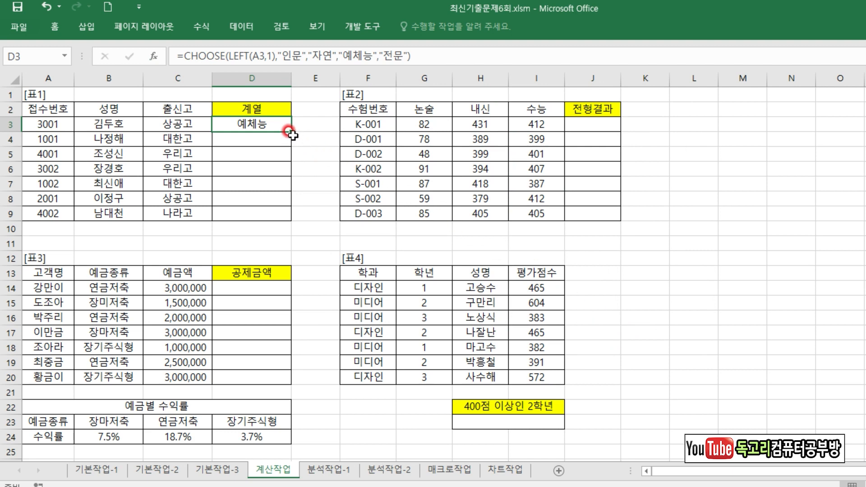
{"action": "left_click_drag", "start_coordinate": [292, 131], "coordinate": [291, 215]}
{"action": "left_click", "coordinate": [361, 259]}
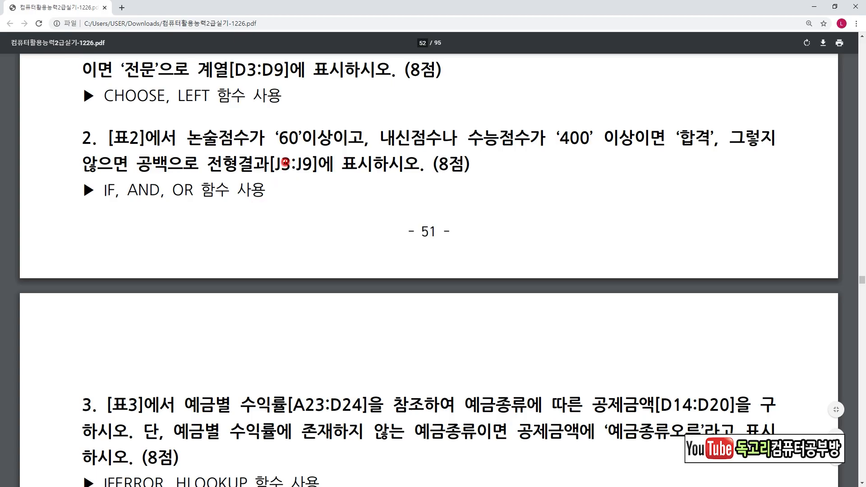
Read task 2 in the exam PDF, examining the score conditions, the pass and blank results, and the required functions.
{"action": "left_click_drag", "start_coordinate": [194, 150], "coordinate": [345, 144]}
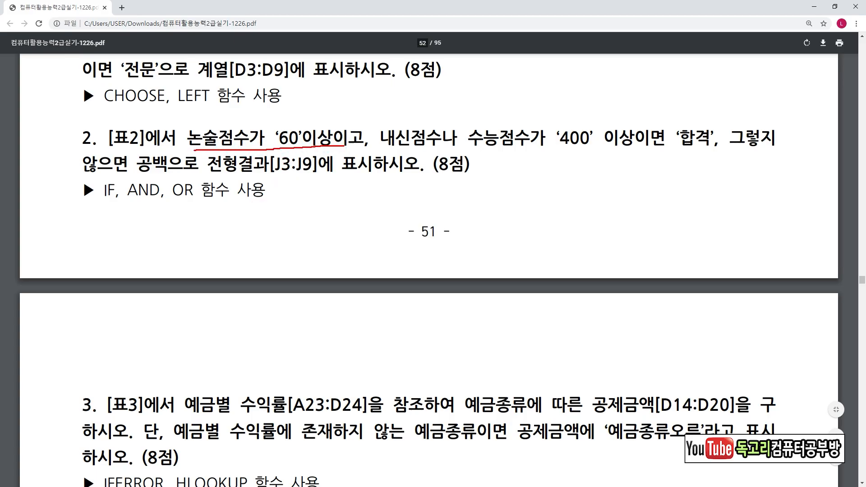
{"action": "mouse_move", "coordinate": [347, 113]}
{"action": "left_mouse_down"}
{"action": "mouse_move", "coordinate": [355, 121]}
{"action": "mouse_move", "coordinate": [366, 111]}
{"action": "left_mouse_up"}
{"action": "left_click_drag", "start_coordinate": [132, 205], "coordinate": [160, 205]}
{"action": "left_click_drag", "start_coordinate": [386, 153], "coordinate": [546, 145]}
{"action": "mouse_move", "coordinate": [593, 116]}
{"action": "left_mouse_down"}
{"action": "mouse_move", "coordinate": [605, 131]}
{"action": "mouse_move", "coordinate": [624, 114]}
{"action": "left_mouse_up"}
{"action": "left_click_drag", "start_coordinate": [457, 116], "coordinate": [477, 113]}
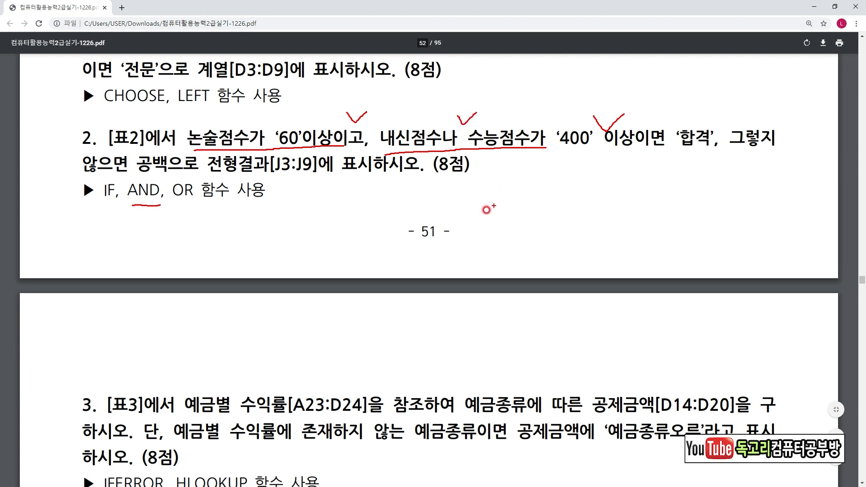
{"action": "left_click_drag", "start_coordinate": [180, 209], "coordinate": [209, 207]}
{"action": "left_click_drag", "start_coordinate": [663, 158], "coordinate": [718, 157]}
{"action": "left_click_drag", "start_coordinate": [138, 174], "coordinate": [180, 172]}
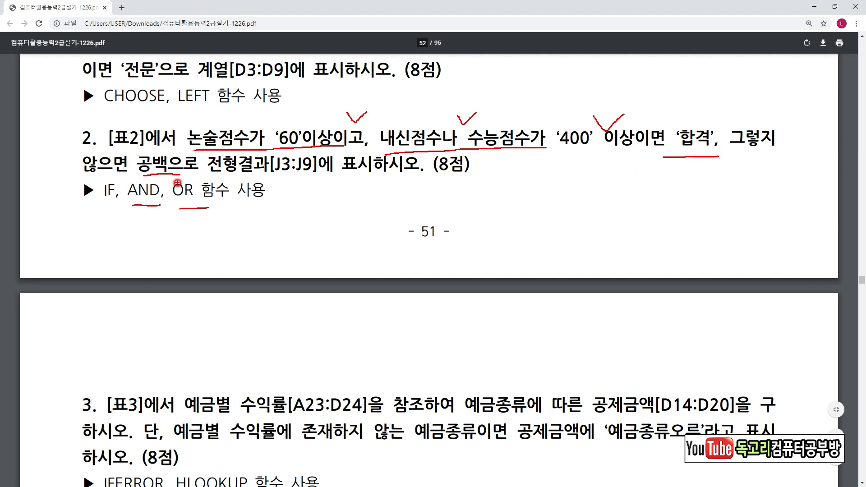
In the Excel workbook, start an IF formula in cell J3 of the 계산작업 sheet and open its function arguments.
{"action": "key", "text": "alt+Tab"}
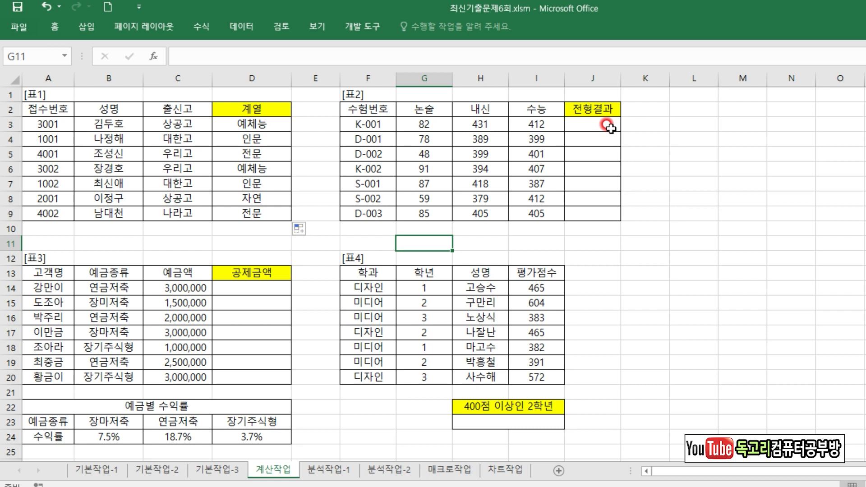
{"action": "left_click", "coordinate": [609, 126]}
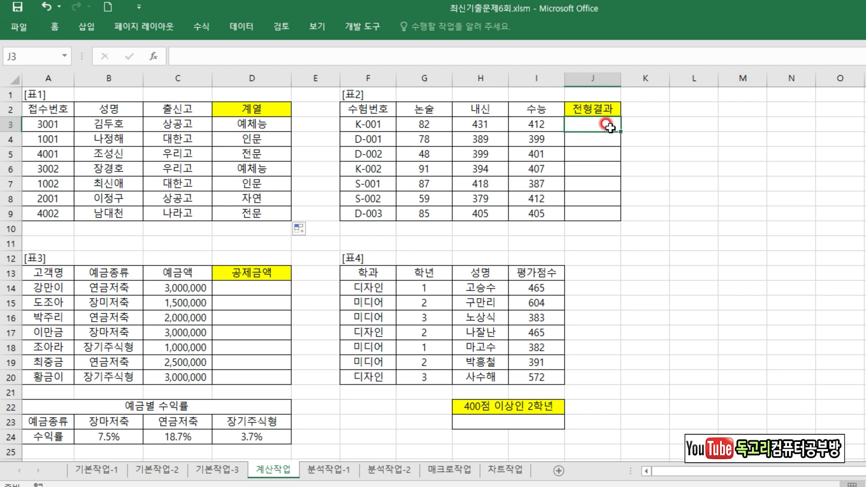
{"action": "type", "text": "="}
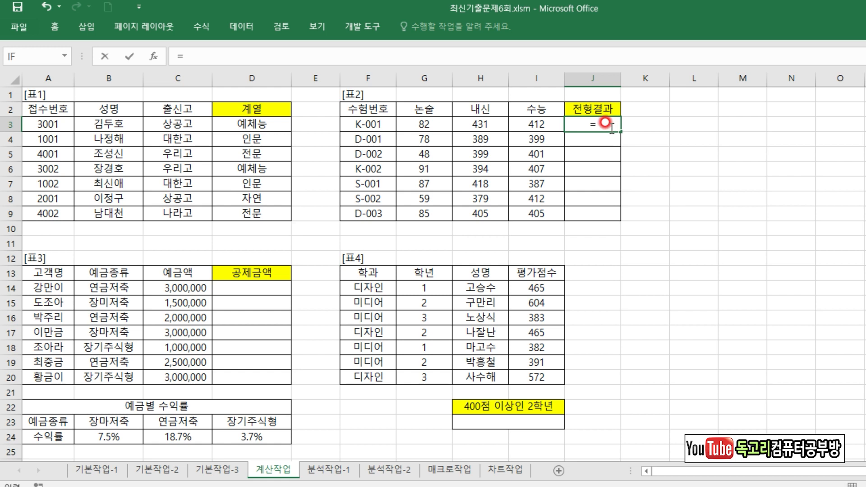
{"action": "type", "text": "I"}
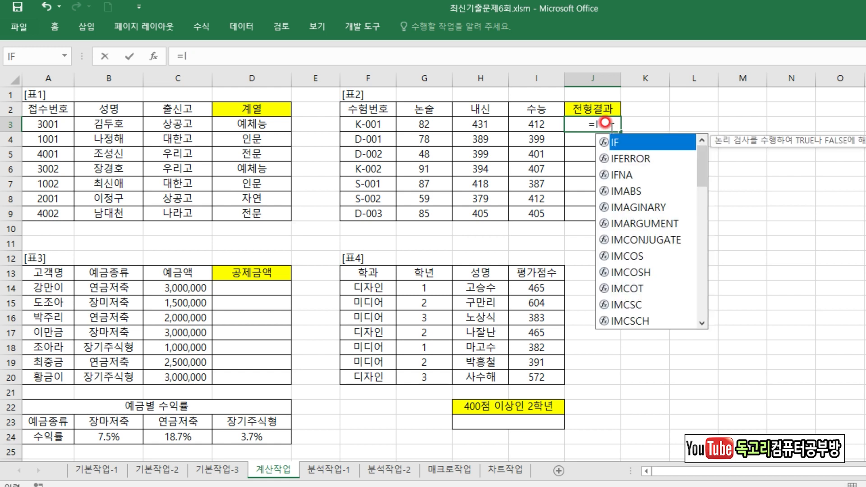
{"action": "key", "text": "Tab"}
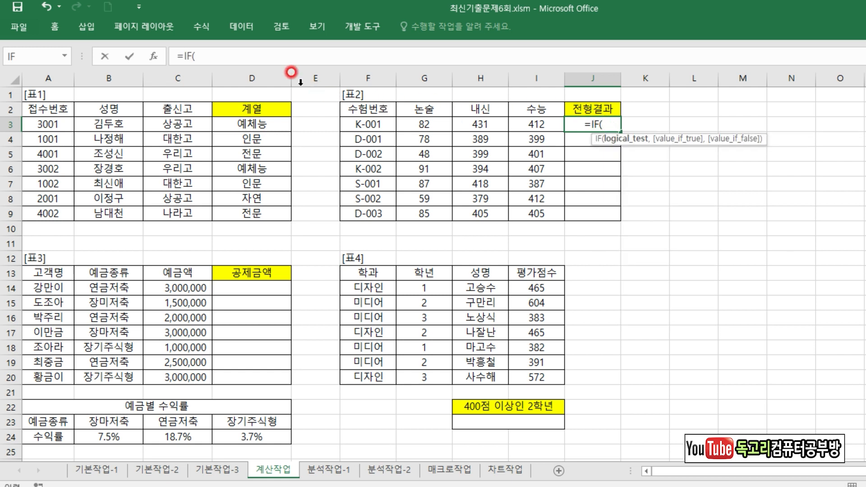
{"action": "left_click", "coordinate": [153, 55]}
{"action": "left_click_drag", "start_coordinate": [424, 111], "coordinate": [490, 155]}
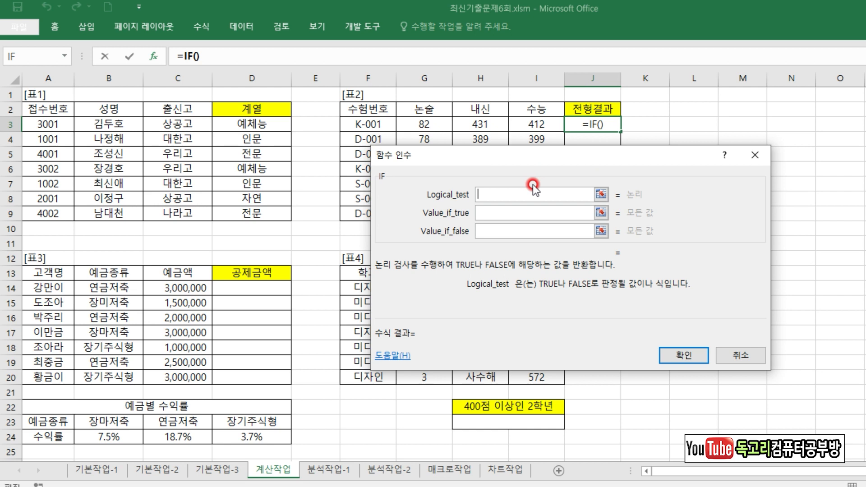
Begin the IF function's Logical_test with AND(G3>=60, as the essay score condition.
{"action": "type", "text": "AND("}
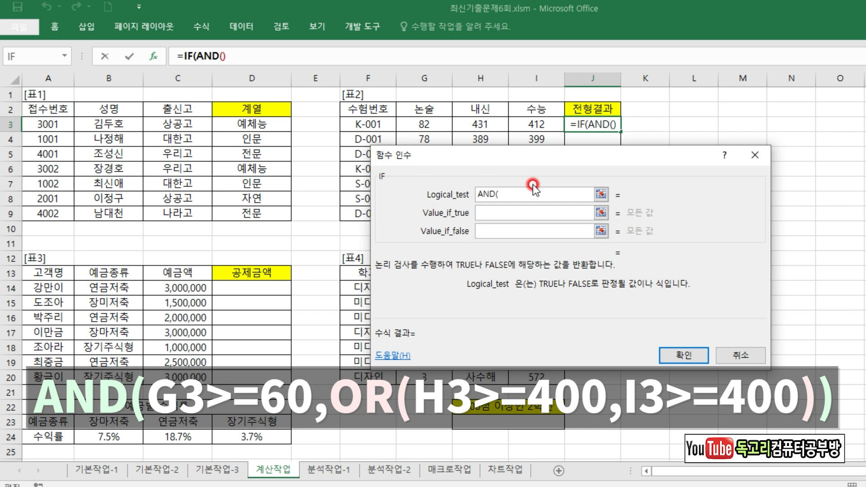
{"action": "left_click", "coordinate": [432, 122]}
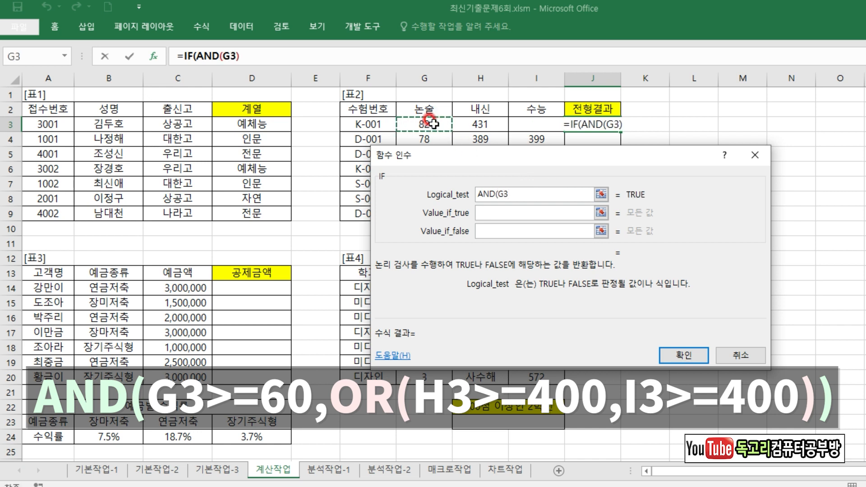
{"action": "type", "text": ">=60,"}
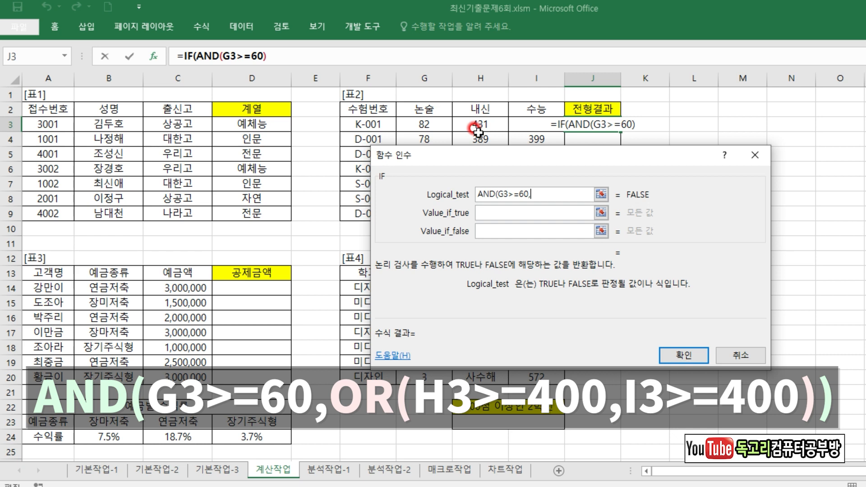
Complete the Logical_test with the nested condition OR(H3>=400,I3>=400) and close the AND function.
{"action": "type", "text": "OR("}
{"action": "left_click", "coordinate": [496, 125]}
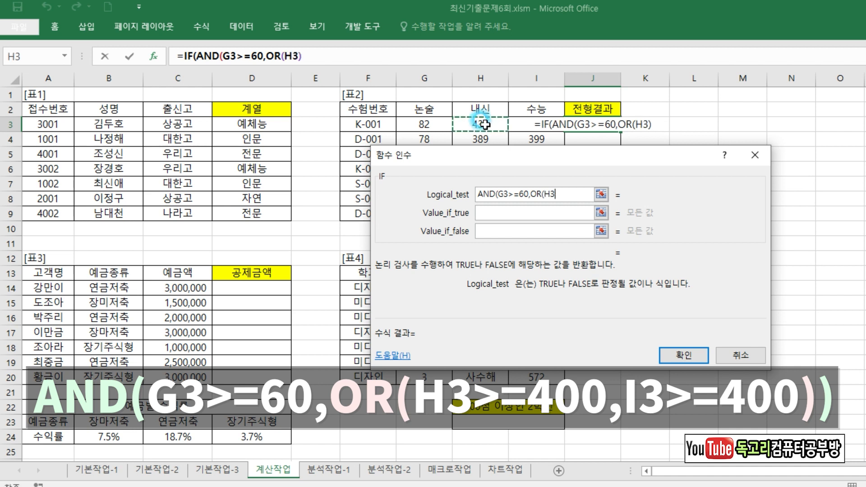
{"action": "type", "text": ">"}
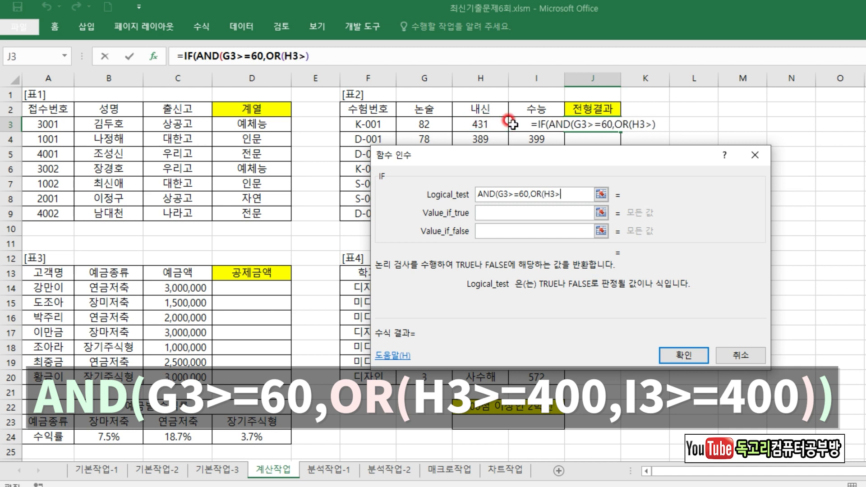
{"action": "type", "text": "=400"}
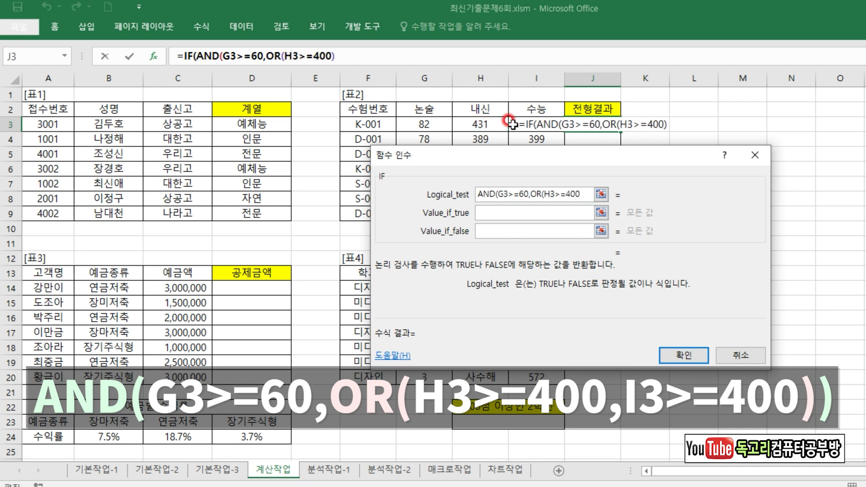
{"action": "type", "text": ","}
{"action": "left_click", "coordinate": [515, 122]}
{"action": "type", "text": ">=400"}
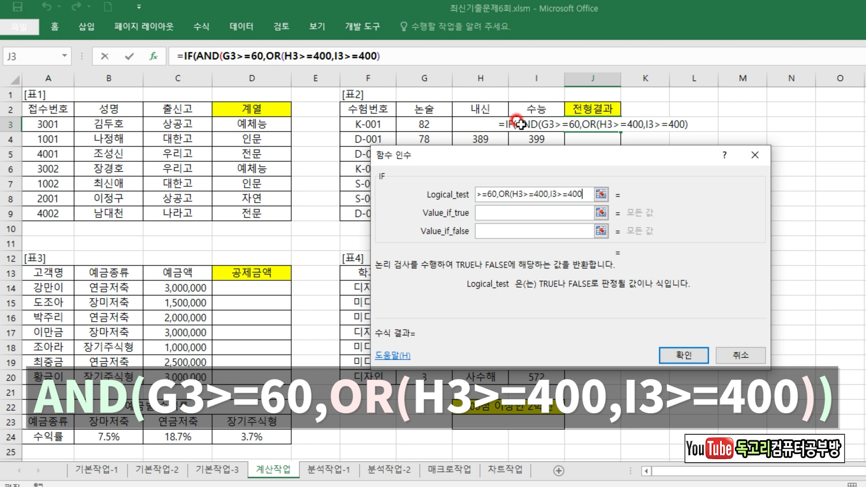
{"action": "type", "text": "))"}
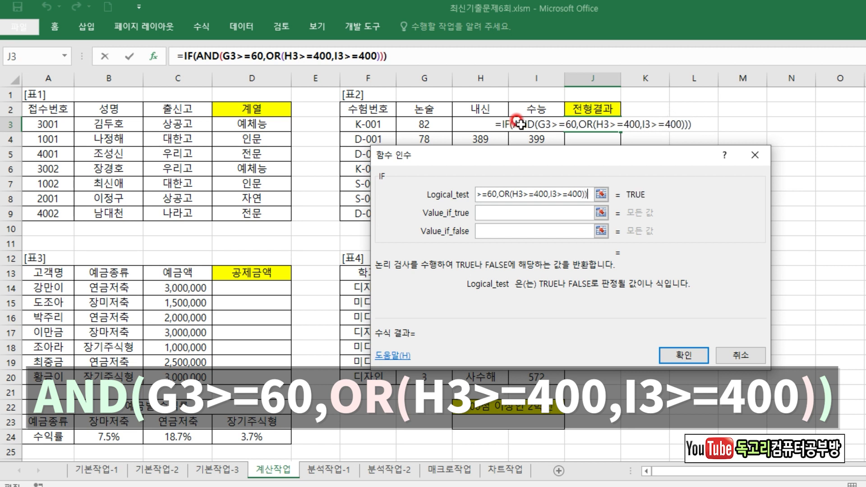
{"action": "key", "text": "ctrl+2"}
{"action": "left_click_drag", "start_coordinate": [579, 202], "coordinate": [587, 201]}
{"action": "left_click_drag", "start_coordinate": [194, 64], "coordinate": [292, 67]}
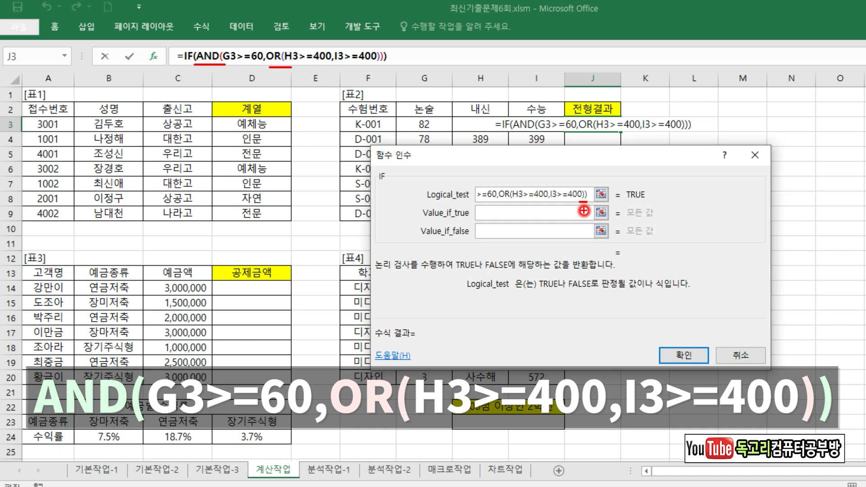
{"action": "left_click_drag", "start_coordinate": [487, 207], "coordinate": [520, 200]}
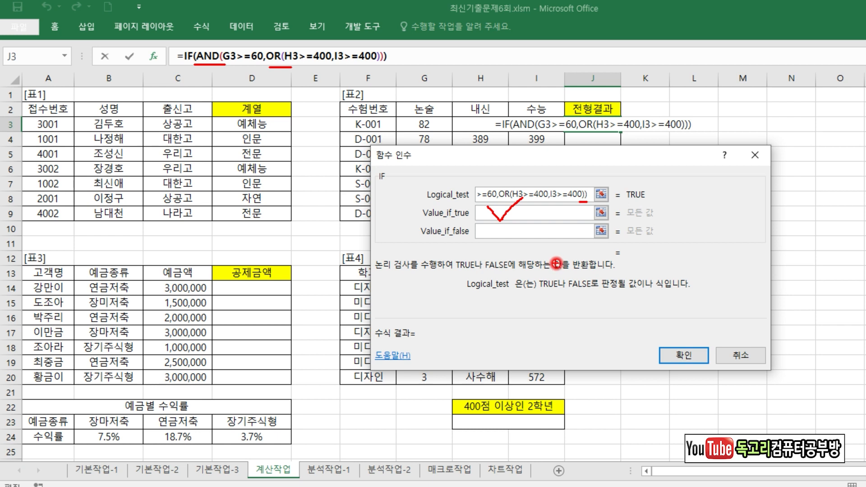
Set Value_if_true to "합격" and Value_if_false to an empty string "".
{"action": "left_click", "coordinate": [514, 212]}
{"action": "type", "text": "합격"}
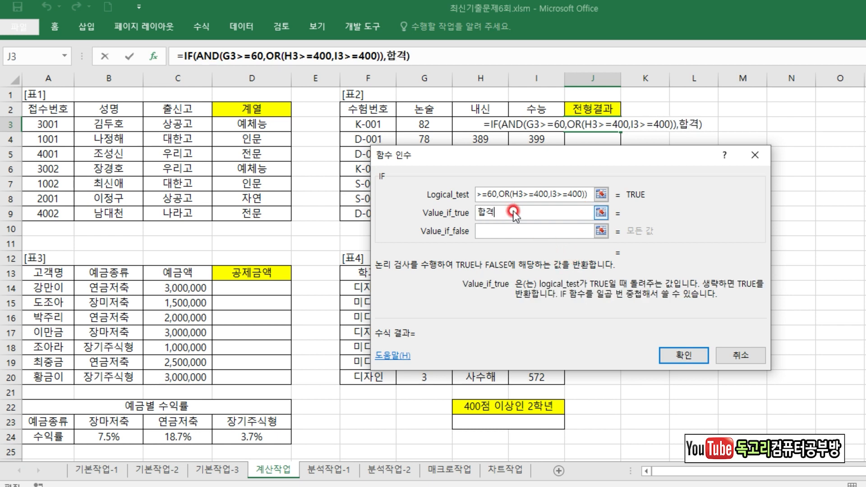
{"action": "key", "text": "Tab"}
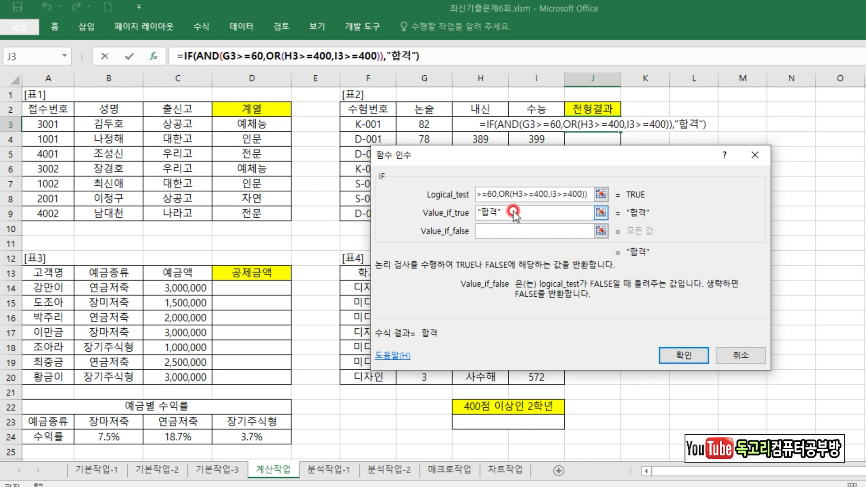
{"action": "type", "text": "\"\""}
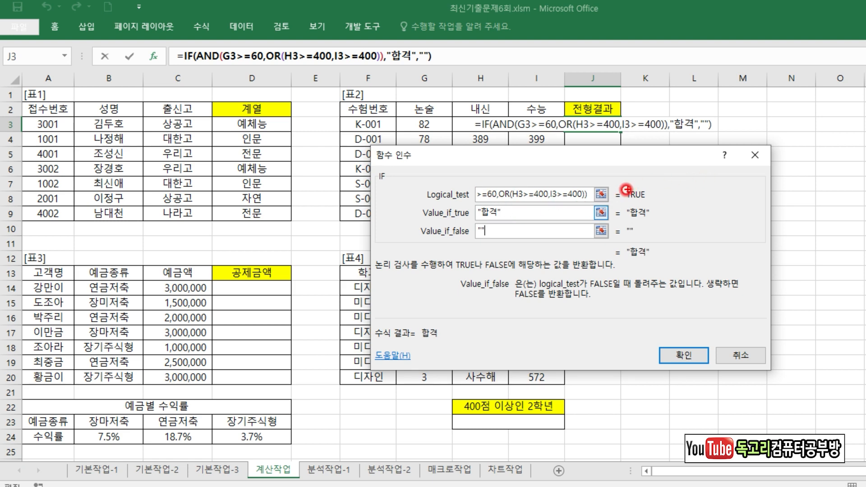
{"action": "left_click_drag", "start_coordinate": [585, 197], "coordinate": [624, 183]}
{"action": "left_click_drag", "start_coordinate": [565, 222], "coordinate": [608, 214]}
{"action": "left_click_drag", "start_coordinate": [572, 240], "coordinate": [615, 238]}
{"action": "mouse_move", "coordinate": [661, 364]}
{"action": "left_mouse_down"}
{"action": "mouse_move", "coordinate": [645, 343]}
{"action": "mouse_move", "coordinate": [661, 385]}
{"action": "mouse_move", "coordinate": [690, 381]}
{"action": "left_mouse_up"}
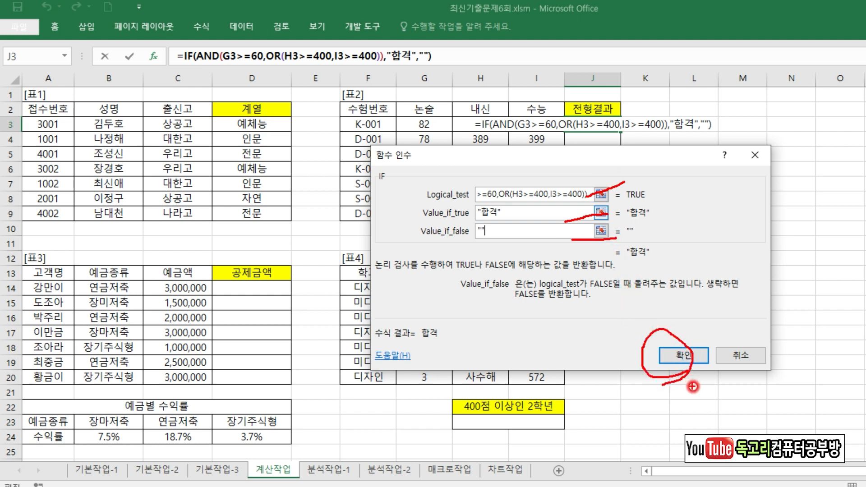
{"action": "key", "text": "Escape"}
Accept the IF formula in J3 and fill it down to J9.
{"action": "left_click", "coordinate": [684, 357]}
{"action": "left_click_drag", "start_coordinate": [621, 131], "coordinate": [614, 219]}
{"action": "left_click", "coordinate": [706, 199]}
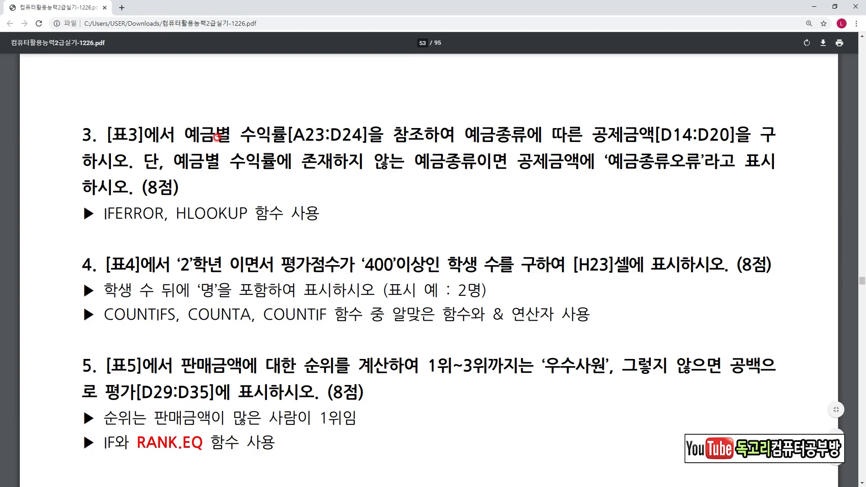
Read task 3 in the exam PDF, examining the lookup table, the deduction amount, the error text and the required functions.
{"action": "left_click_drag", "start_coordinate": [193, 145], "coordinate": [289, 148]}
{"action": "left_click_drag", "start_coordinate": [485, 149], "coordinate": [536, 147]}
{"action": "left_click_drag", "start_coordinate": [604, 148], "coordinate": [647, 147]}
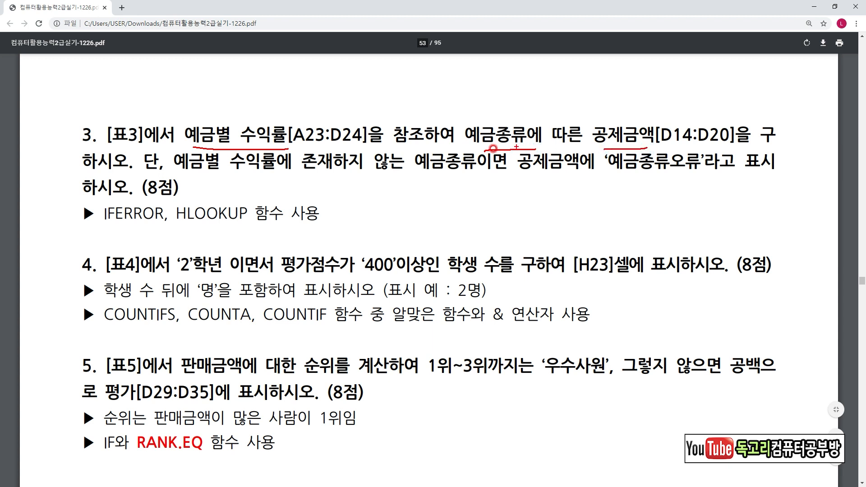
{"action": "left_click_drag", "start_coordinate": [298, 173], "coordinate": [454, 177]}
{"action": "left_click_drag", "start_coordinate": [540, 174], "coordinate": [704, 174]}
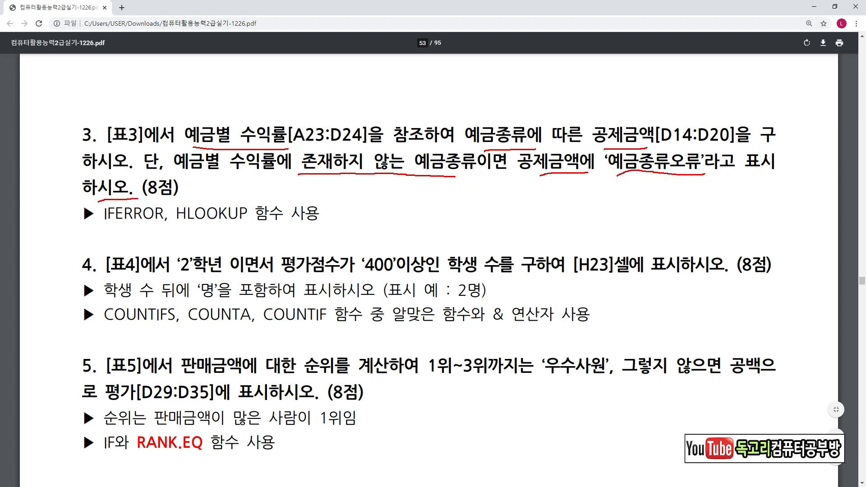
{"action": "mouse_move", "coordinate": [178, 228]}
{"action": "left_mouse_down"}
{"action": "mouse_move", "coordinate": [233, 227]}
{"action": "mouse_move", "coordinate": [221, 248]}
{"action": "mouse_move", "coordinate": [238, 252]}
{"action": "left_mouse_up"}
{"action": "mouse_move", "coordinate": [115, 230]}
{"action": "left_mouse_down"}
{"action": "mouse_move", "coordinate": [156, 231]}
{"action": "mouse_move", "coordinate": [137, 255]}
{"action": "mouse_move", "coordinate": [168, 266]}
{"action": "left_mouse_up"}
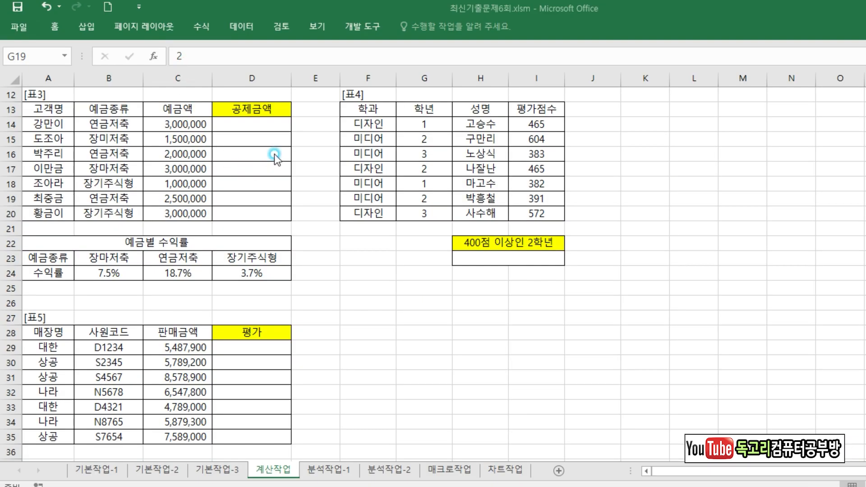
In the Excel workbook, start the formula =C14*HLOOKUP( in cell D14 and open the HLOOKUP function arguments.
{"action": "left_click", "coordinate": [273, 156]}
{"action": "left_click", "coordinate": [255, 121]}
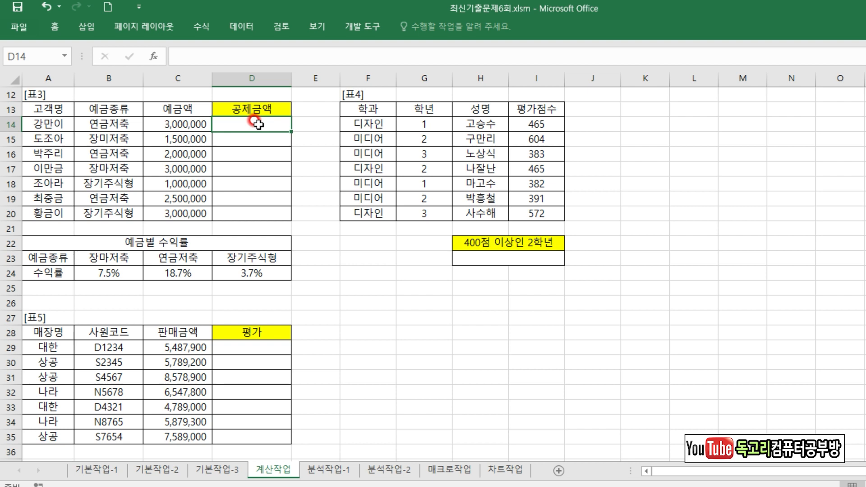
{"action": "type", "text": "="}
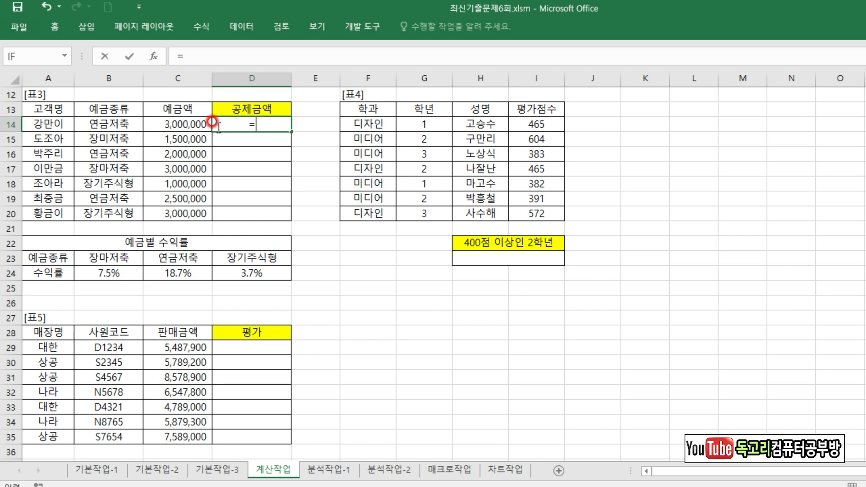
{"action": "left_click", "coordinate": [186, 123]}
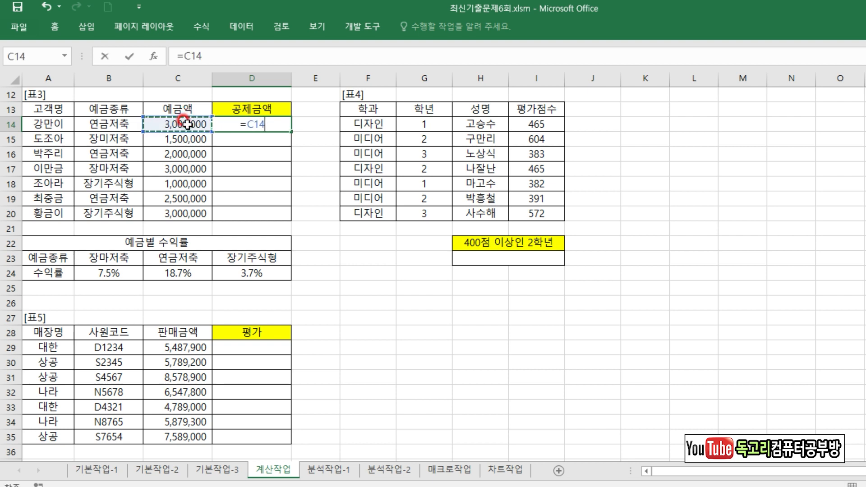
{"action": "type", "text": "*"}
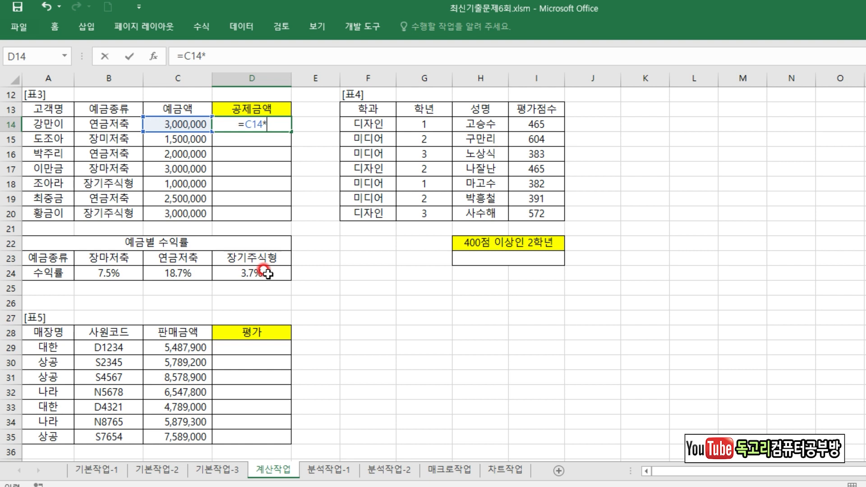
{"action": "type", "text": "HL"}
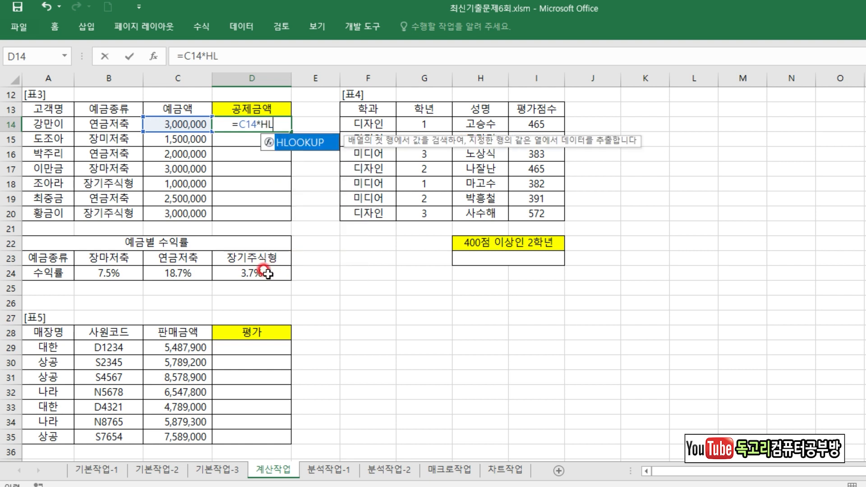
{"action": "key", "text": "Tab"}
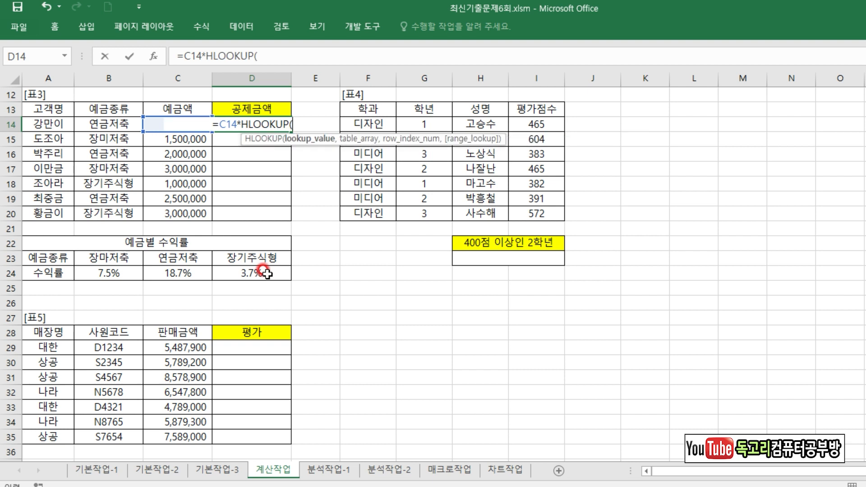
{"action": "left_click", "coordinate": [153, 56]}
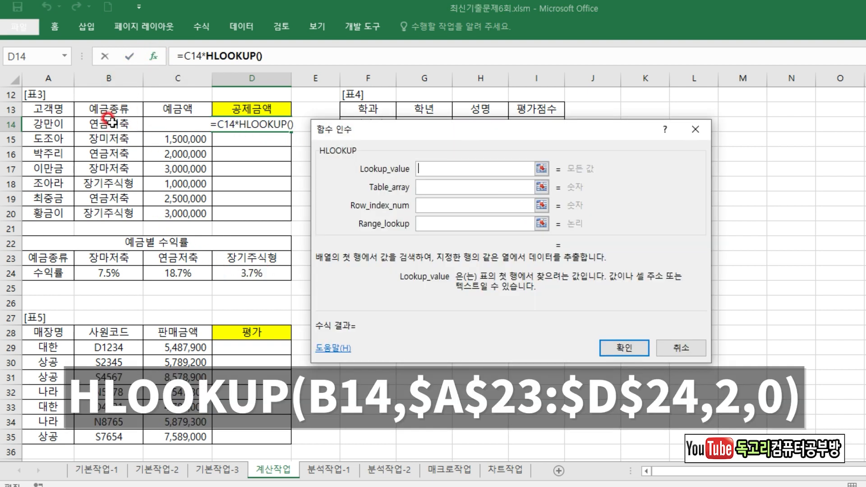
Set Lookup_value to B14 and Table_array to the absolute range $A$23:$D$24.
{"action": "left_click", "coordinate": [109, 122]}
{"action": "left_click", "coordinate": [430, 186]}
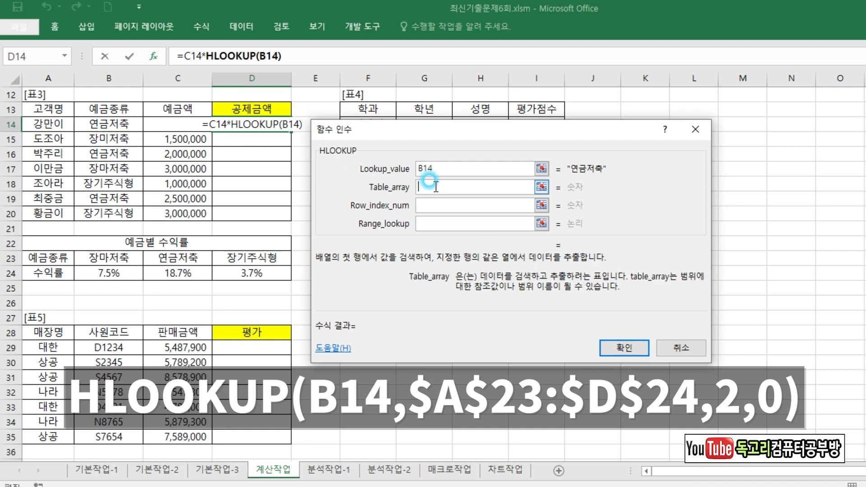
{"action": "left_click_drag", "start_coordinate": [45, 259], "coordinate": [262, 269]}
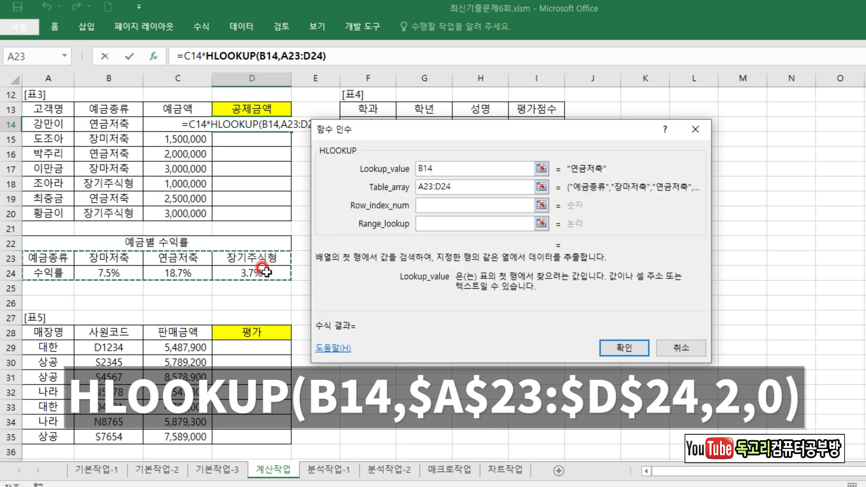
{"action": "key", "text": "F4"}
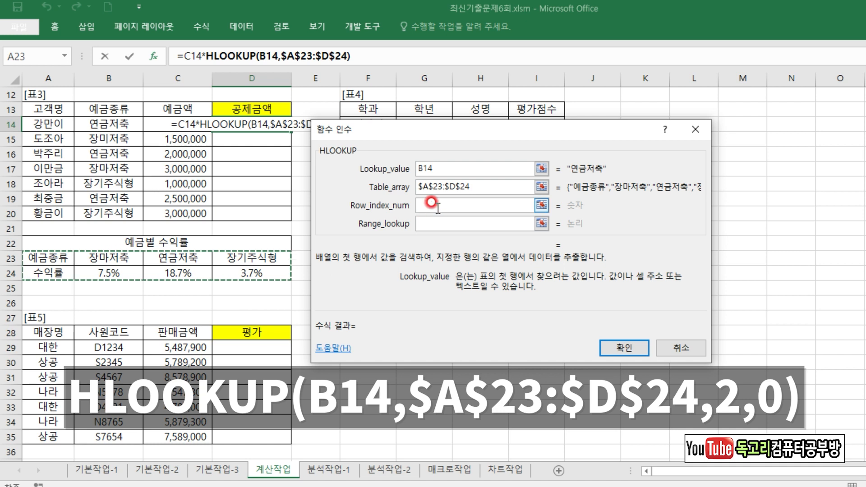
{"action": "left_click", "coordinate": [436, 212]}
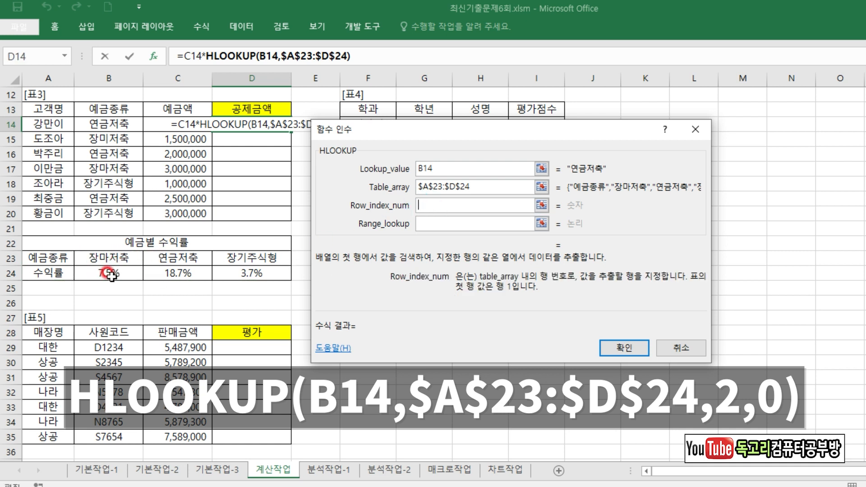
Set HLOOKUP's Row_index_num to 2 and Range_lookup to 0, and accept the function arguments.
{"action": "type", "text": "2"}
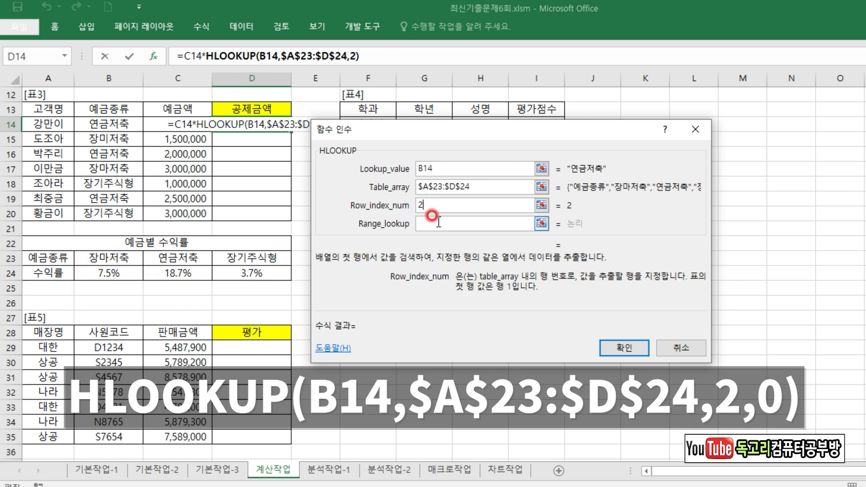
{"action": "left_click", "coordinate": [437, 224]}
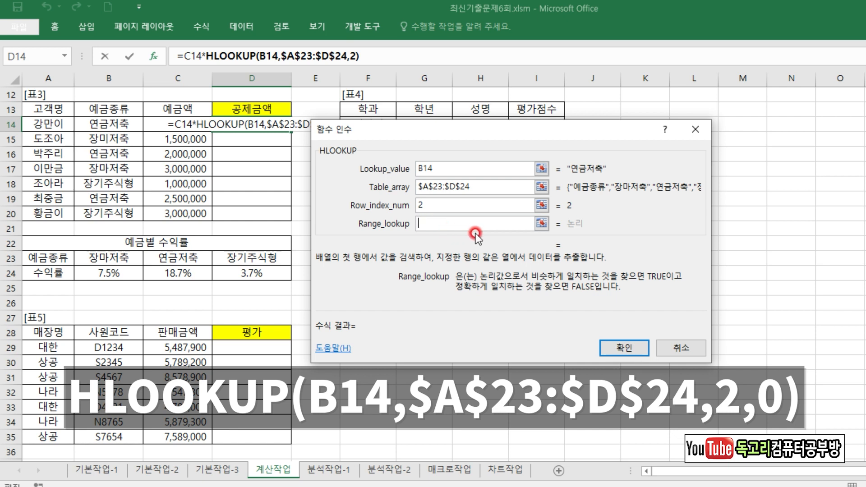
{"action": "type", "text": "0"}
{"action": "left_click_drag", "start_coordinate": [446, 170], "coordinate": [499, 151]}
{"action": "left_click_drag", "start_coordinate": [480, 190], "coordinate": [523, 190]}
{"action": "left_click_drag", "start_coordinate": [445, 215], "coordinate": [487, 205]}
{"action": "left_click_drag", "start_coordinate": [444, 230], "coordinate": [467, 240]}
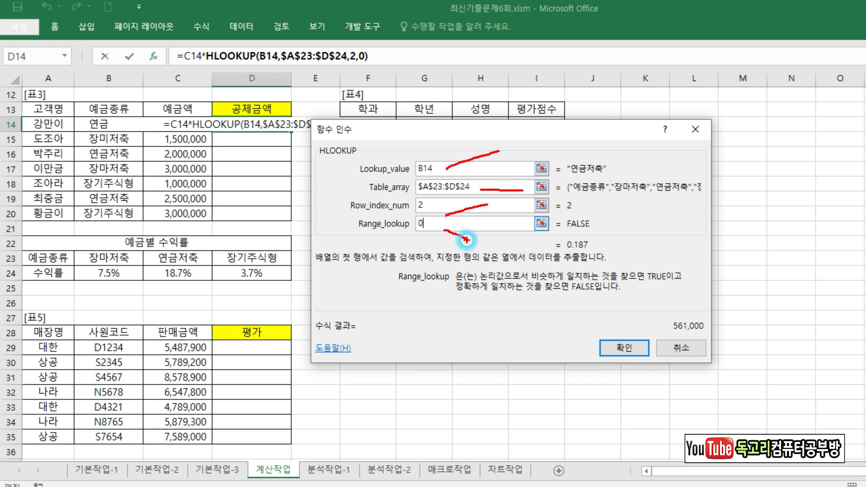
{"action": "mouse_move", "coordinate": [629, 332]}
{"action": "left_mouse_down"}
{"action": "mouse_move", "coordinate": [595, 373]}
{"action": "mouse_move", "coordinate": [633, 351]}
{"action": "left_mouse_up"}
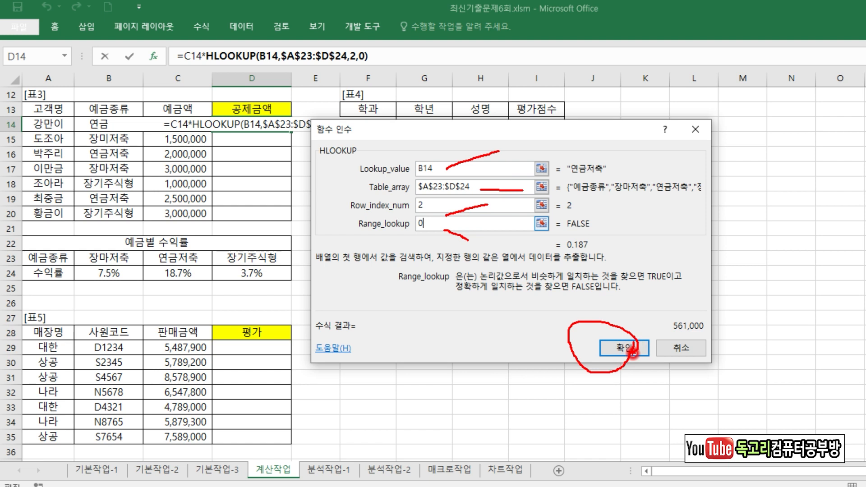
{"action": "left_click", "coordinate": [631, 348]}
Wrap D14's expression in IFERROR, moving C14*HLOOKUP(B14,$A$23:$D$24,2,0) into its Value argument.
{"action": "left_click_drag", "start_coordinate": [182, 55], "coordinate": [393, 67]}
{"action": "key", "text": "ctrl+x"}
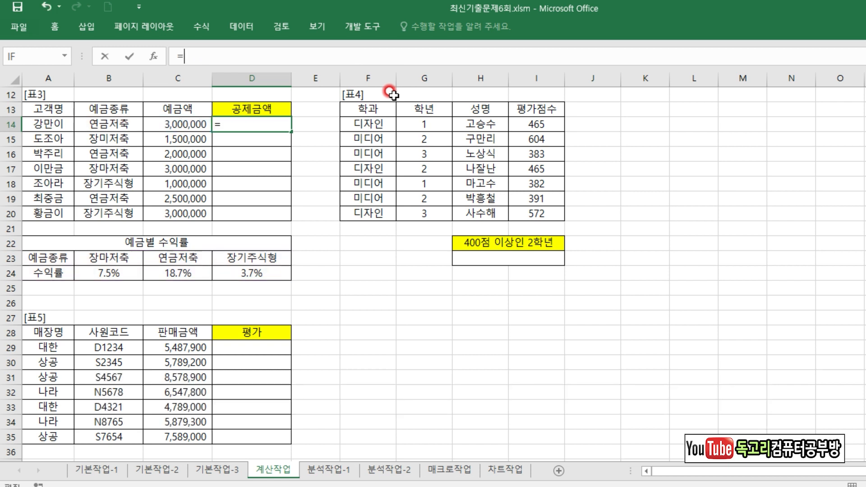
{"action": "type", "text": "IF"}
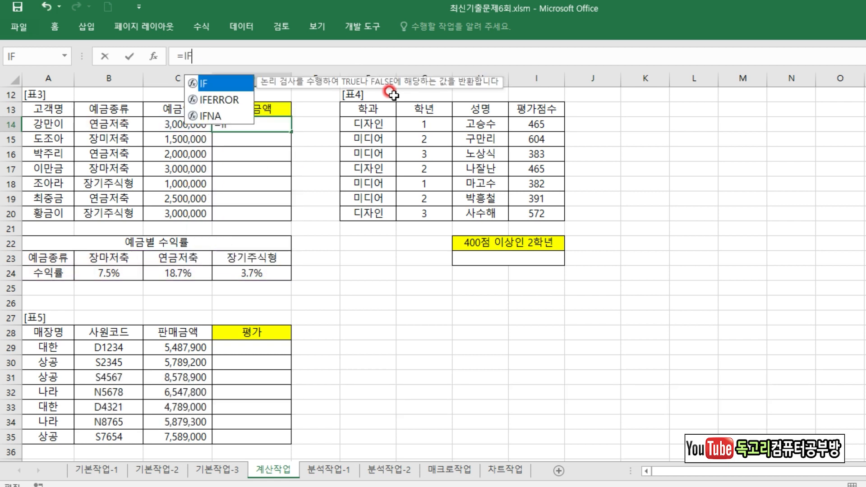
{"action": "key", "text": "Down"}
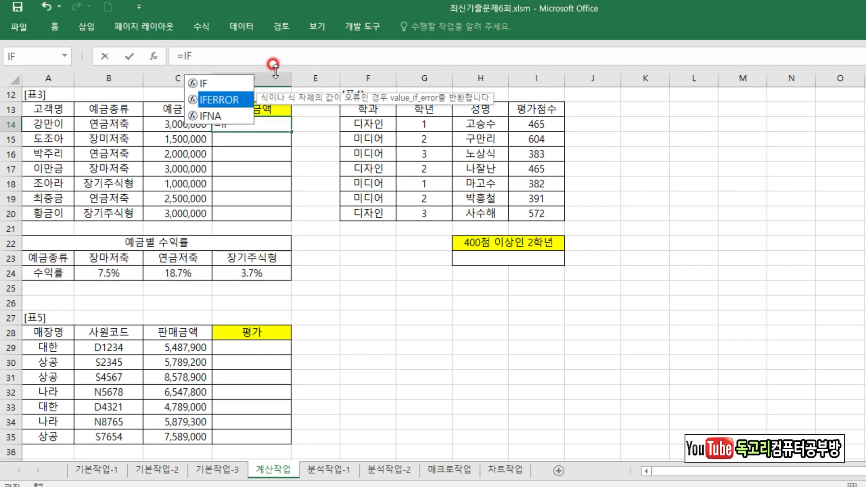
{"action": "key", "text": "Tab"}
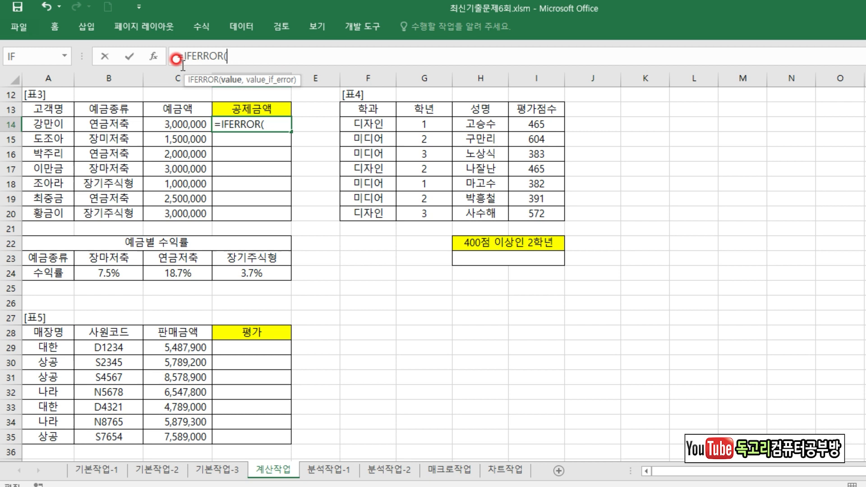
{"action": "left_click", "coordinate": [156, 57]}
{"action": "left_click", "coordinate": [430, 181]}
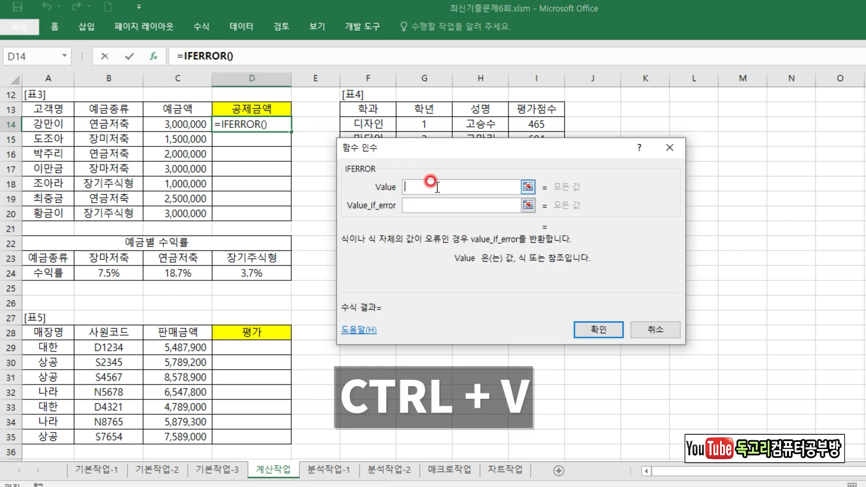
{"action": "key", "text": "ctrl+v"}
Set Value_if_error to 예금종류오류, accept the IFERROR formula and fill it down from D14 to D20.
{"action": "left_click", "coordinate": [402, 210]}
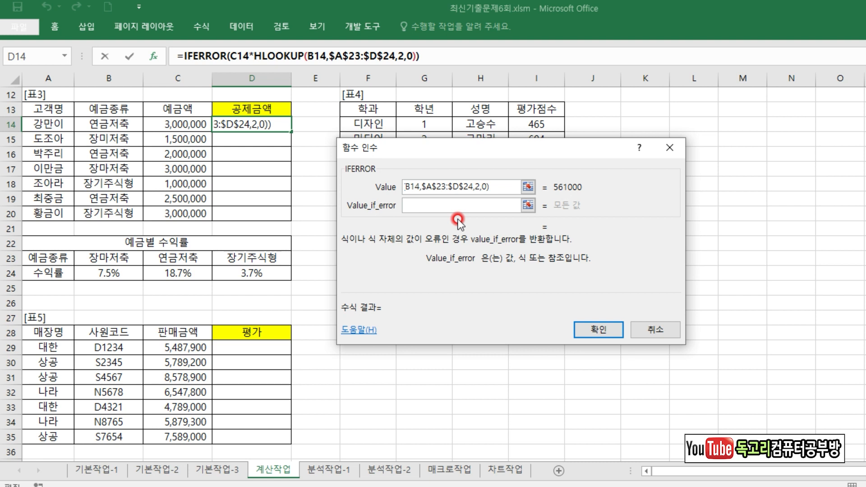
{"action": "type", "text": "예금종류오류"}
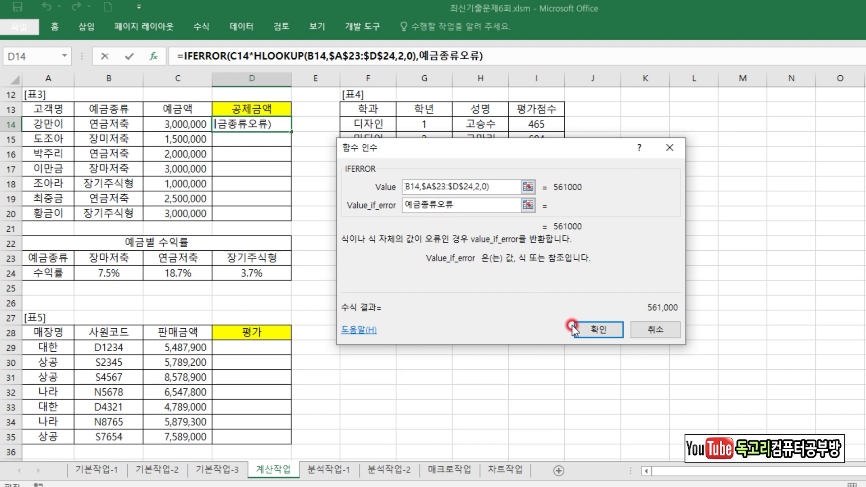
{"action": "left_click", "coordinate": [618, 329]}
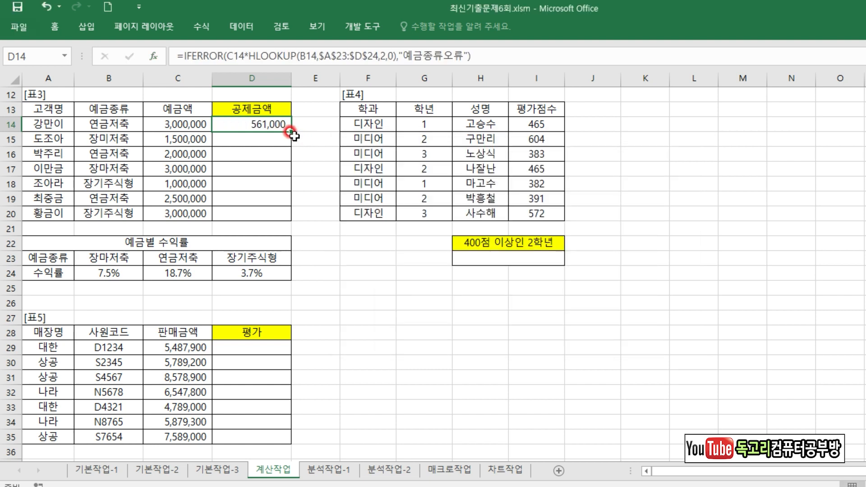
{"action": "left_click_drag", "start_coordinate": [291, 131], "coordinate": [294, 221]}
{"action": "left_click", "coordinate": [352, 251]}
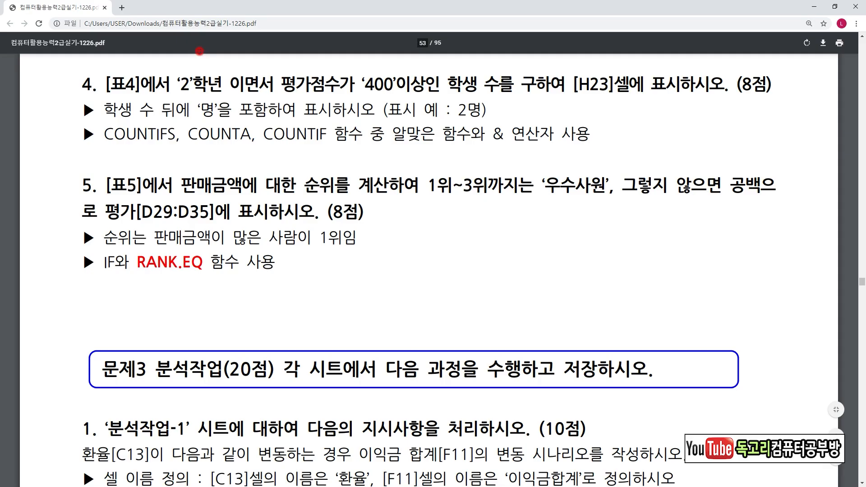
Read task 4 in the exam PDF, examining the counting conditions, the text required after the count and the functions to use.
{"action": "left_click_drag", "start_coordinate": [173, 94], "coordinate": [233, 95]}
{"action": "left_click_drag", "start_coordinate": [287, 96], "coordinate": [399, 97]}
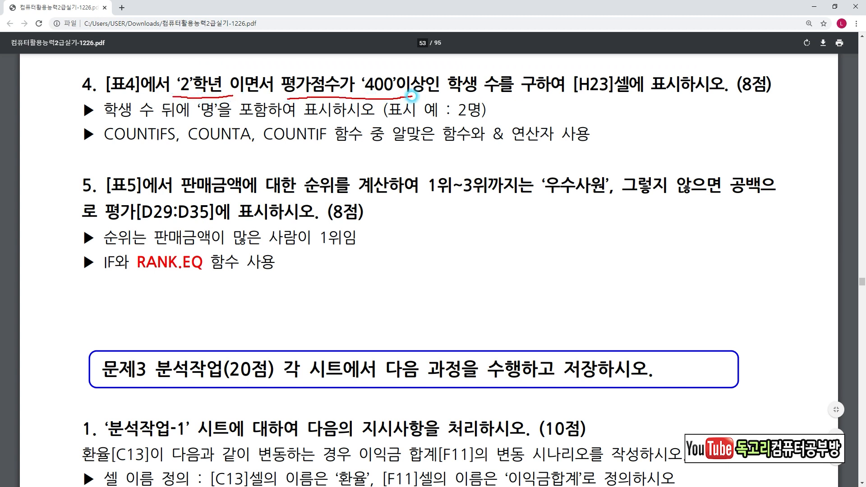
{"action": "left_click_drag", "start_coordinate": [470, 95], "coordinate": [515, 97]}
{"action": "mouse_move", "coordinate": [103, 146]}
{"action": "left_mouse_down"}
{"action": "mouse_move", "coordinate": [170, 148]}
{"action": "mouse_move", "coordinate": [203, 122]}
{"action": "mouse_move", "coordinate": [222, 122]}
{"action": "left_mouse_up"}
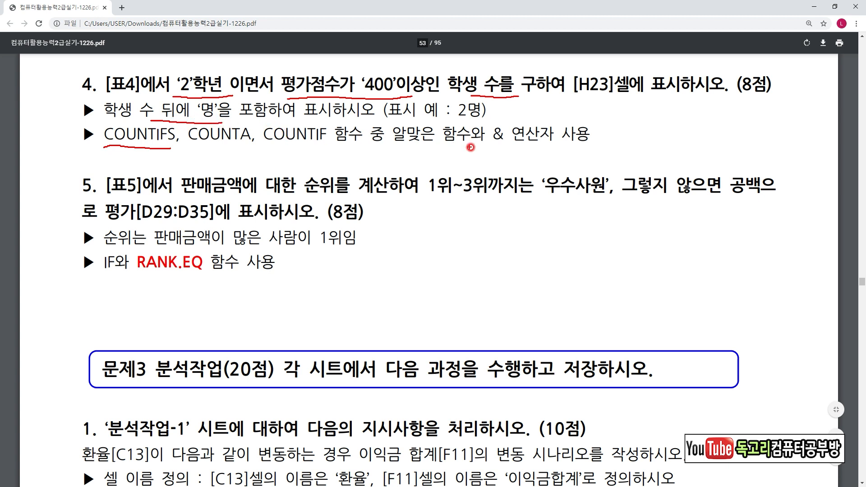
{"action": "mouse_move", "coordinate": [507, 148]}
{"action": "left_mouse_down"}
{"action": "mouse_move", "coordinate": [518, 126]}
{"action": "mouse_move", "coordinate": [507, 149]}
{"action": "left_mouse_up"}
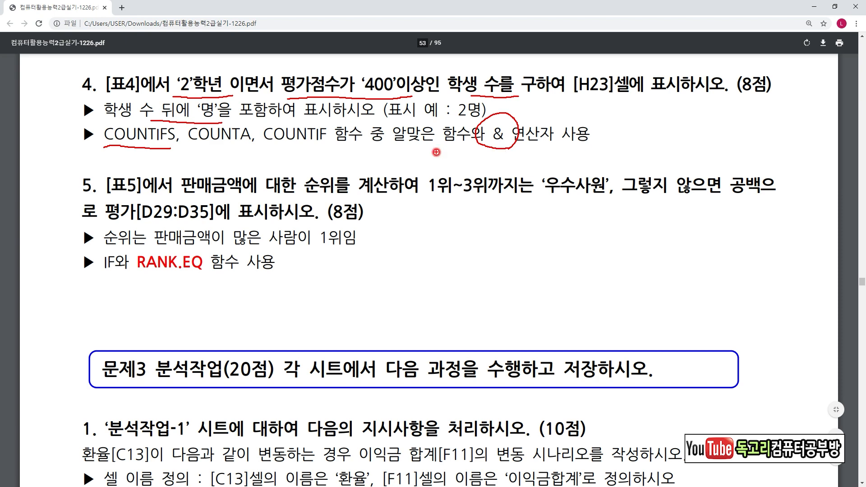
In the Excel workbook, start the formula =COUNTIFS( in cell H23 and open its function arguments clear of the [표4] data.
{"action": "key", "text": "alt+Tab"}
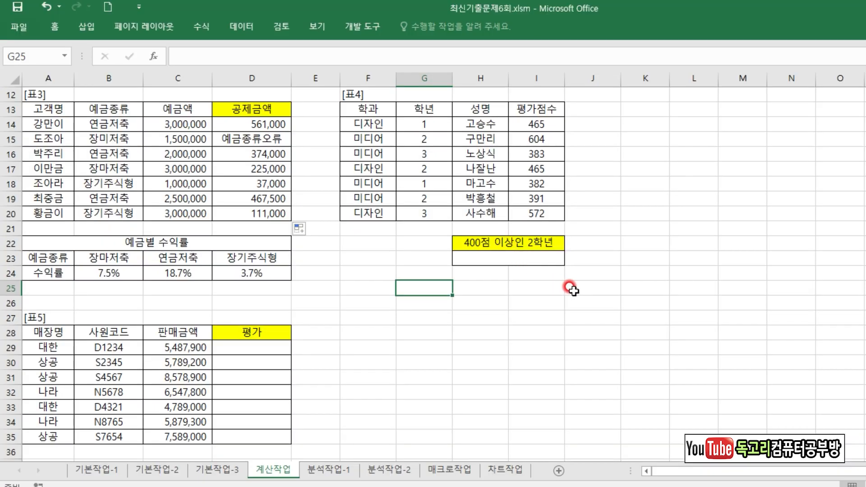
{"action": "left_click", "coordinate": [511, 254]}
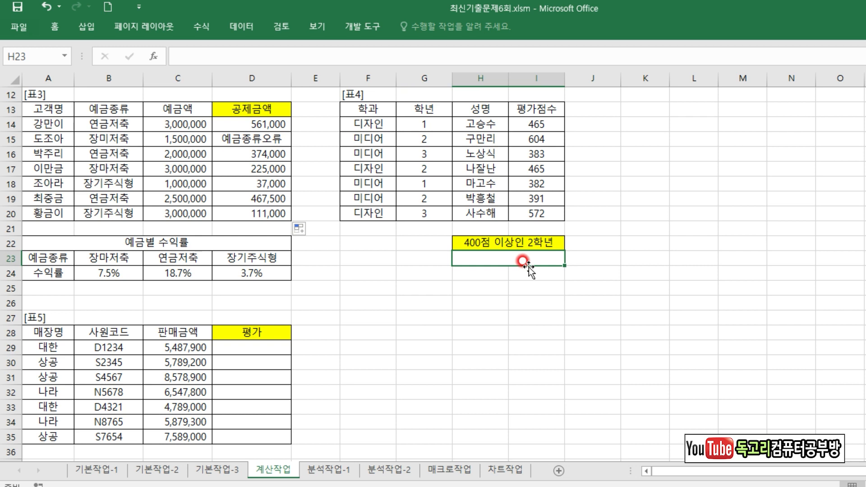
{"action": "type", "text": "=COU"}
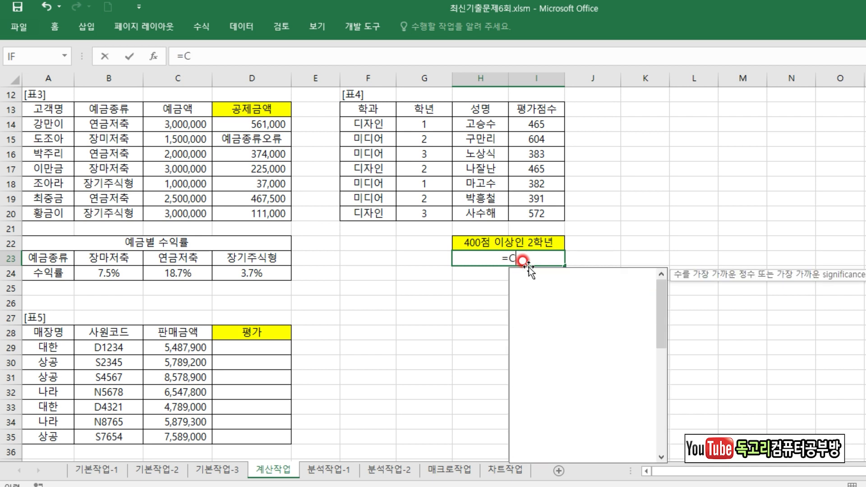
{"action": "key", "text": "Down"}
{"action": "key", "text": "Down"}
{"action": "key", "text": "Down"}
{"action": "key", "text": "Down"}
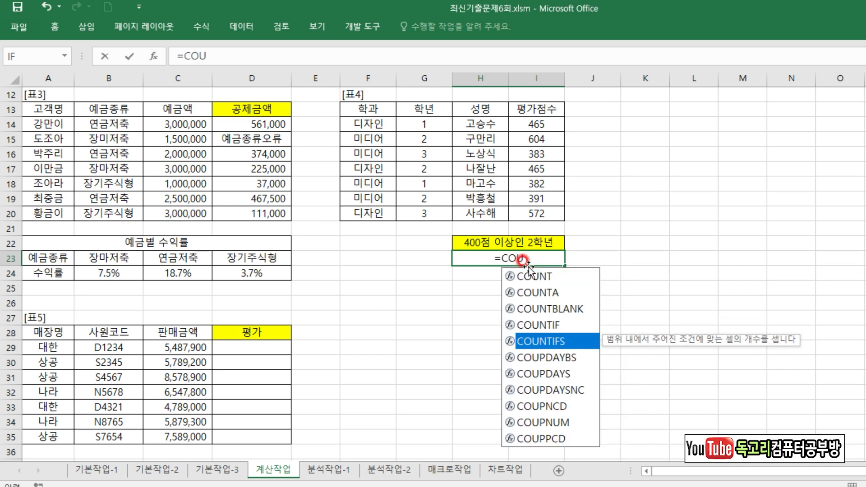
{"action": "key", "text": "Tab"}
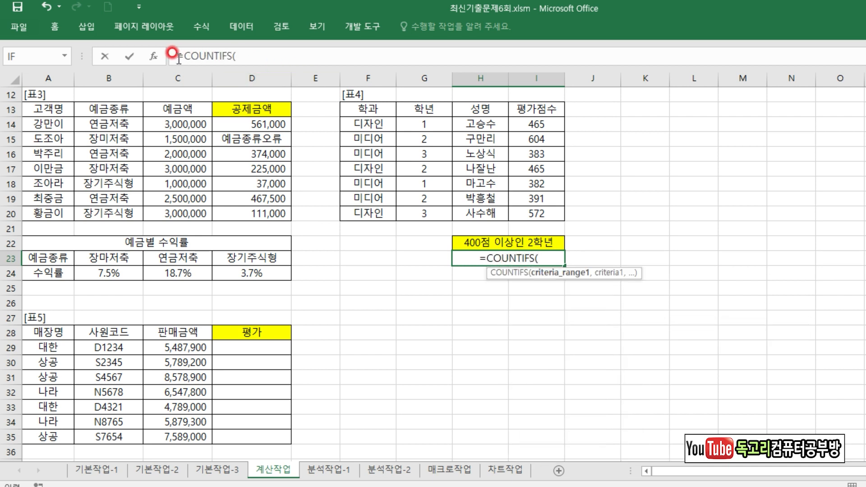
{"action": "left_click", "coordinate": [155, 58]}
{"action": "left_click_drag", "start_coordinate": [438, 118], "coordinate": [687, 118]}
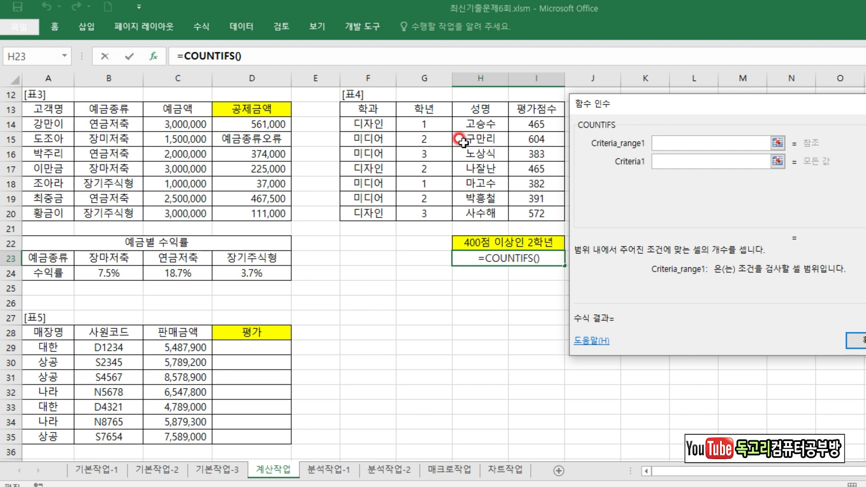
Set Criteria_range1 to the 학년 cells G14:G20 and Criteria1 to 2.
{"action": "left_click_drag", "start_coordinate": [430, 122], "coordinate": [437, 210]}
{"action": "left_click", "coordinate": [742, 161]}
{"action": "type", "text": "2"}
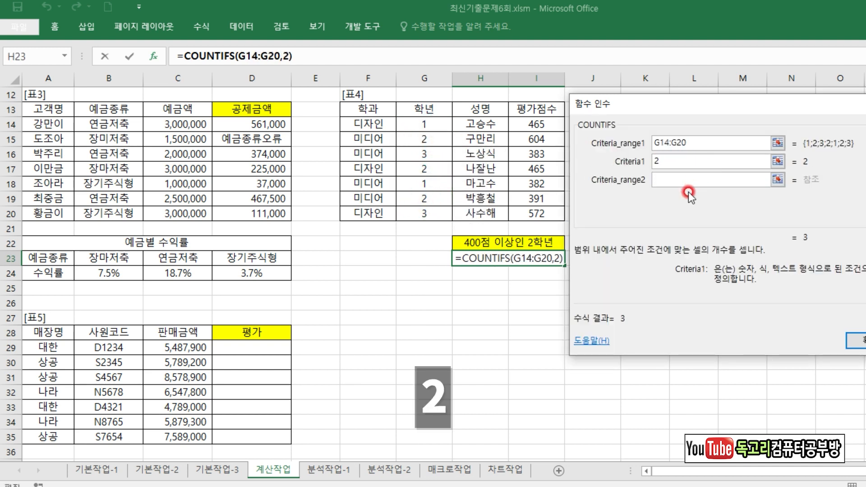
Set Criteria_range2 to the 평가점수 cells I14:I20 and Criteria2 to >=400, and accept the COUNTIFS arguments.
{"action": "left_click", "coordinate": [668, 181]}
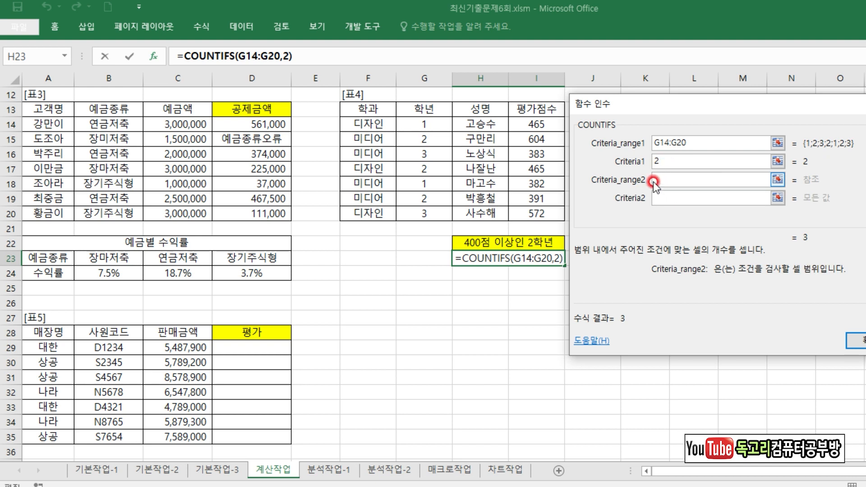
{"action": "left_click_drag", "start_coordinate": [534, 123], "coordinate": [559, 214]}
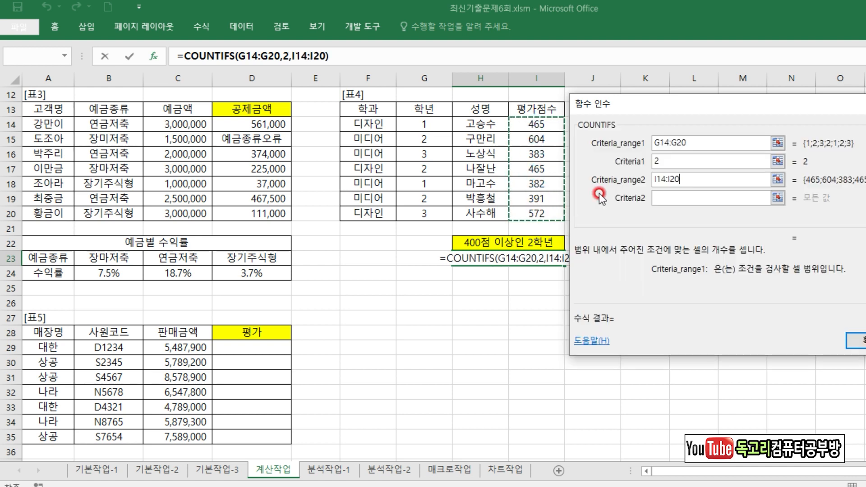
{"action": "left_click", "coordinate": [669, 196]}
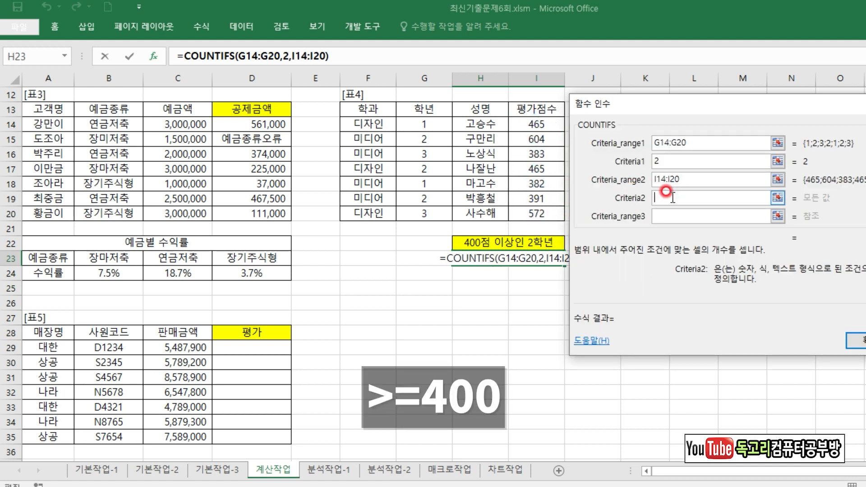
{"action": "type", "text": ">=400"}
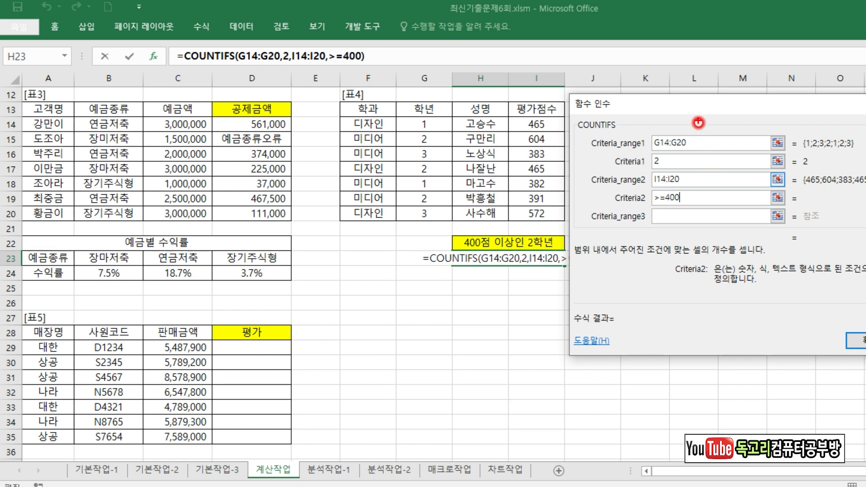
{"action": "left_click_drag", "start_coordinate": [695, 145], "coordinate": [723, 130]}
{"action": "left_click_drag", "start_coordinate": [680, 159], "coordinate": [732, 170]}
{"action": "left_click_drag", "start_coordinate": [693, 200], "coordinate": [724, 200]}
{"action": "mouse_move", "coordinate": [859, 373]}
{"action": "left_mouse_down"}
{"action": "mouse_move", "coordinate": [838, 357]}
{"action": "mouse_move", "coordinate": [864, 294]}
{"action": "left_mouse_up"}
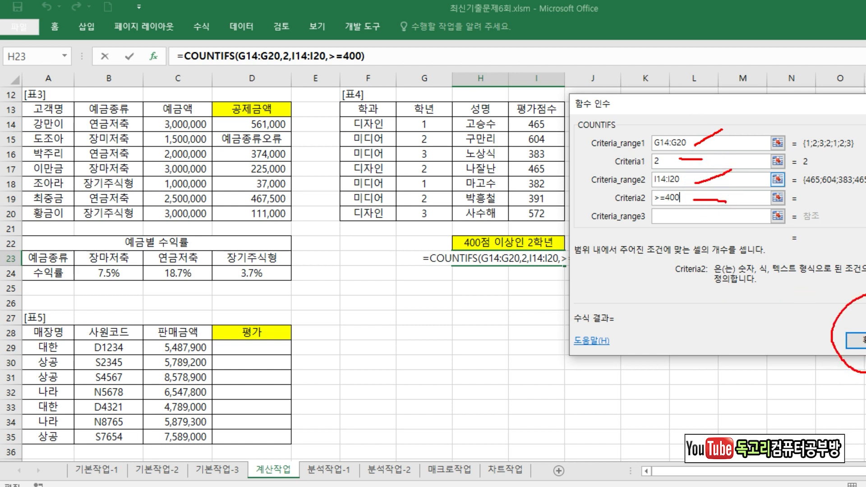
{"action": "key", "text": "Return"}
Append &"명" to the end of the COUNTIFS formula in H23.
{"action": "left_click", "coordinate": [383, 55]}
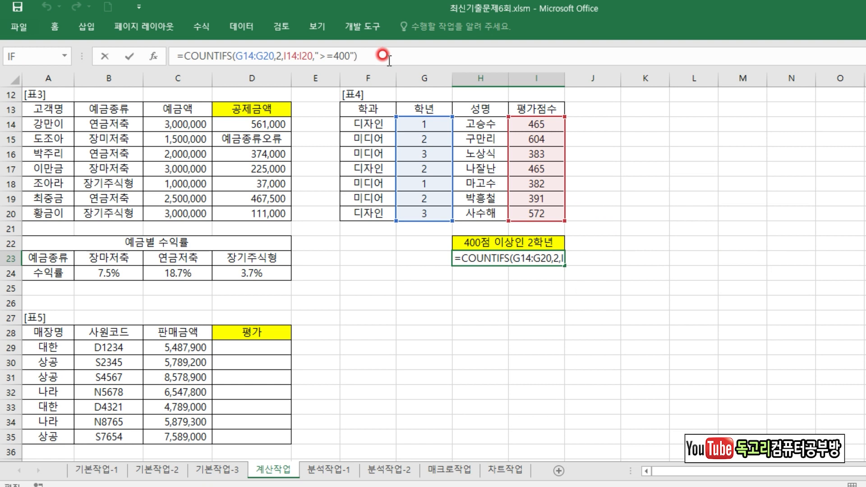
{"action": "type", "text": "&"}
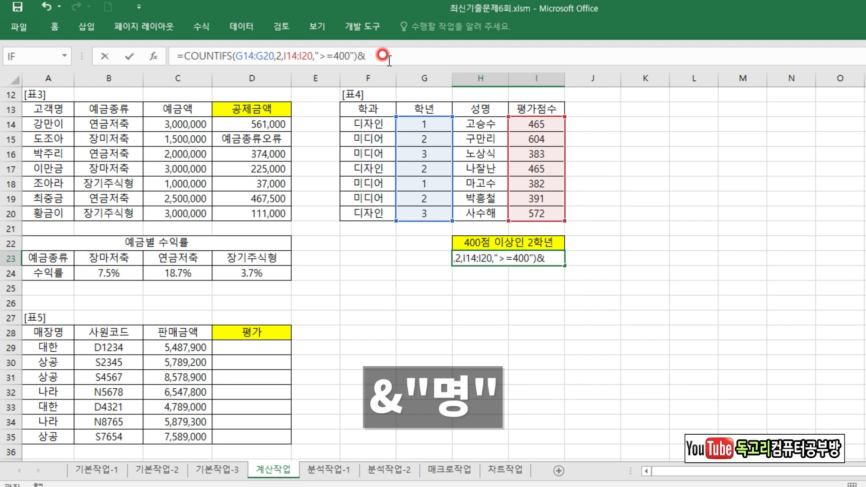
{"action": "type", "text": "\"며"}
{"action": "type", "text": "\"명\""}
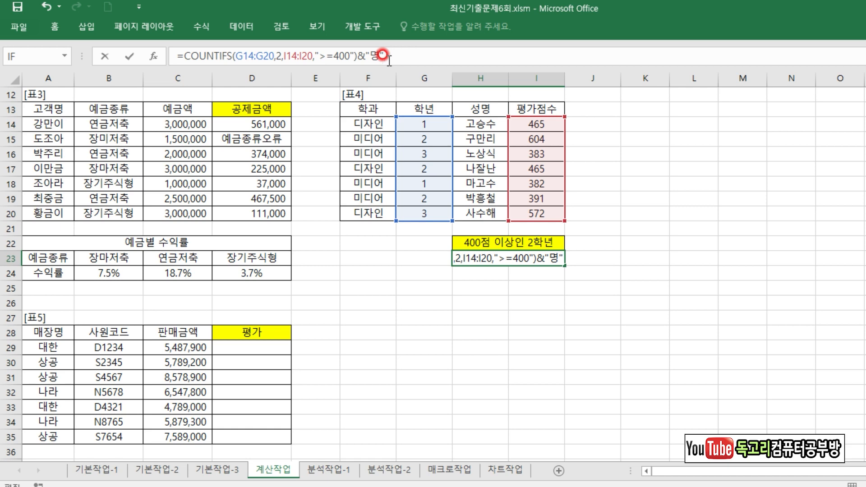
{"action": "key", "text": "Return"}
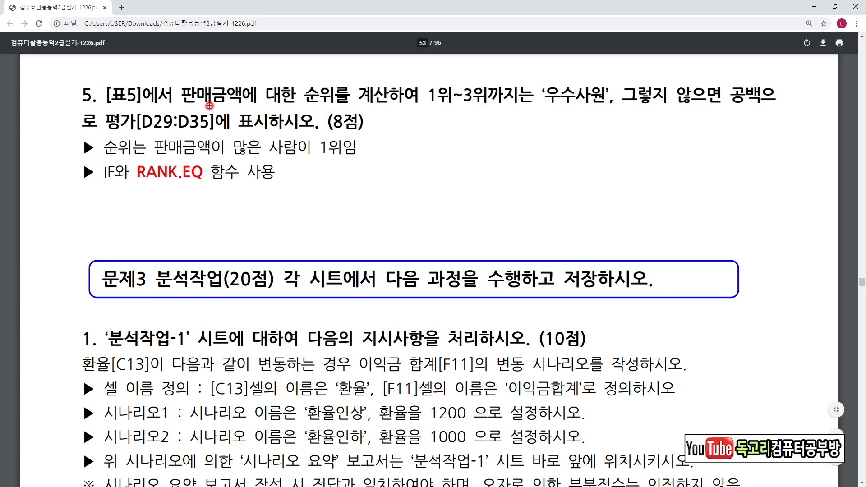
Read task 5 in the exam PDF, examining the ranking criterion, the text for each outcome and the order of the required functions.
{"action": "left_click_drag", "start_coordinate": [210, 105], "coordinate": [289, 103]}
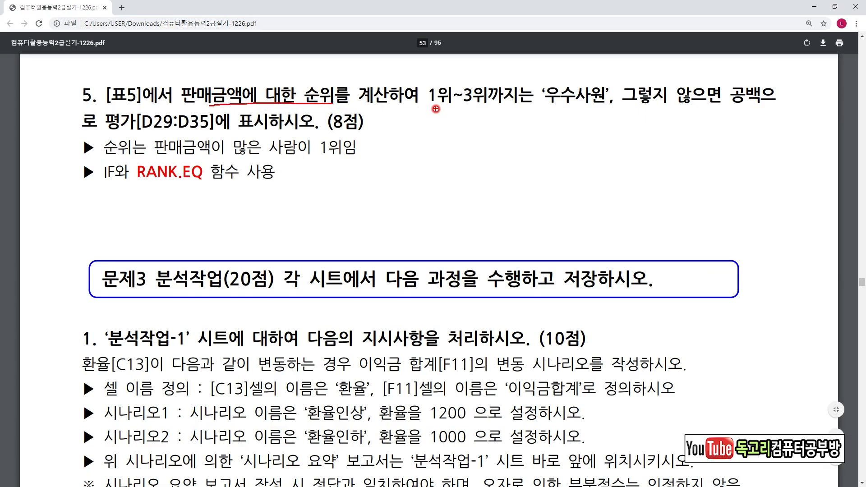
{"action": "left_click_drag", "start_coordinate": [418, 110], "coordinate": [496, 108]}
{"action": "left_click_drag", "start_coordinate": [548, 111], "coordinate": [731, 114]}
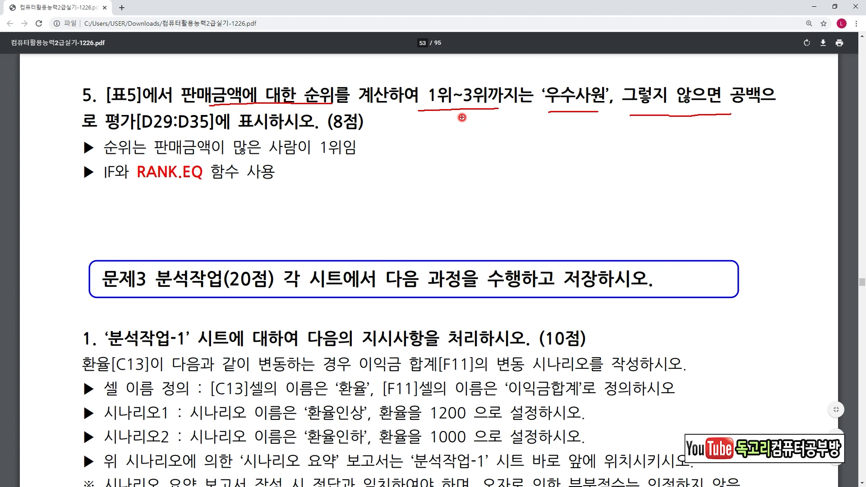
{"action": "mouse_move", "coordinate": [143, 184]}
{"action": "left_mouse_down"}
{"action": "mouse_move", "coordinate": [194, 186]}
{"action": "mouse_move", "coordinate": [186, 213]}
{"action": "left_mouse_up"}
{"action": "mouse_move", "coordinate": [88, 189]}
{"action": "left_mouse_down"}
{"action": "mouse_move", "coordinate": [128, 190]}
{"action": "mouse_move", "coordinate": [104, 215]}
{"action": "mouse_move", "coordinate": [115, 215]}
{"action": "left_mouse_up"}
{"action": "mouse_move", "coordinate": [120, 211]}
{"action": "left_mouse_down"}
{"action": "mouse_move", "coordinate": [103, 232]}
{"action": "mouse_move", "coordinate": [118, 217]}
{"action": "left_mouse_up"}
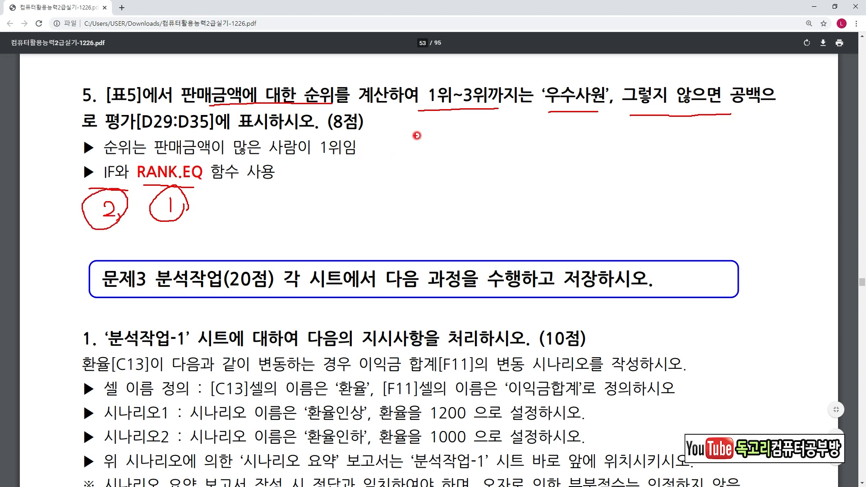
Start a RANK.EQ formula in D29 of the 계산작업 sheet and open its function arguments.
{"action": "left_click_drag", "start_coordinate": [419, 111], "coordinate": [514, 116]}
{"action": "mouse_move", "coordinate": [459, 130]}
{"action": "left_mouse_down"}
{"action": "mouse_move", "coordinate": [460, 164]}
{"action": "mouse_move", "coordinate": [477, 147]}
{"action": "mouse_move", "coordinate": [500, 150]}
{"action": "mouse_move", "coordinate": [482, 159]}
{"action": "left_mouse_up"}
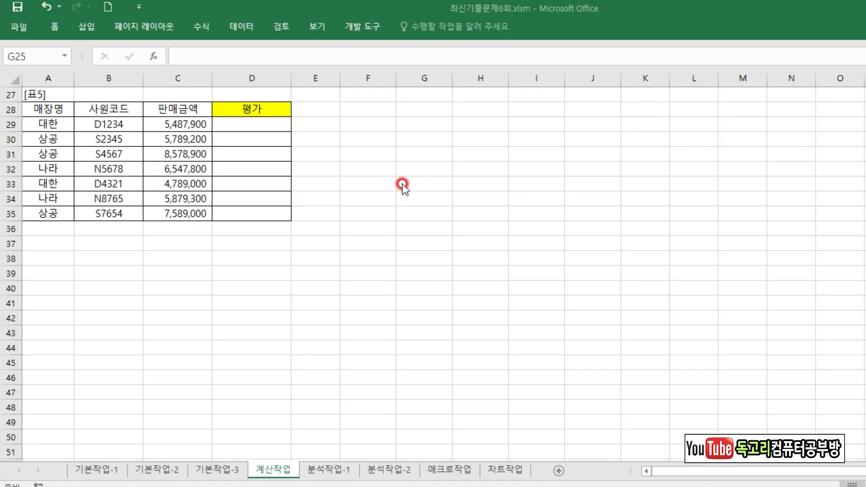
{"action": "left_click", "coordinate": [349, 176]}
{"action": "left_click", "coordinate": [256, 124]}
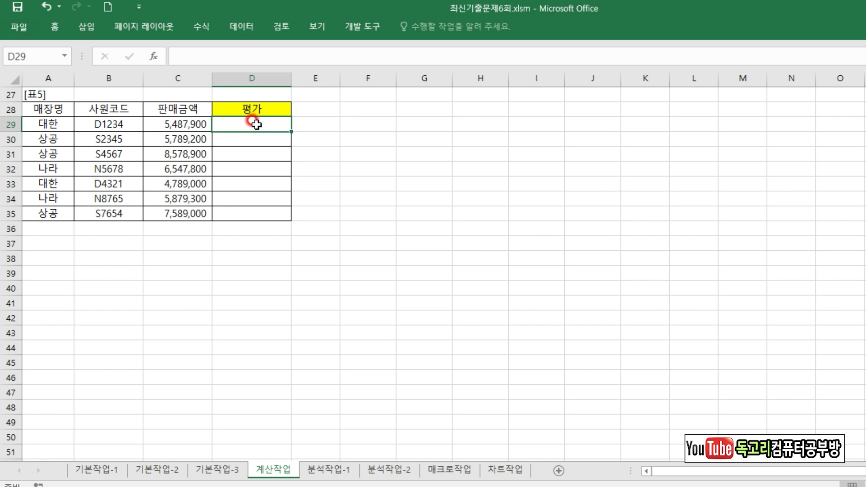
{"action": "type", "text": "="}
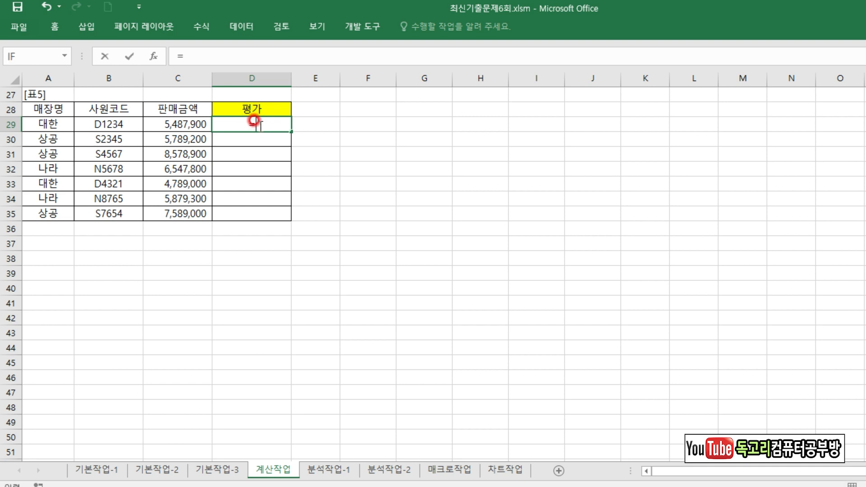
{"action": "type", "text": "RA"}
{"action": "key", "text": "Down"}
{"action": "key", "text": "Down"}
{"action": "key", "text": "Down"}
{"action": "key", "text": "Down"}
{"action": "key", "text": "Down"}
{"action": "key", "text": "Up"}
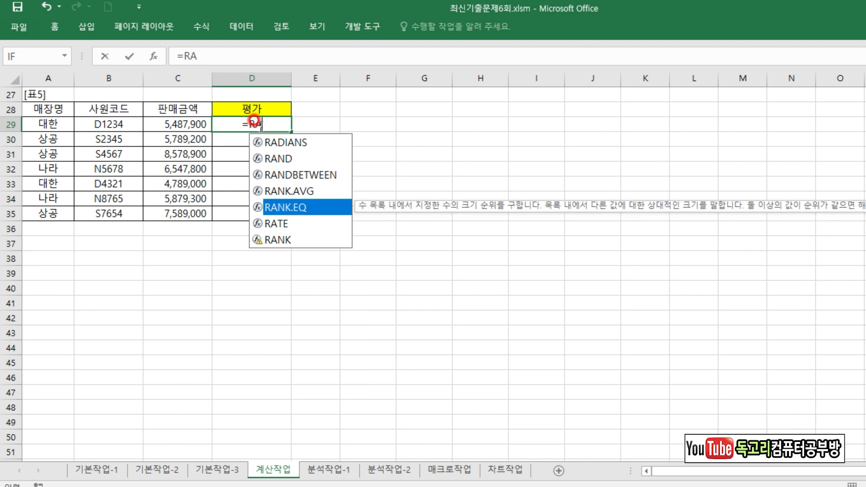
{"action": "key", "text": "Tab"}
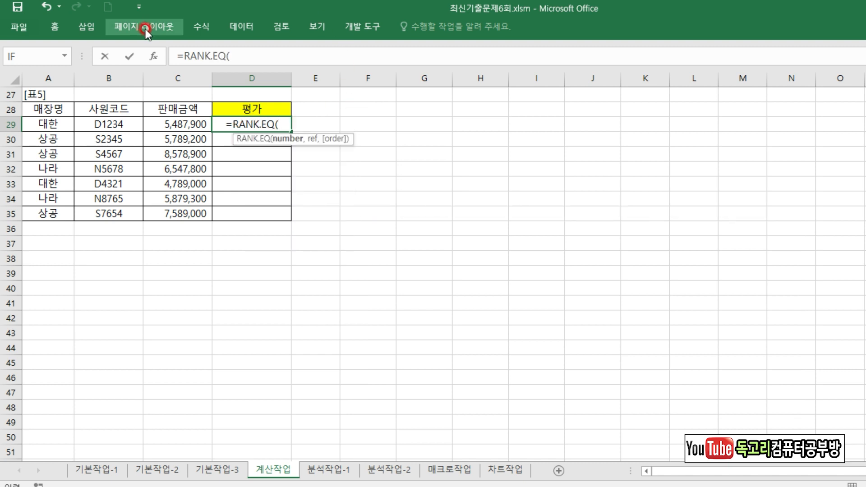
{"action": "left_click", "coordinate": [154, 56]}
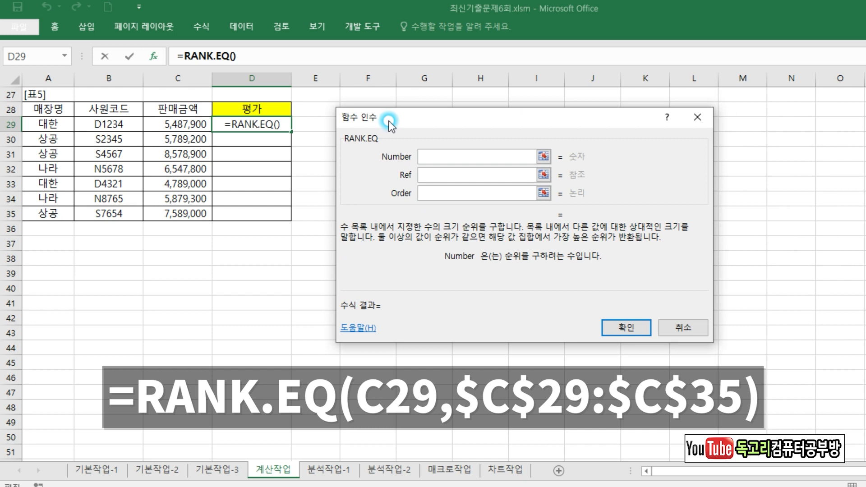
Set Number to C29 and Ref to the absolute range $C$29:$C$35, leave Order empty, and accept the RANK.EQ arguments.
{"action": "left_click", "coordinate": [169, 129]}
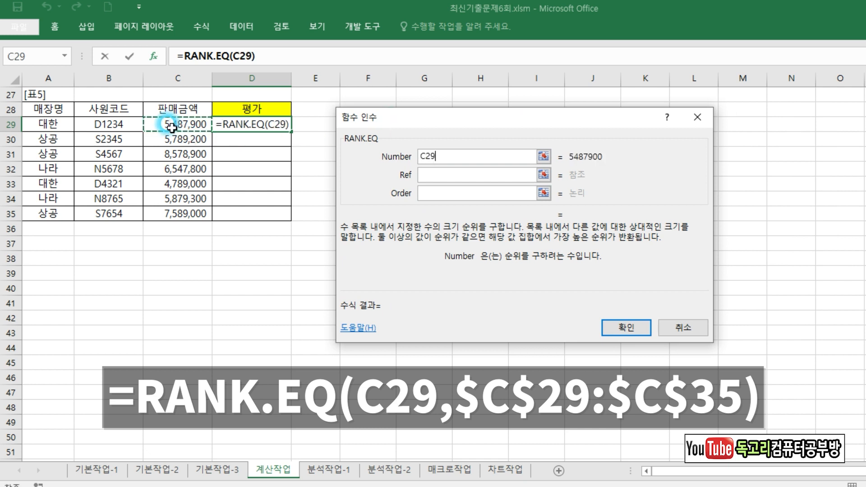
{"action": "left_click", "coordinate": [429, 168]}
{"action": "left_click_drag", "start_coordinate": [188, 124], "coordinate": [186, 208]}
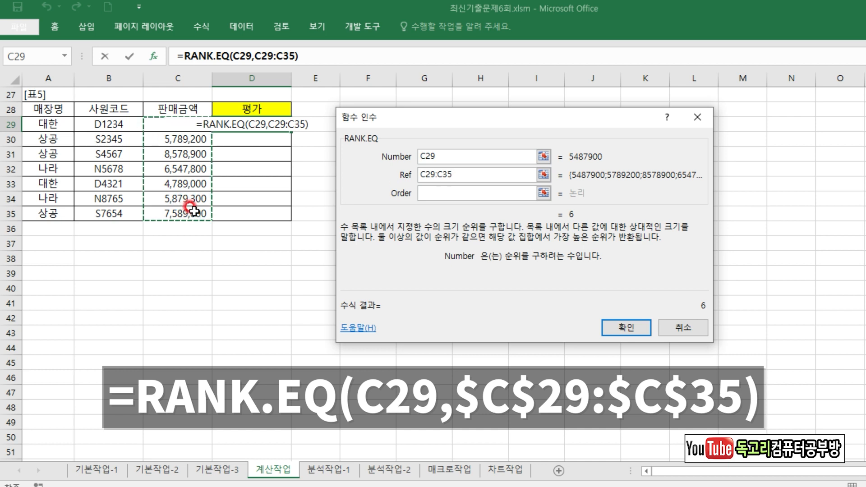
{"action": "key", "text": "F4"}
{"action": "left_click", "coordinate": [439, 194]}
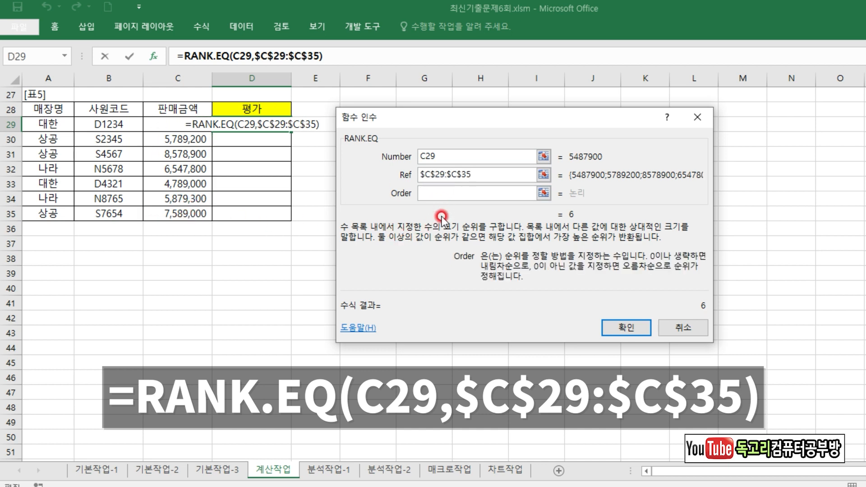
{"action": "left_click", "coordinate": [637, 329]}
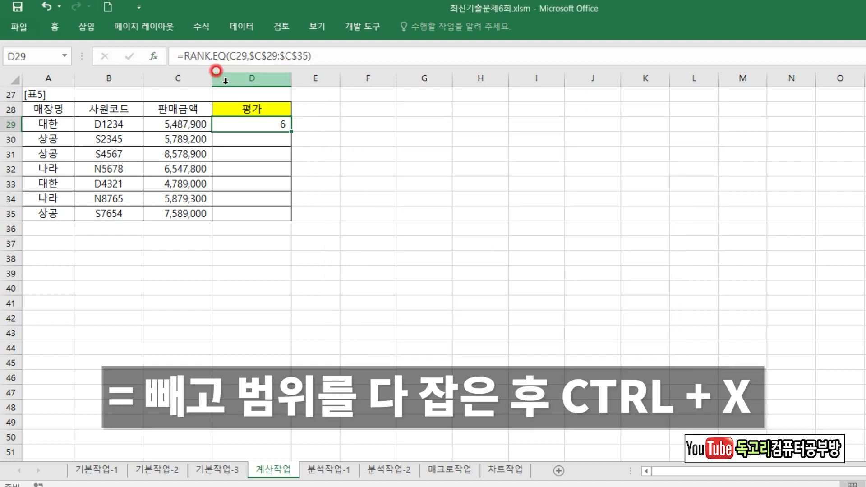
Cut the RANK.EQ expression after the equals sign in D29, start an IF function in its place and open its arguments.
{"action": "left_click_drag", "start_coordinate": [184, 56], "coordinate": [353, 56]}
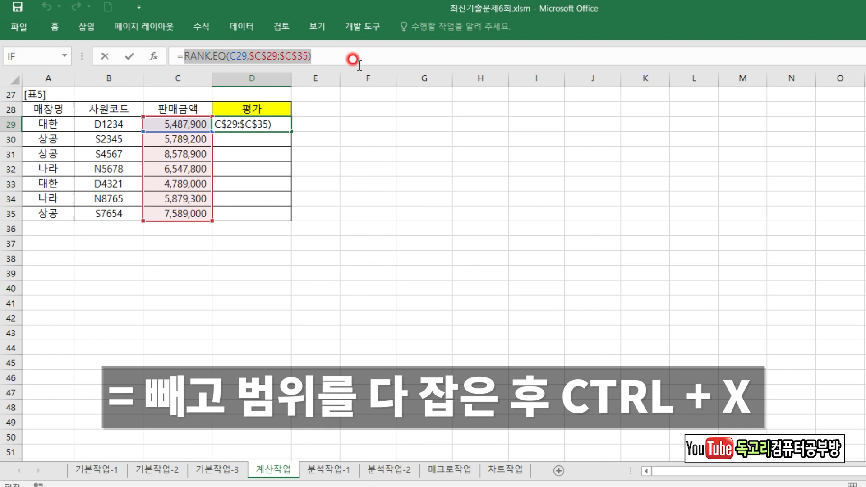
{"action": "key", "text": "ctrl+x"}
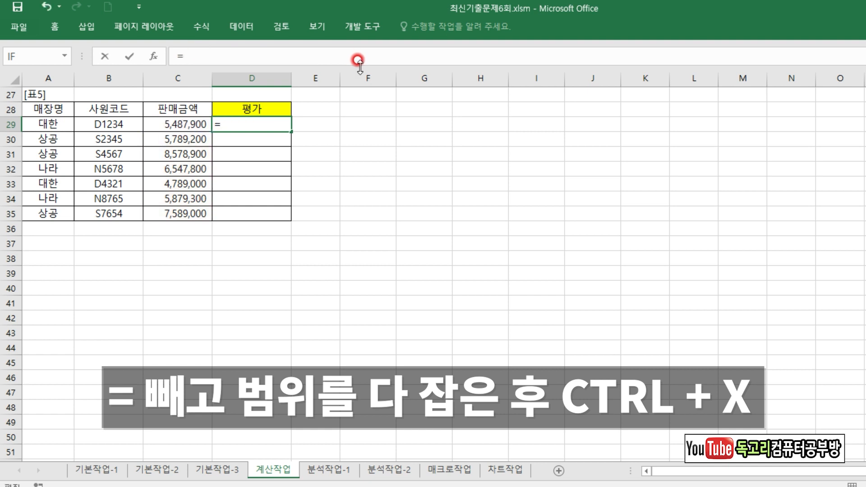
{"action": "type", "text": "I"}
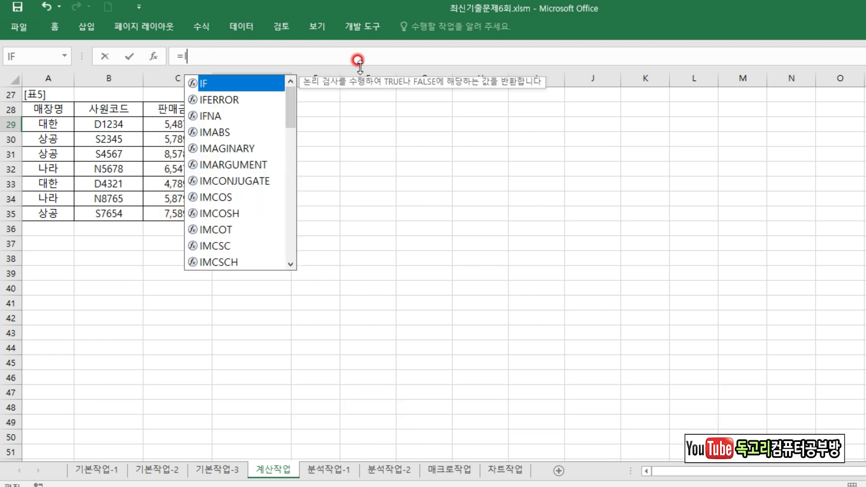
{"action": "type", "text": "F("}
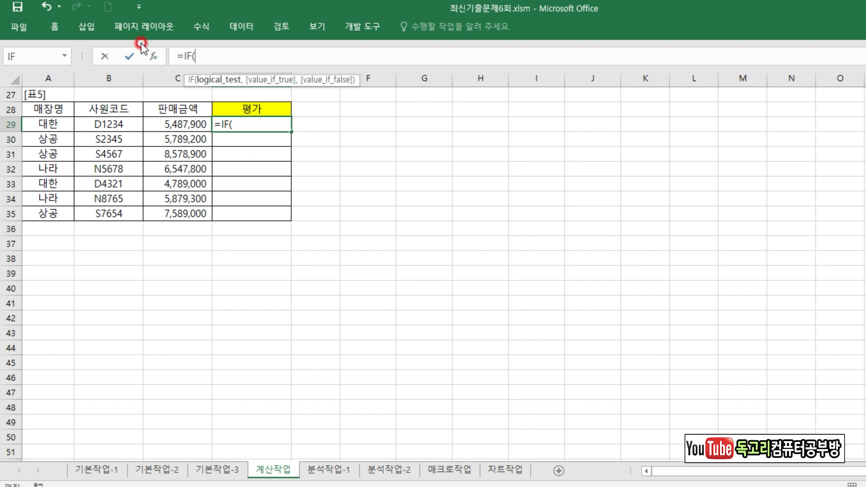
{"action": "left_click", "coordinate": [153, 56]}
{"action": "left_click_drag", "start_coordinate": [379, 110], "coordinate": [328, 112]}
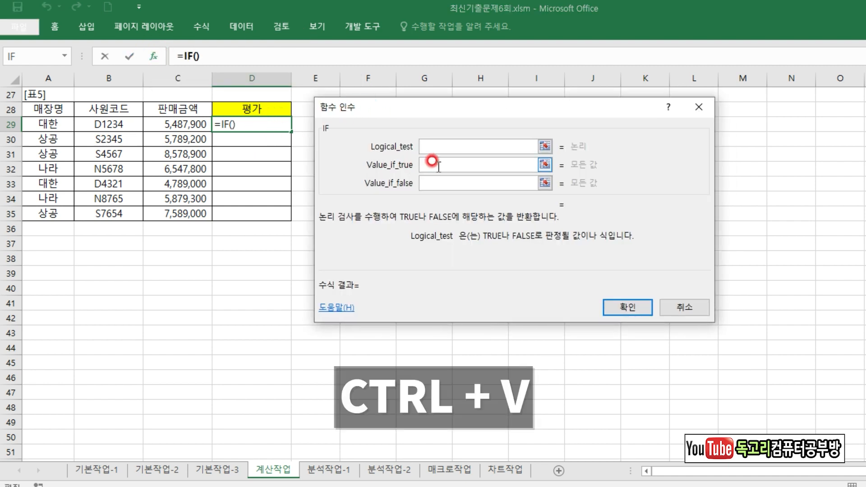
Paste the cut RANK.EQ expression into Logical_test and append <=3 to it.
{"action": "key", "text": "ctrl+v"}
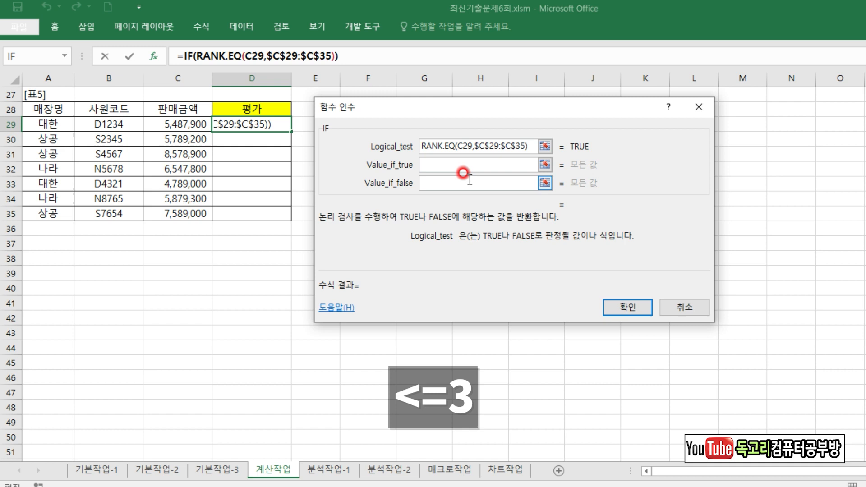
{"action": "type", "text": "<=3"}
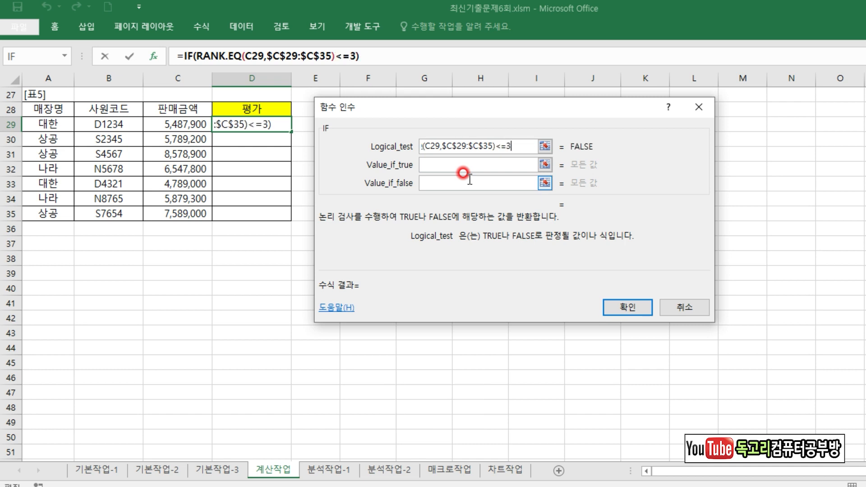
{"action": "left_click_drag", "start_coordinate": [489, 154], "coordinate": [515, 153]}
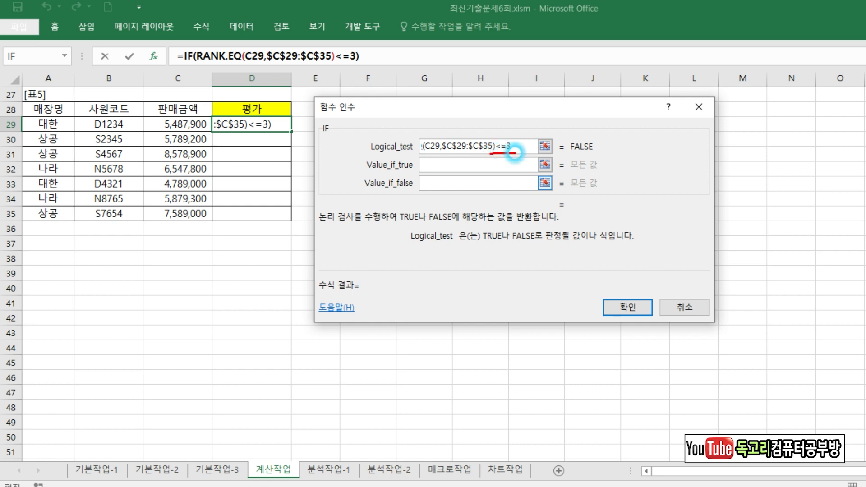
{"action": "mouse_move", "coordinate": [501, 125]}
{"action": "left_mouse_down"}
{"action": "mouse_move", "coordinate": [508, 134]}
{"action": "mouse_move", "coordinate": [524, 121]}
{"action": "left_mouse_up"}
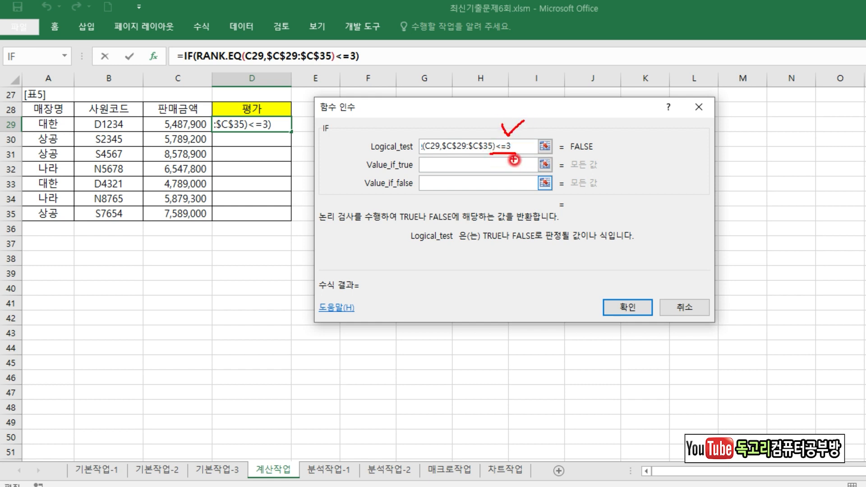
Set Value_if_true to 우수사원 and Value_if_false to "", accept the IF arguments, and fill the D29 formula down to D35.
{"action": "left_click", "coordinate": [456, 160]}
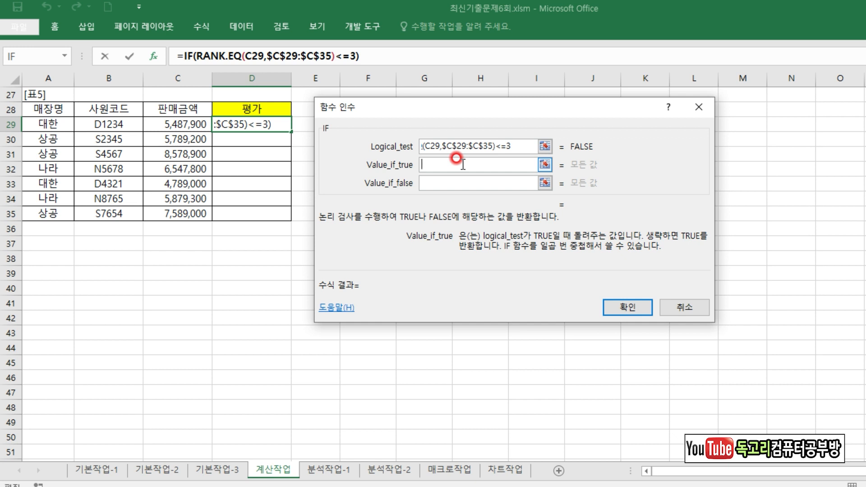
{"action": "type", "text": "우수사원"}
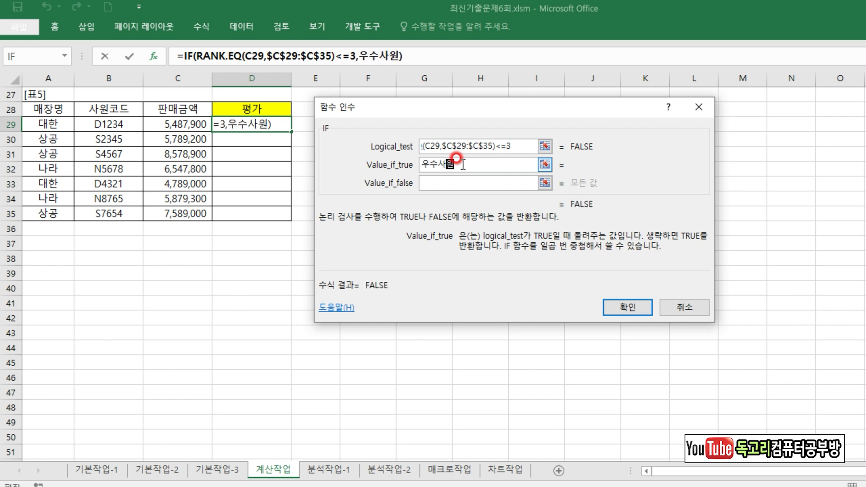
{"action": "key", "text": "Tab"}
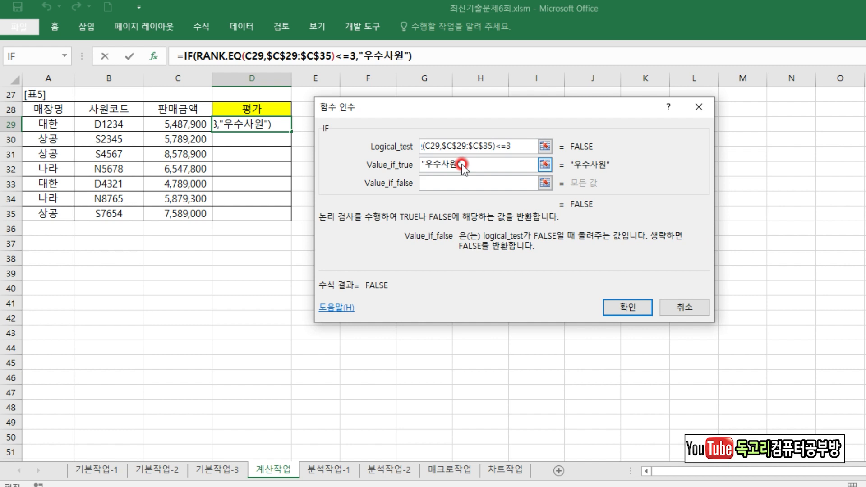
{"action": "type", "text": "\"\""}
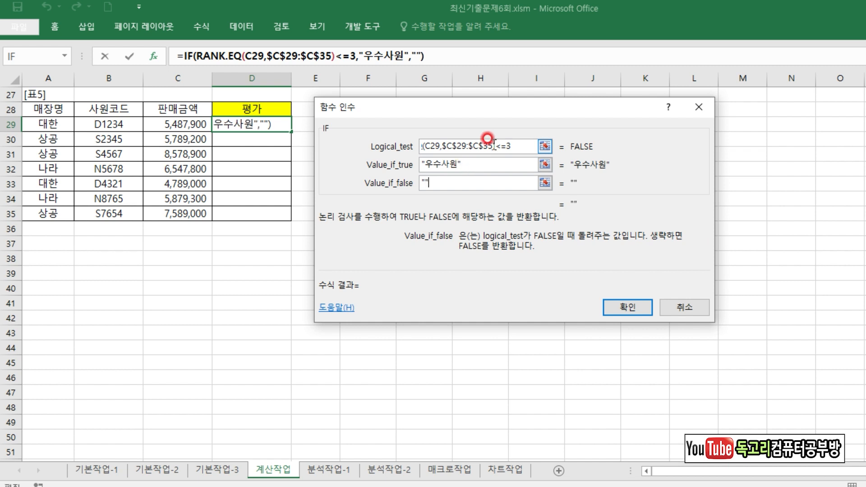
{"action": "left_click_drag", "start_coordinate": [516, 147], "coordinate": [535, 137]}
{"action": "mouse_move", "coordinate": [500, 166]}
{"action": "left_mouse_down"}
{"action": "mouse_move", "coordinate": [524, 166]}
{"action": "mouse_move", "coordinate": [509, 207]}
{"action": "left_mouse_up"}
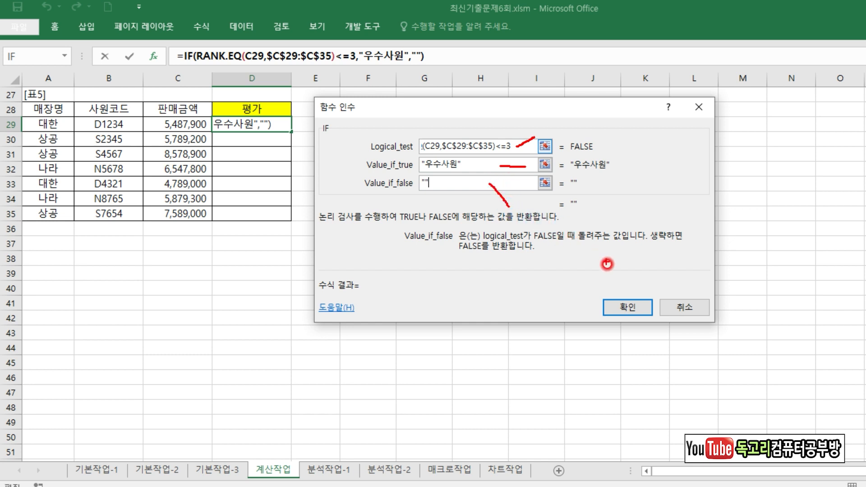
{"action": "mouse_move", "coordinate": [641, 328]}
{"action": "left_mouse_down"}
{"action": "mouse_move", "coordinate": [650, 318]}
{"action": "mouse_move", "coordinate": [644, 344]}
{"action": "left_mouse_up"}
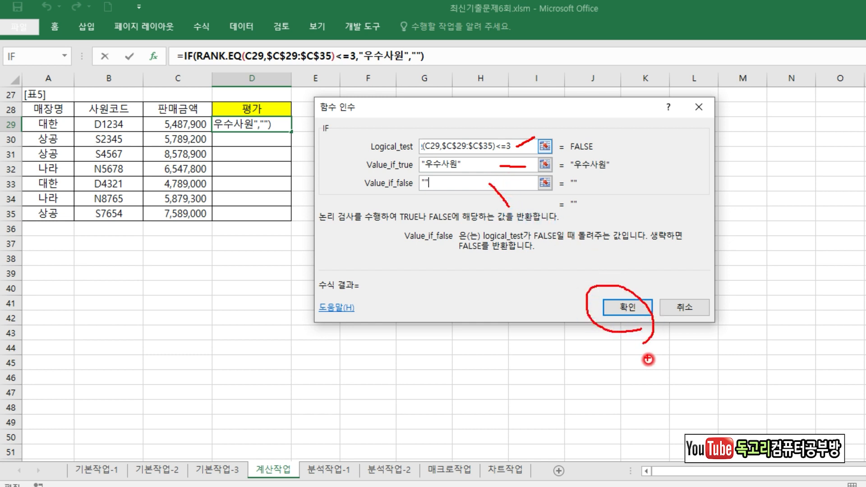
{"action": "key", "text": "Return"}
{"action": "left_click_drag", "start_coordinate": [291, 132], "coordinate": [283, 217]}
{"action": "left_click", "coordinate": [368, 214]}
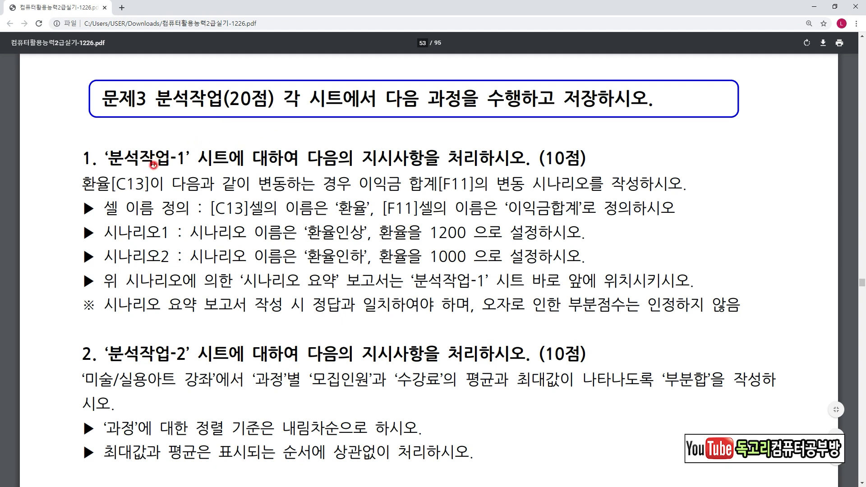
Read 분석작업-1 task 1 in the exam PDF, examining the required cell names and each scenario's name and exchange rate.
{"action": "left_click_drag", "start_coordinate": [177, 170], "coordinate": [198, 166]}
{"action": "left_click_drag", "start_coordinate": [92, 194], "coordinate": [314, 191]}
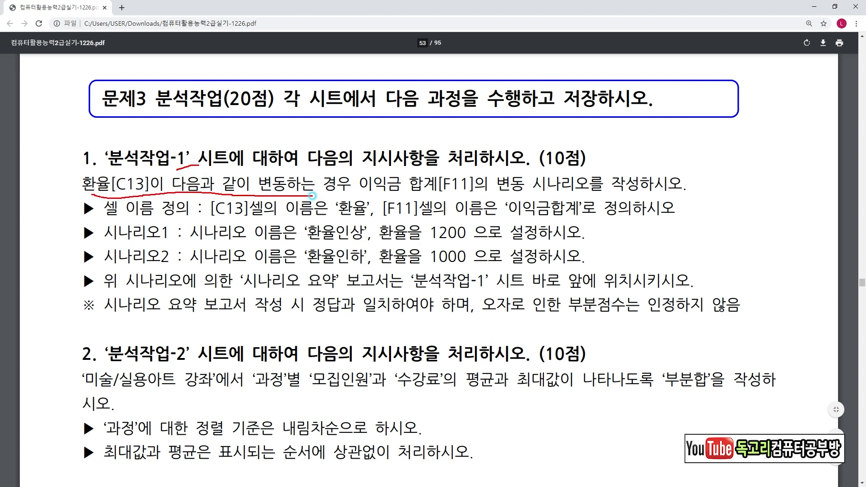
{"action": "mouse_move", "coordinate": [390, 193]}
{"action": "left_mouse_down"}
{"action": "mouse_move", "coordinate": [617, 190]}
{"action": "mouse_move", "coordinate": [634, 181]}
{"action": "left_mouse_up"}
{"action": "mouse_move", "coordinate": [152, 197]}
{"action": "left_mouse_down"}
{"action": "mouse_move", "coordinate": [128, 169]}
{"action": "mouse_move", "coordinate": [156, 200]}
{"action": "left_mouse_up"}
{"action": "mouse_move", "coordinate": [459, 195]}
{"action": "left_mouse_down"}
{"action": "mouse_move", "coordinate": [422, 176]}
{"action": "mouse_move", "coordinate": [476, 201]}
{"action": "mouse_move", "coordinate": [457, 202]}
{"action": "left_mouse_up"}
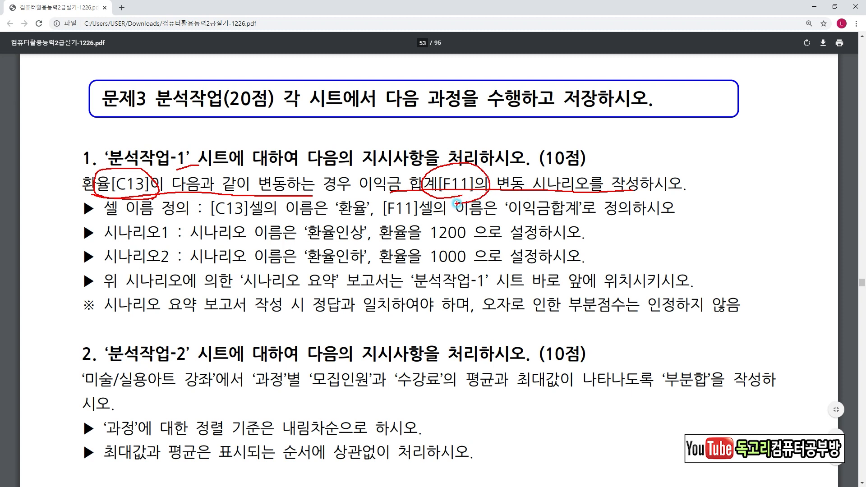
{"action": "mouse_move", "coordinate": [71, 228]}
{"action": "left_mouse_down"}
{"action": "mouse_move", "coordinate": [39, 213]}
{"action": "mouse_move", "coordinate": [41, 191]}
{"action": "mouse_move", "coordinate": [56, 212]}
{"action": "left_mouse_up"}
{"action": "left_click_drag", "start_coordinate": [208, 220], "coordinate": [269, 221]}
{"action": "left_click_drag", "start_coordinate": [328, 221], "coordinate": [365, 223]}
{"action": "left_click_drag", "start_coordinate": [384, 219], "coordinate": [431, 219]}
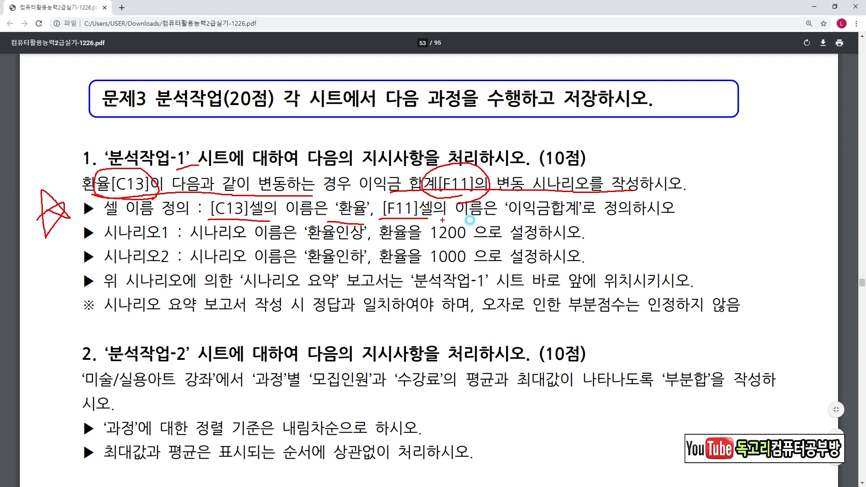
{"action": "left_click_drag", "start_coordinate": [505, 213], "coordinate": [584, 219]}
{"action": "left_click_drag", "start_coordinate": [93, 246], "coordinate": [193, 245]}
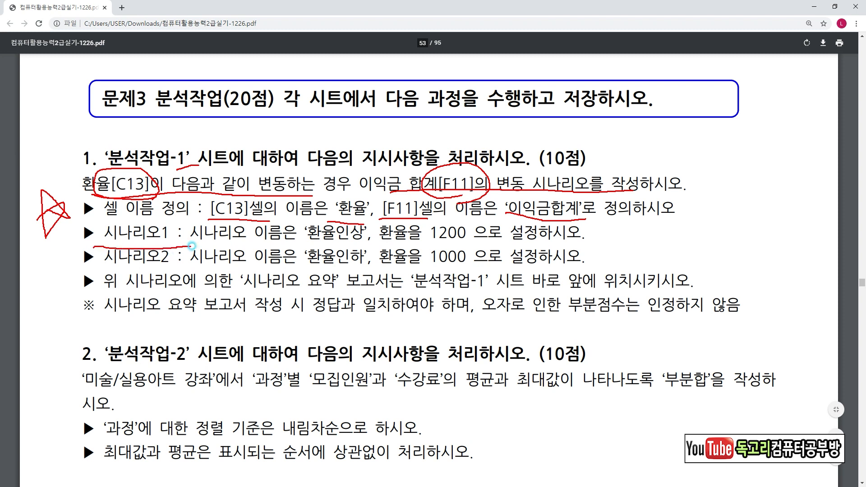
{"action": "left_click_drag", "start_coordinate": [293, 242], "coordinate": [458, 240]}
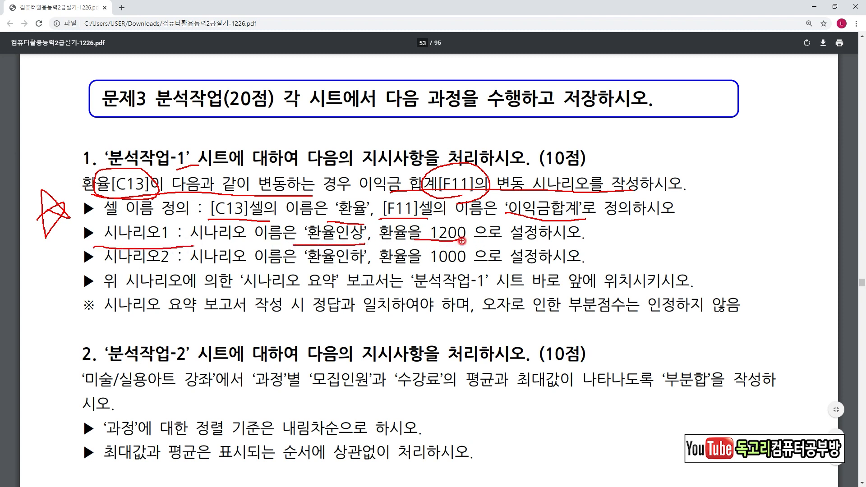
{"action": "left_click_drag", "start_coordinate": [94, 269], "coordinate": [175, 265]}
{"action": "left_click_drag", "start_coordinate": [308, 269], "coordinate": [468, 263]}
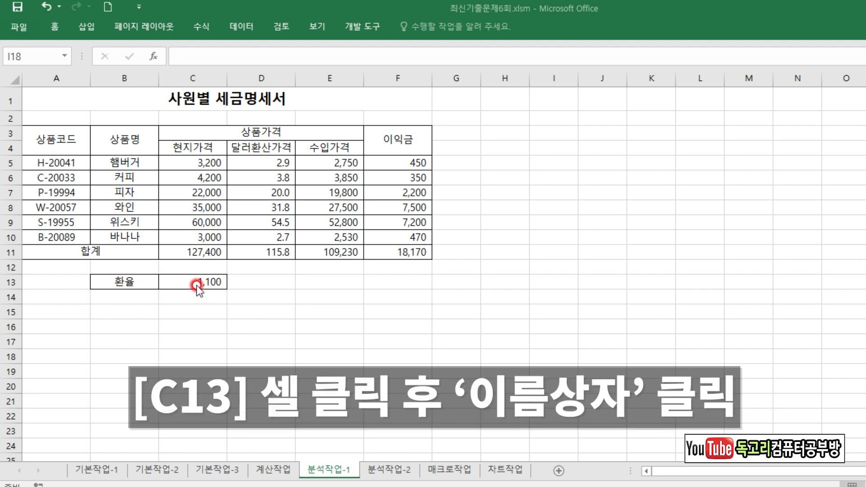
Define the name 환율 for cell C13 on the 분석작업-1 sheet.
{"action": "left_click", "coordinate": [181, 277]}
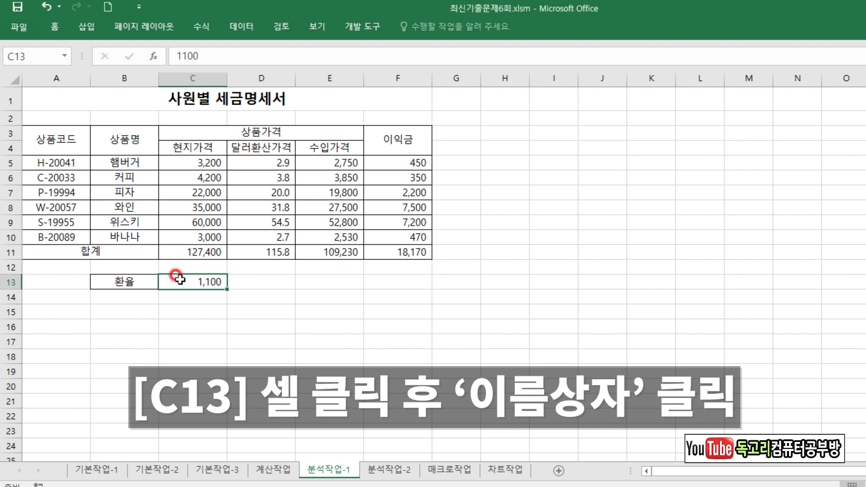
{"action": "left_click", "coordinate": [41, 57]}
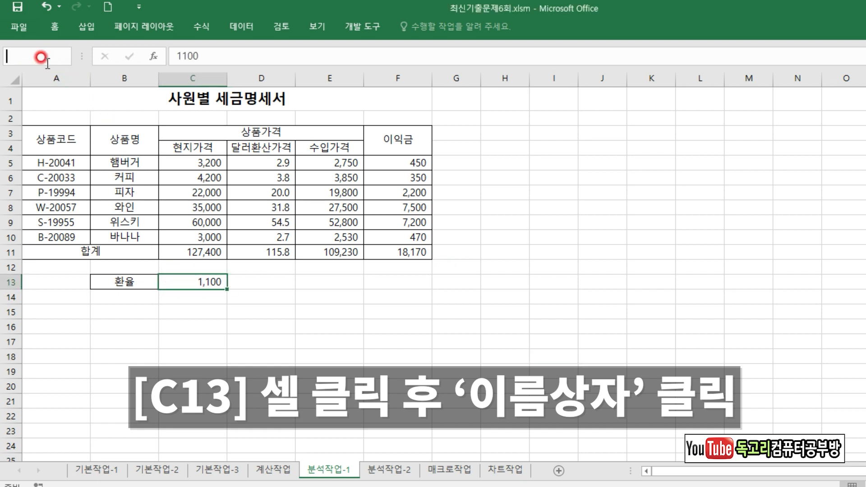
{"action": "type", "text": "환유"}
{"action": "key", "text": "Return"}
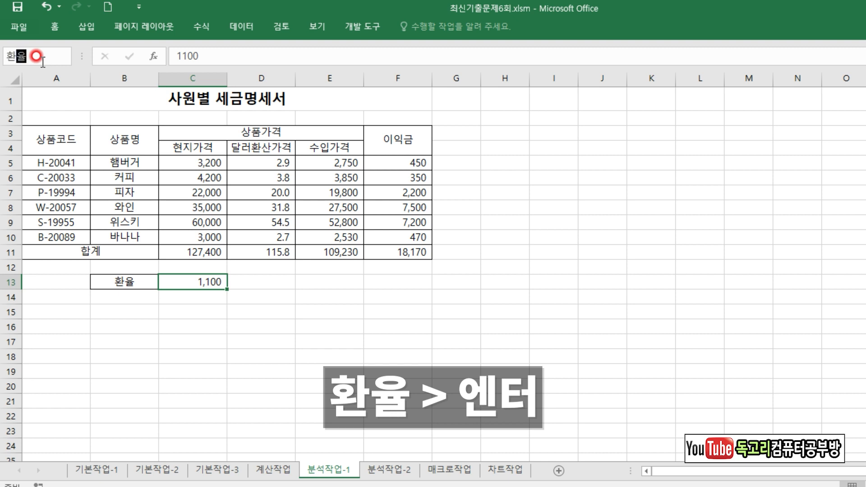
Confirm the name 환율 for C13 and define the name 이익금합계 for the 이익금 total in cell F11.
{"action": "key", "text": "Return"}
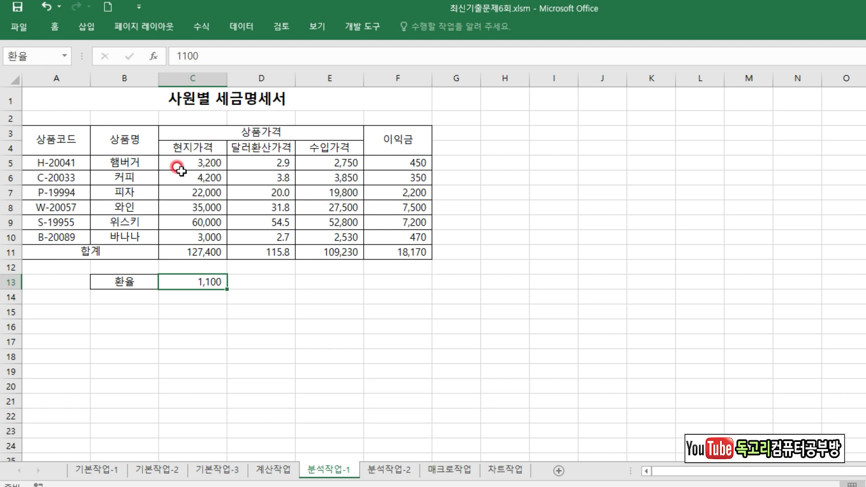
{"action": "left_click", "coordinate": [377, 248]}
{"action": "left_click", "coordinate": [36, 57]}
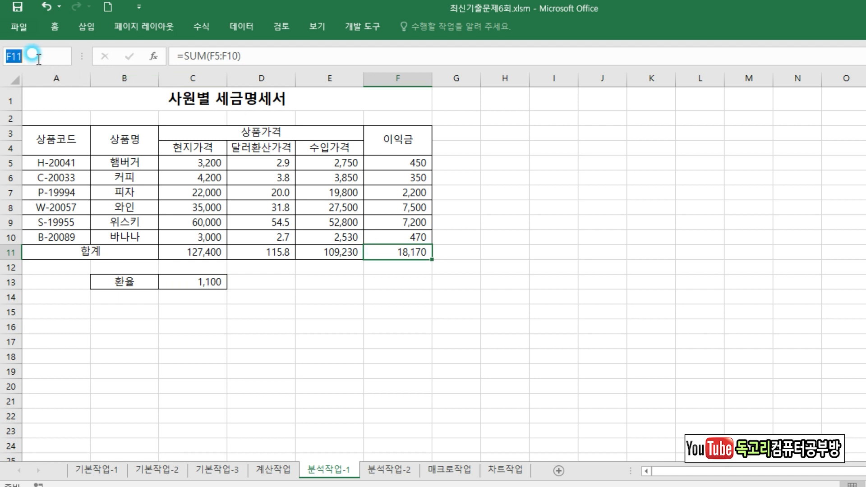
{"action": "type", "text": "이"}
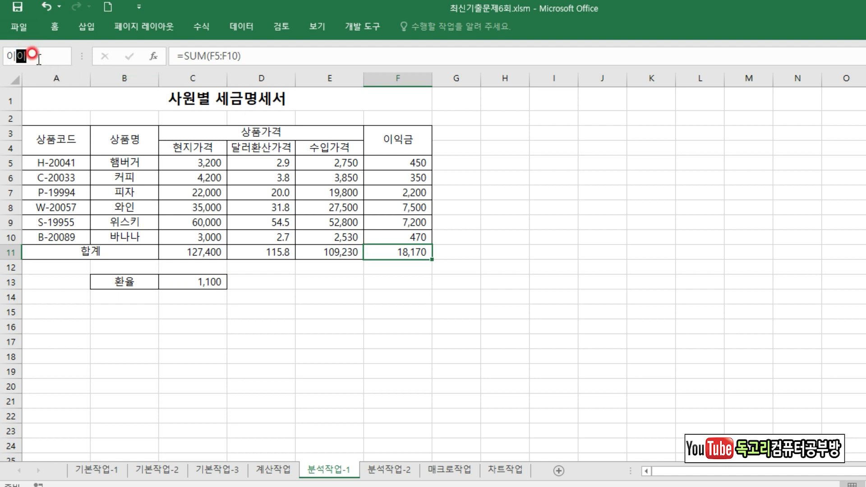
{"action": "type", "text": "익금합ㄱㅖ"}
{"action": "key", "text": "Return"}
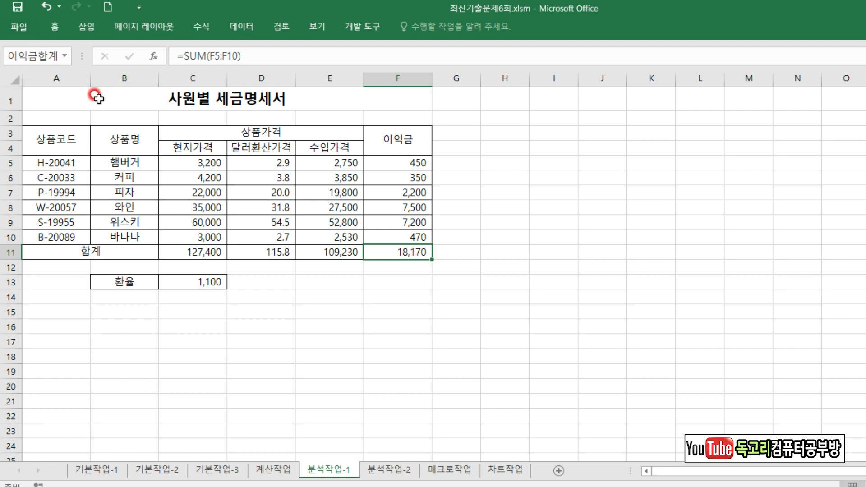
Create a scenario named 환율인상 with C13 as its changing cell and set its 환율 value to 1200.
{"action": "left_click", "coordinate": [207, 279]}
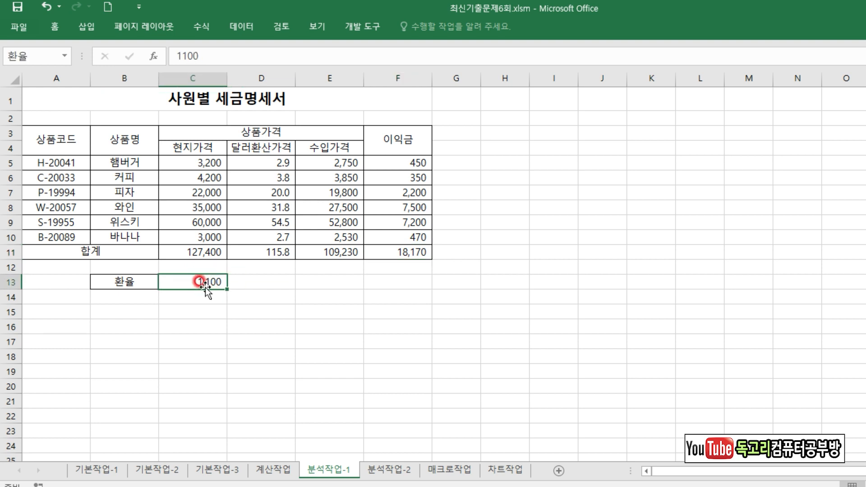
{"action": "left_click", "coordinate": [245, 29]}
{"action": "left_click", "coordinate": [765, 76]}
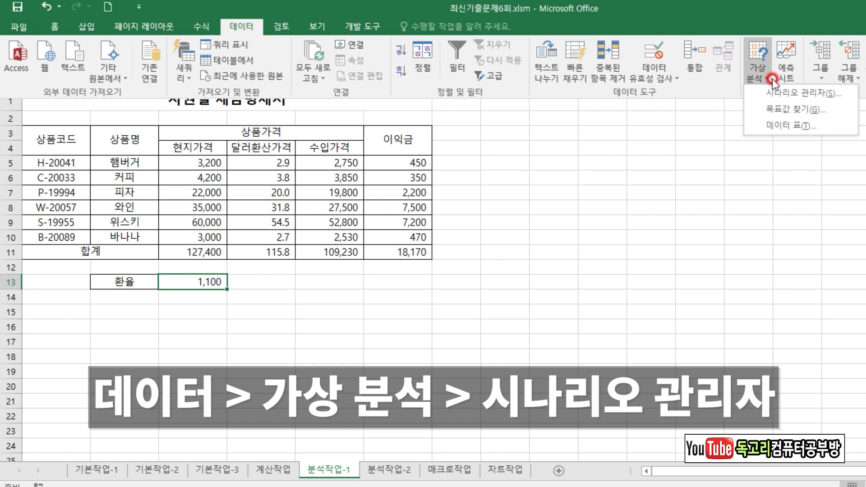
{"action": "left_click", "coordinate": [794, 96]}
{"action": "left_click", "coordinate": [650, 121]}
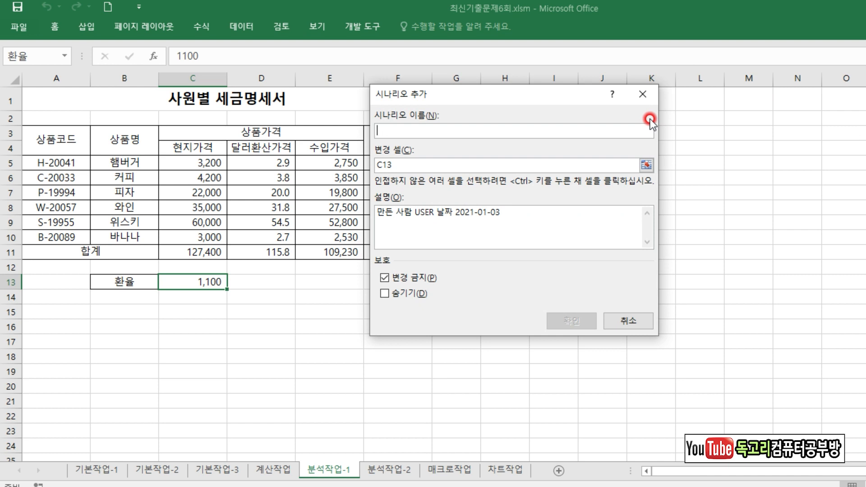
{"action": "type", "text": "환ㅇ"}
{"action": "type", "text": "율인상"}
{"action": "left_click", "coordinate": [565, 320]}
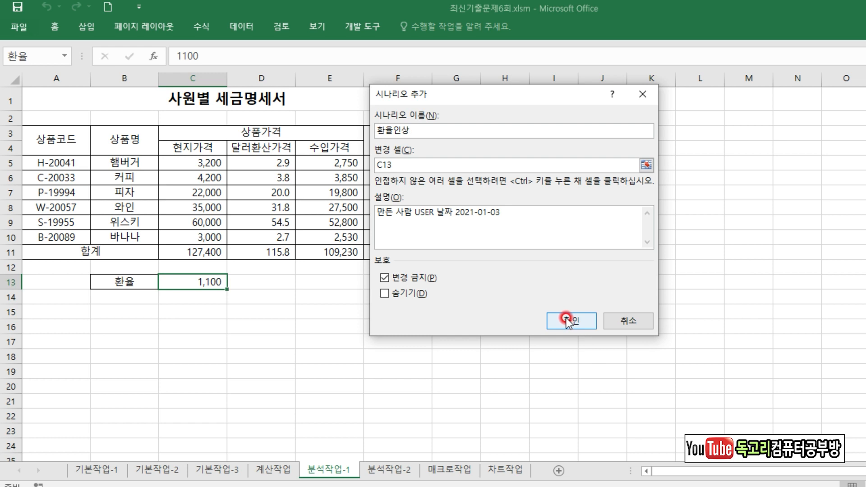
{"action": "type", "text": "1200"}
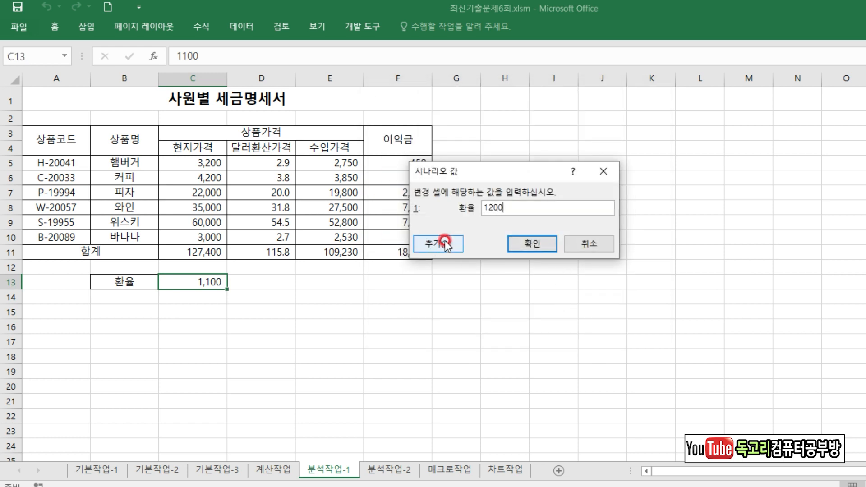
Add a second scenario named 환율인하 for C13 with the 환율 value 1000 and accept the scenario values.
{"action": "left_click", "coordinate": [444, 237]}
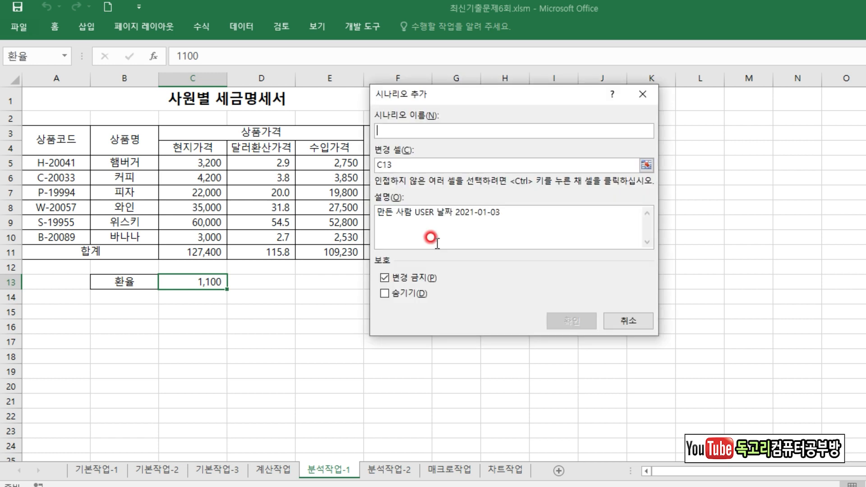
{"action": "type", "text": "환율인하"}
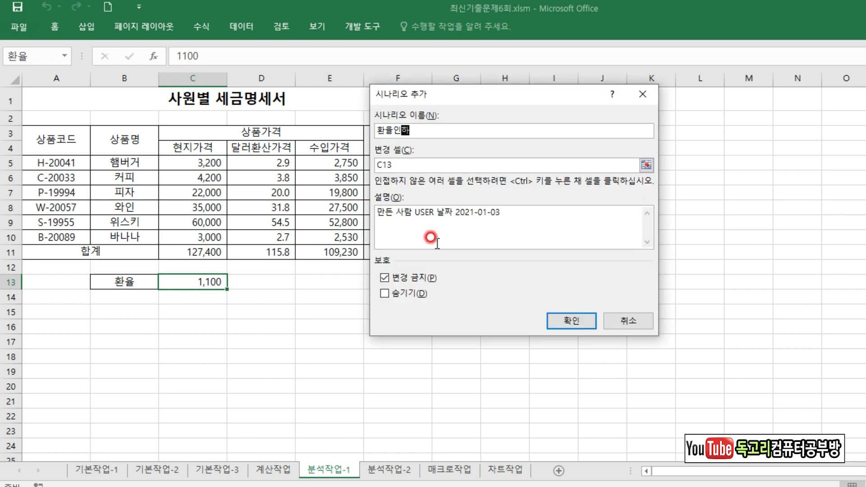
{"action": "left_click", "coordinate": [582, 319]}
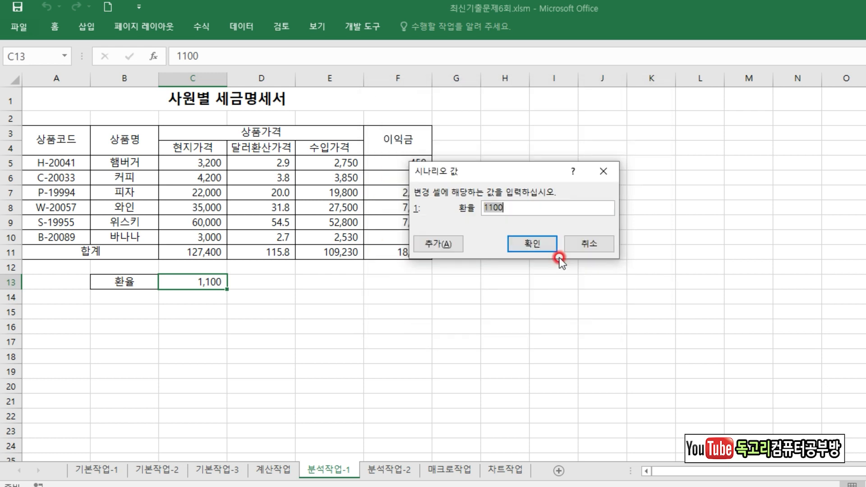
{"action": "type", "text": "1"}
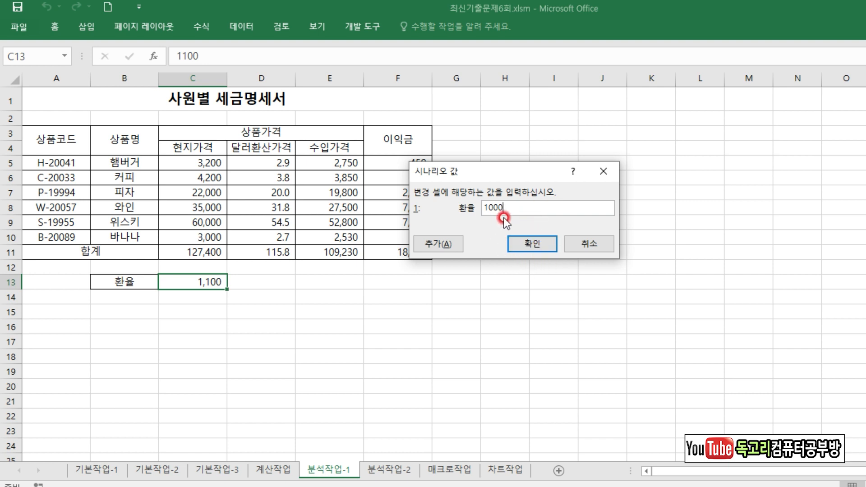
{"action": "left_click", "coordinate": [545, 245]}
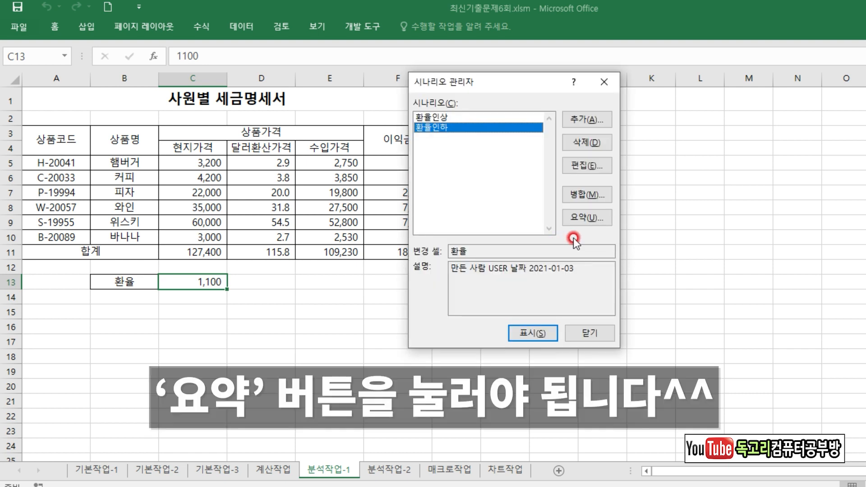
Generate a scenario summary report (시나리오 요약) using F11 as the result cell.
{"action": "left_click", "coordinate": [589, 217]}
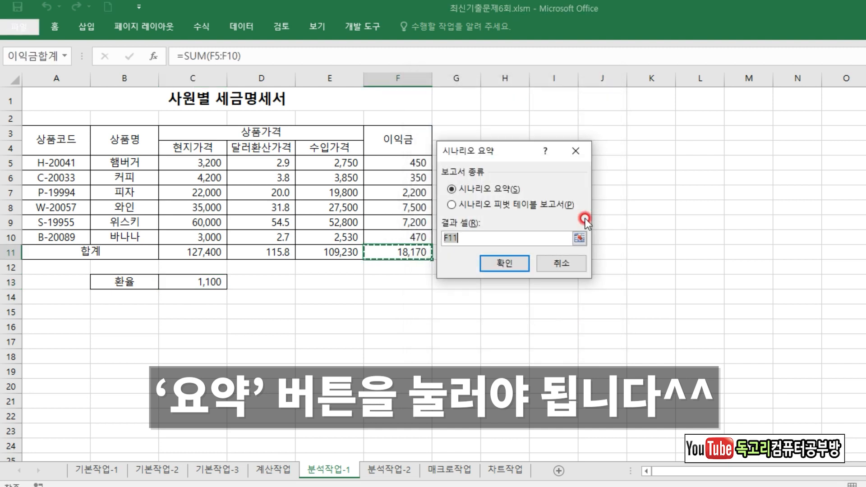
{"action": "left_click", "coordinate": [386, 251]}
{"action": "left_click", "coordinate": [389, 253]}
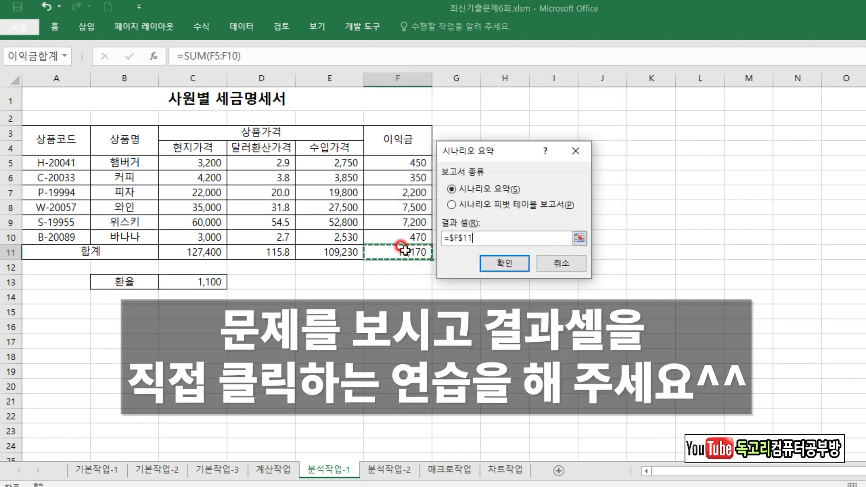
{"action": "left_click", "coordinate": [504, 261]}
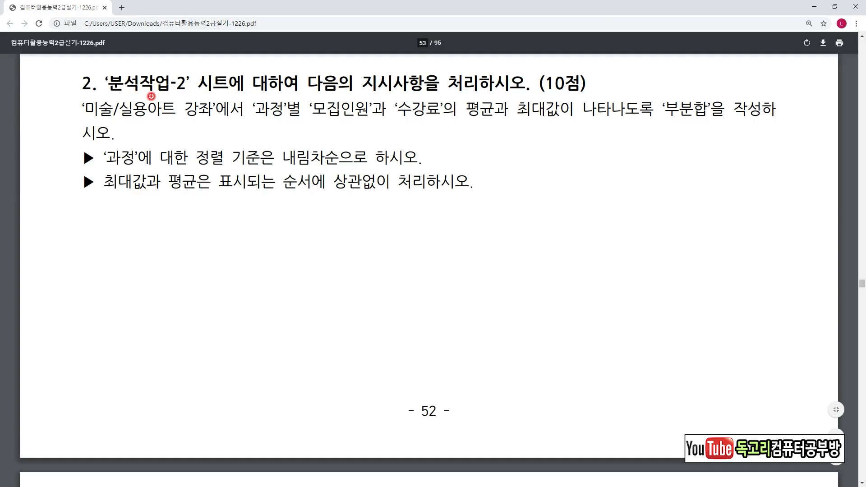
Read the 분석작업-2 task in the exam PDF, examining the sort order, grouping field, subtotal functions and their required order.
{"action": "left_click_drag", "start_coordinate": [663, 121], "coordinate": [716, 120]}
{"action": "left_click_drag", "start_coordinate": [286, 168], "coordinate": [329, 167]}
{"action": "mouse_move", "coordinate": [128, 168]}
{"action": "left_mouse_down"}
{"action": "mouse_move", "coordinate": [80, 144]}
{"action": "mouse_move", "coordinate": [121, 174]}
{"action": "left_mouse_up"}
{"action": "left_click_drag", "start_coordinate": [342, 145], "coordinate": [361, 144]}
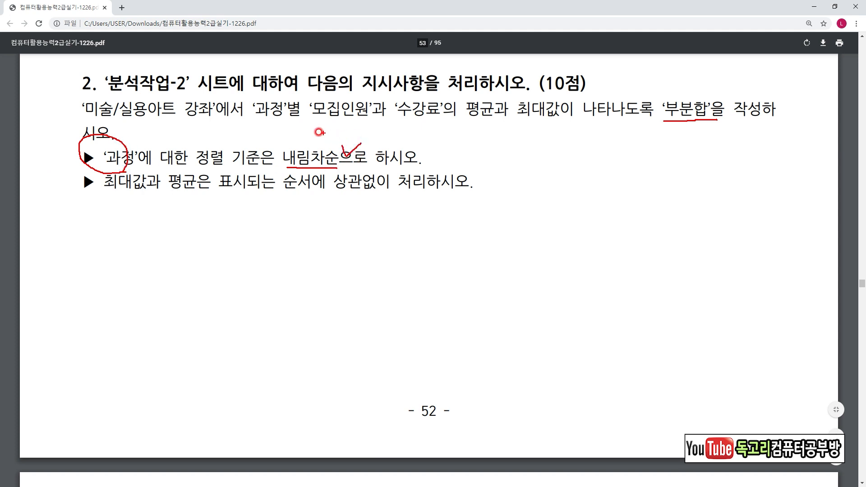
{"action": "left_click_drag", "start_coordinate": [240, 117], "coordinate": [490, 118]}
{"action": "mouse_move", "coordinate": [429, 128]}
{"action": "left_mouse_down"}
{"action": "mouse_move", "coordinate": [429, 140]}
{"action": "mouse_move", "coordinate": [449, 134]}
{"action": "mouse_move", "coordinate": [422, 121]}
{"action": "mouse_move", "coordinate": [446, 147]}
{"action": "left_mouse_up"}
{"action": "left_click_drag", "start_coordinate": [517, 120], "coordinate": [600, 123]}
{"action": "mouse_move", "coordinate": [543, 135]}
{"action": "left_mouse_down"}
{"action": "mouse_move", "coordinate": [543, 153]}
{"action": "mouse_move", "coordinate": [567, 158]}
{"action": "mouse_move", "coordinate": [561, 166]}
{"action": "left_mouse_up"}
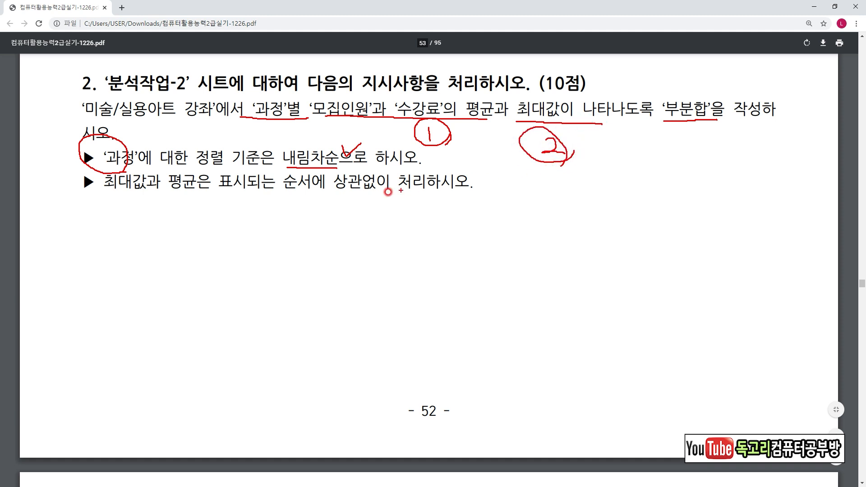
{"action": "left_click_drag", "start_coordinate": [287, 203], "coordinate": [426, 202]}
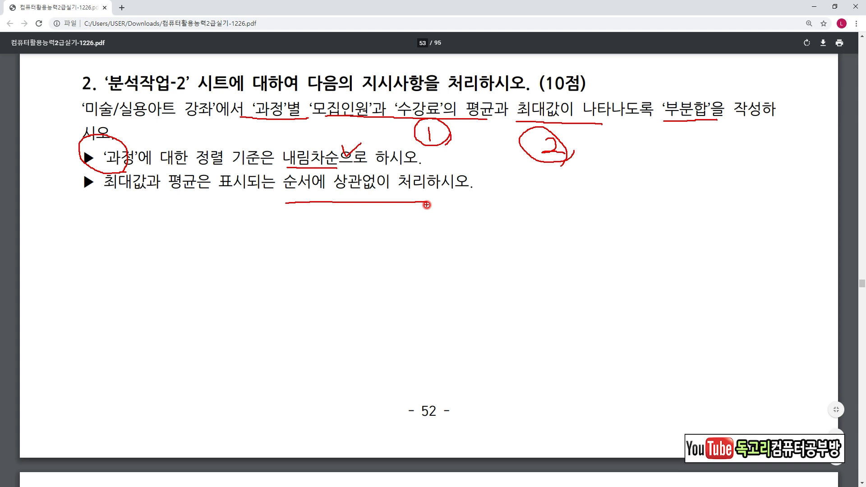
Switch back to Excel and sort the 미술/실용아트 강좌 table A3:F13 on 분석작업-2 by 과정 in descending order (내림차순).
{"action": "key", "text": "alt+Tab"}
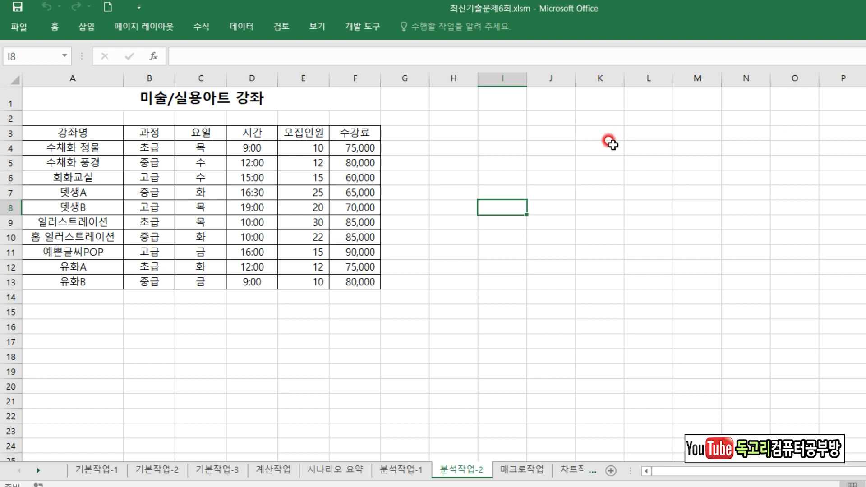
{"action": "left_click_drag", "start_coordinate": [77, 132], "coordinate": [365, 280]}
{"action": "left_click", "coordinate": [236, 24]}
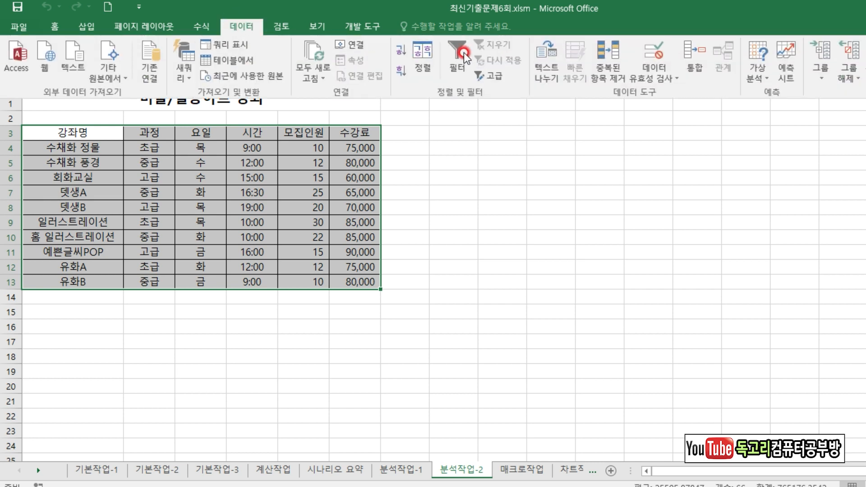
{"action": "left_click", "coordinate": [428, 66]}
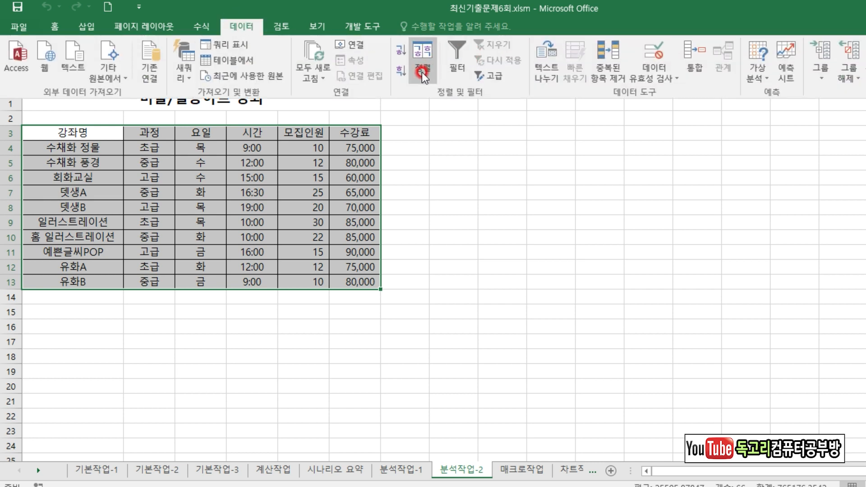
{"action": "left_click", "coordinate": [430, 200]}
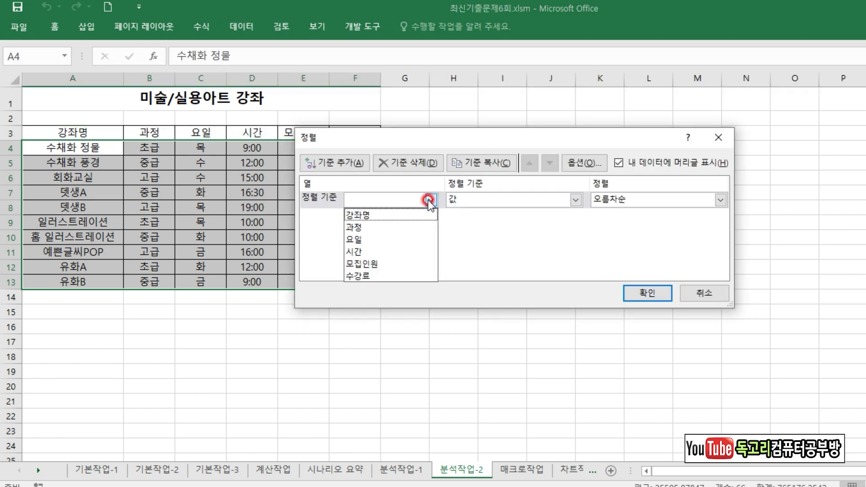
{"action": "left_click", "coordinate": [409, 229]}
{"action": "left_click", "coordinate": [599, 199]}
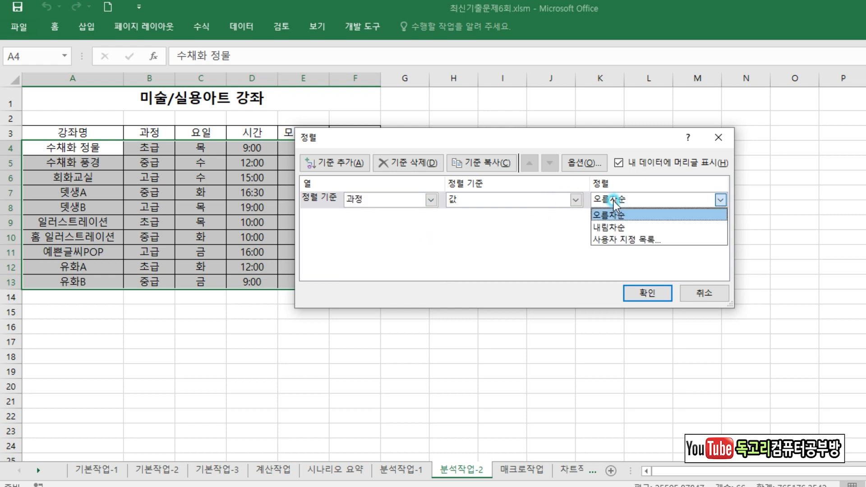
{"action": "left_click", "coordinate": [618, 227]}
{"action": "left_click", "coordinate": [649, 294]}
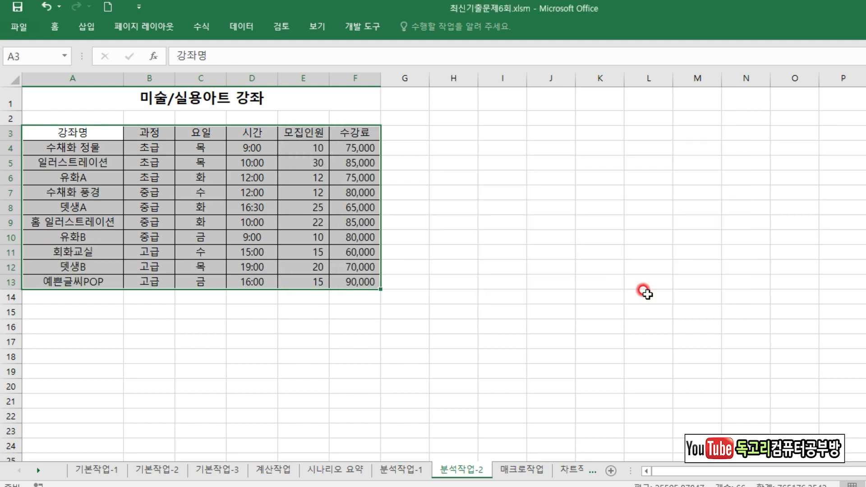
Insert subtotals grouped by 과정 with the 평균 function for 모집인원 and 수강료 in the course table.
{"action": "left_click", "coordinate": [237, 28]}
{"action": "left_click", "coordinate": [865, 66]}
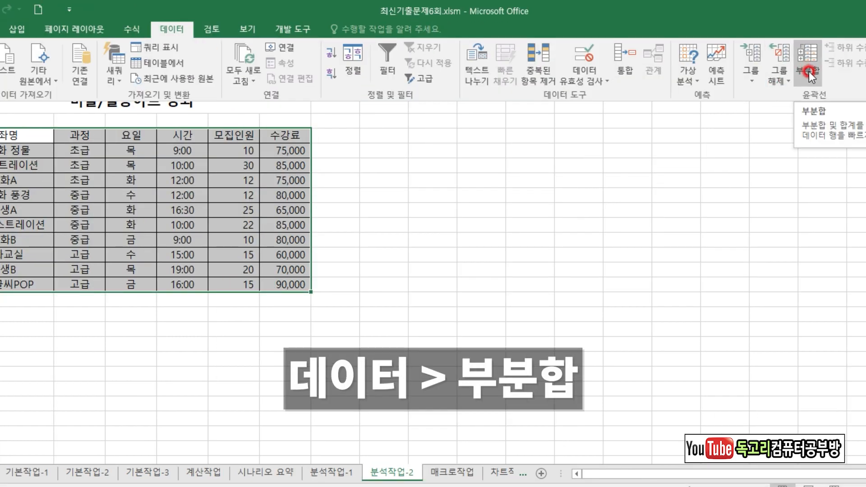
{"action": "left_click", "coordinate": [808, 71]}
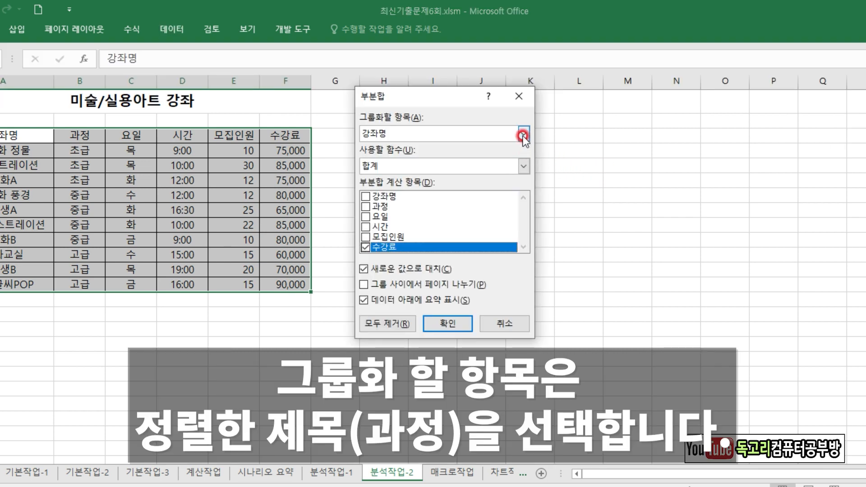
{"action": "left_click", "coordinate": [523, 134]}
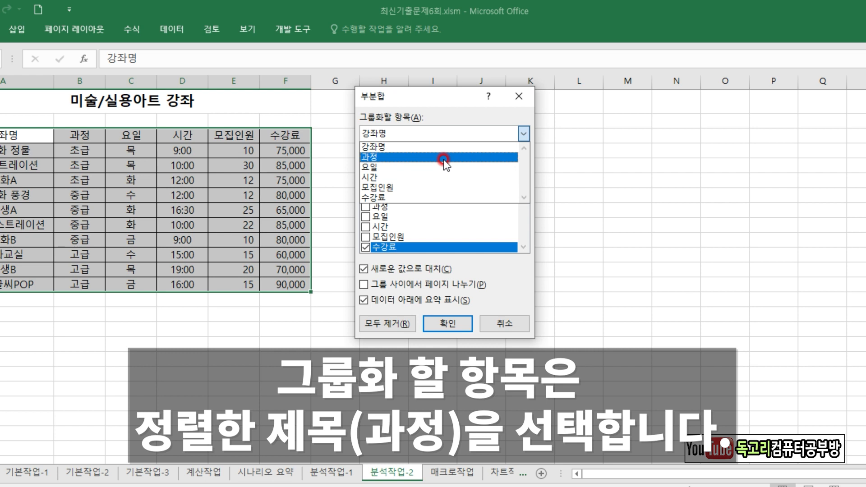
{"action": "left_click", "coordinate": [444, 160]}
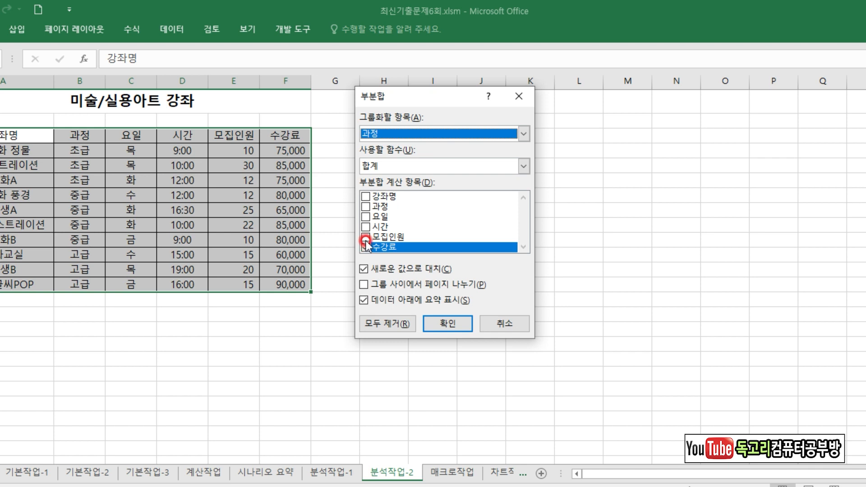
{"action": "left_click", "coordinate": [365, 237]}
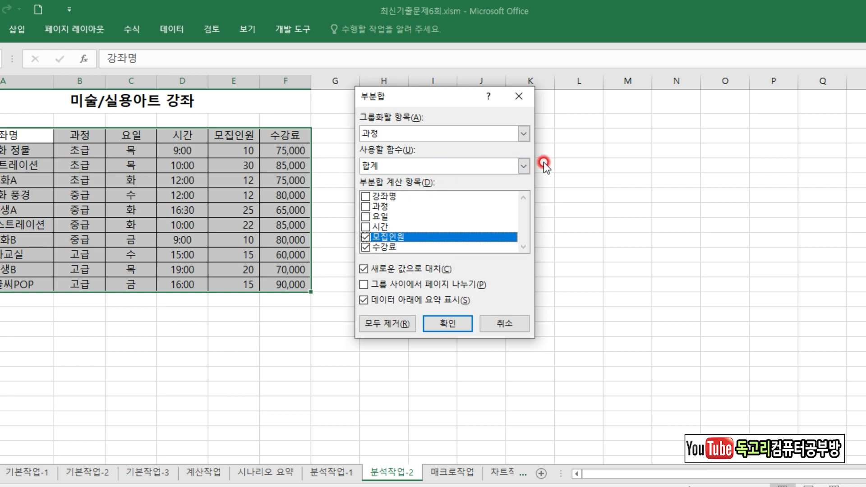
{"action": "left_click", "coordinate": [524, 166]}
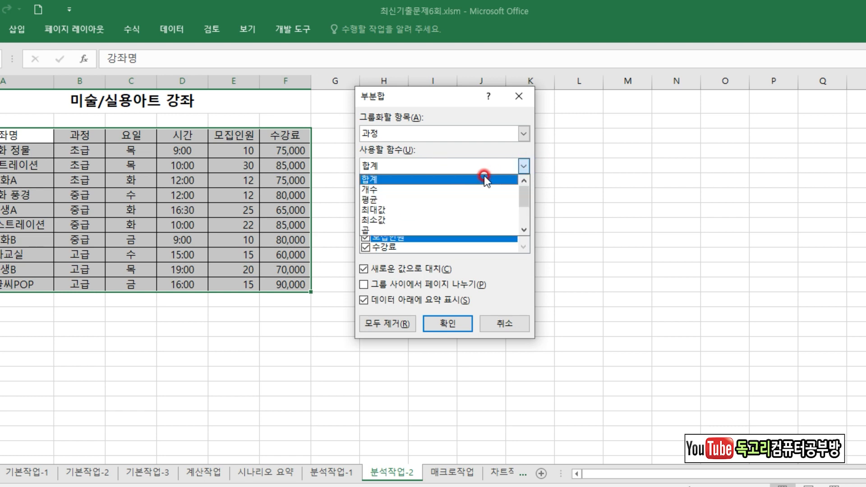
{"action": "left_click", "coordinate": [462, 201]}
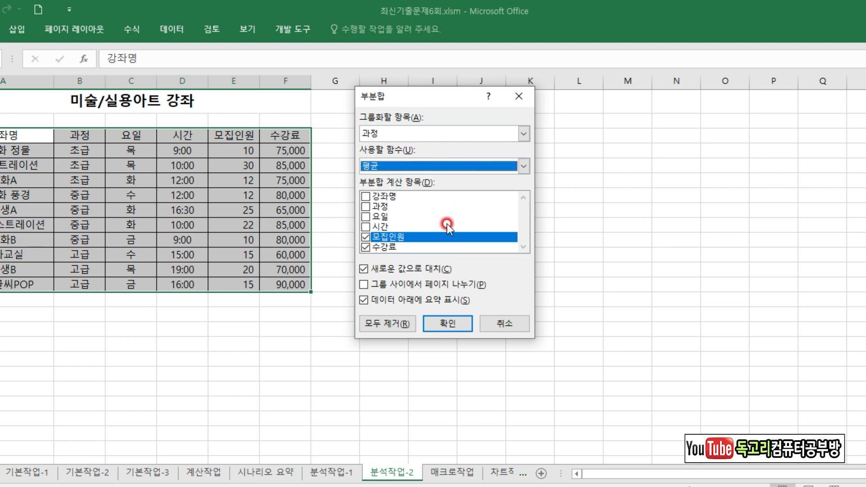
{"action": "left_click", "coordinate": [446, 325]}
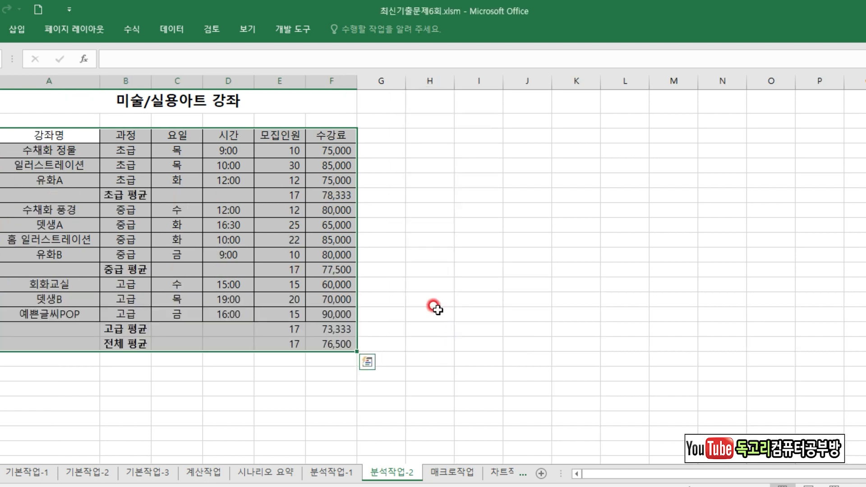
Add a second subtotal by 과정 with the 최대값 function for 모집인원 and 수강료, without replacing the existing subtotals.
{"action": "left_click", "coordinate": [173, 31]}
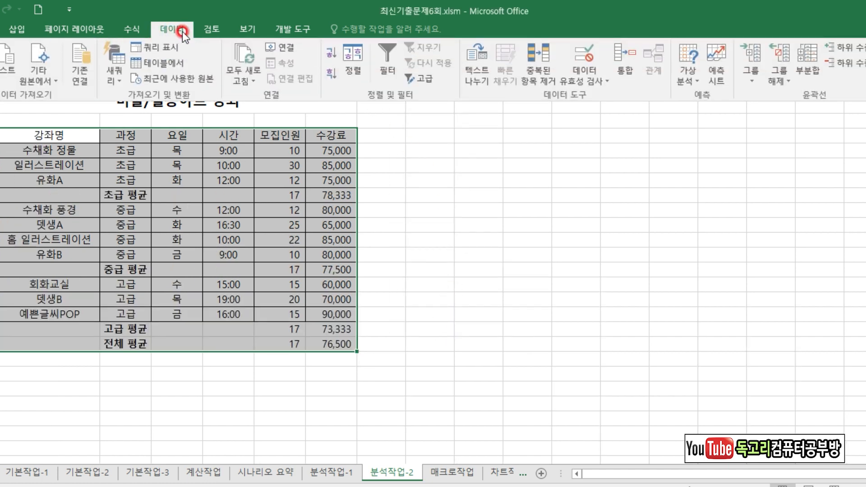
{"action": "left_click", "coordinate": [816, 77]}
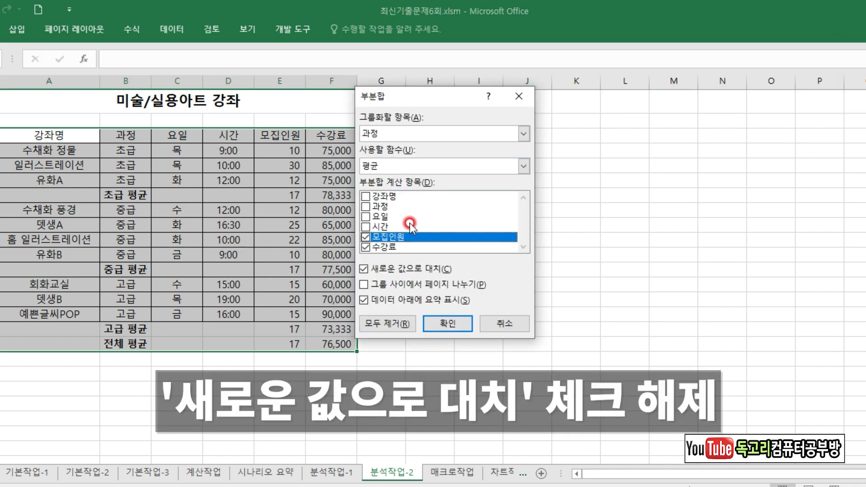
{"action": "left_click", "coordinate": [363, 270]}
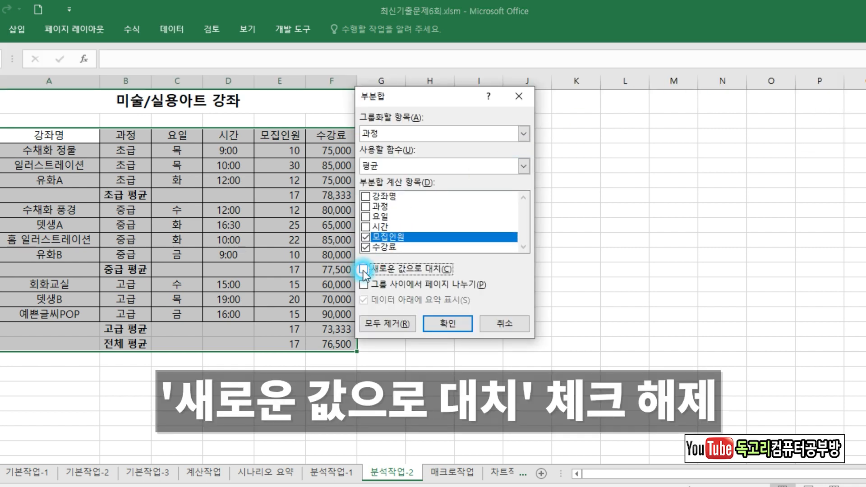
{"action": "left_click", "coordinate": [524, 168]}
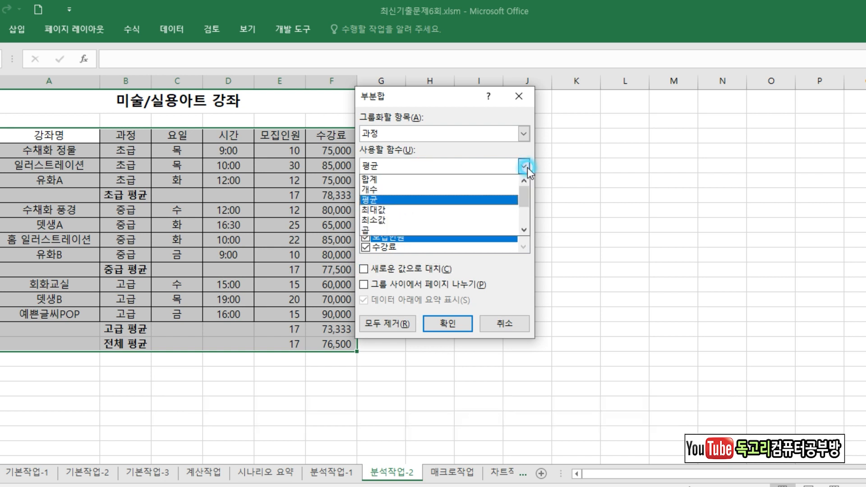
{"action": "left_click", "coordinate": [445, 212]}
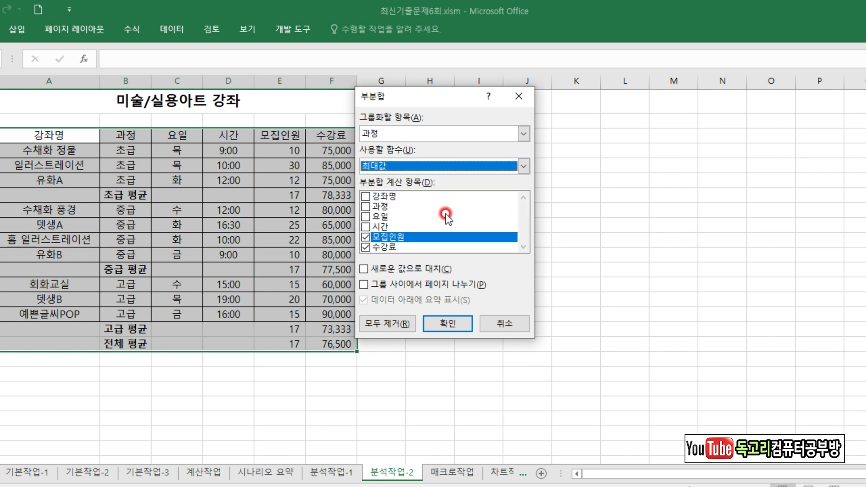
{"action": "left_click", "coordinate": [447, 324]}
{"action": "left_click", "coordinate": [451, 270]}
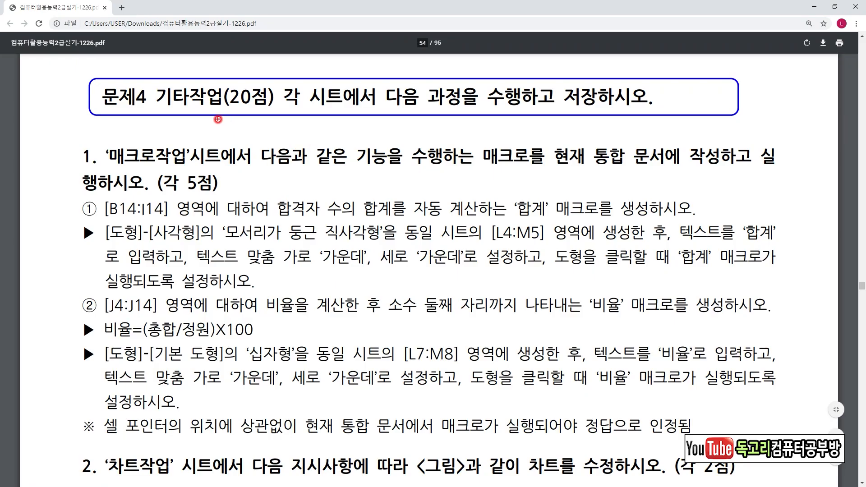
Read the 매크로작업 task in the exam PDF, examining the 합계 macro's range, the required shape, its cell area, text and alignment.
{"action": "mouse_move", "coordinate": [165, 171]}
{"action": "left_mouse_down"}
{"action": "mouse_move", "coordinate": [75, 155]}
{"action": "mouse_move", "coordinate": [162, 155]}
{"action": "mouse_move", "coordinate": [163, 171]}
{"action": "left_mouse_up"}
{"action": "left_click_drag", "start_coordinate": [86, 216], "coordinate": [159, 218]}
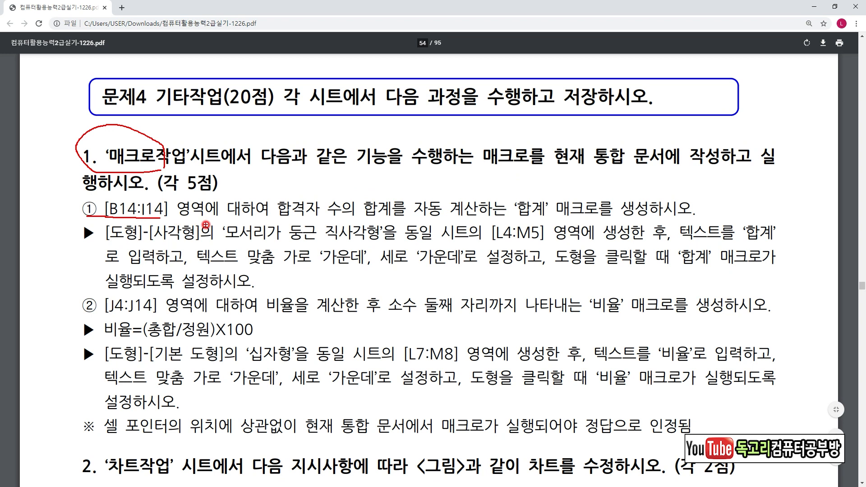
{"action": "left_click_drag", "start_coordinate": [286, 222], "coordinate": [400, 221]}
{"action": "mouse_move", "coordinate": [551, 221]}
{"action": "left_mouse_down"}
{"action": "mouse_move", "coordinate": [555, 191]}
{"action": "mouse_move", "coordinate": [551, 222]}
{"action": "left_mouse_up"}
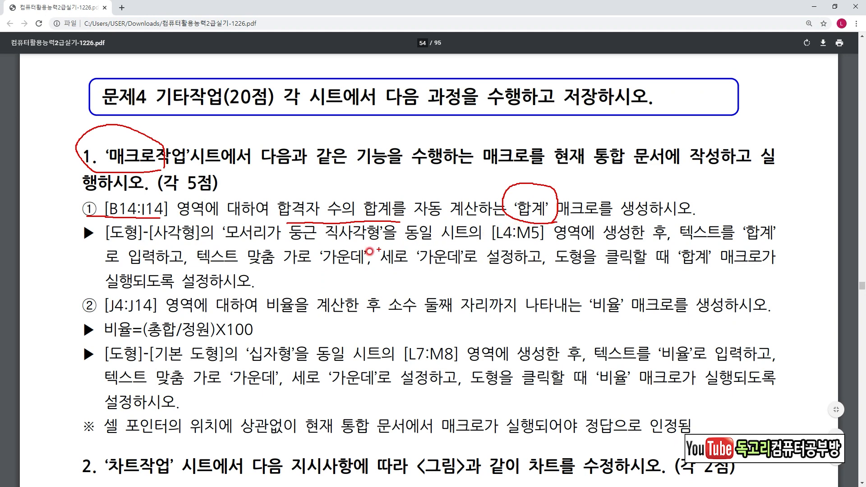
{"action": "left_click_drag", "start_coordinate": [229, 247], "coordinate": [382, 242]}
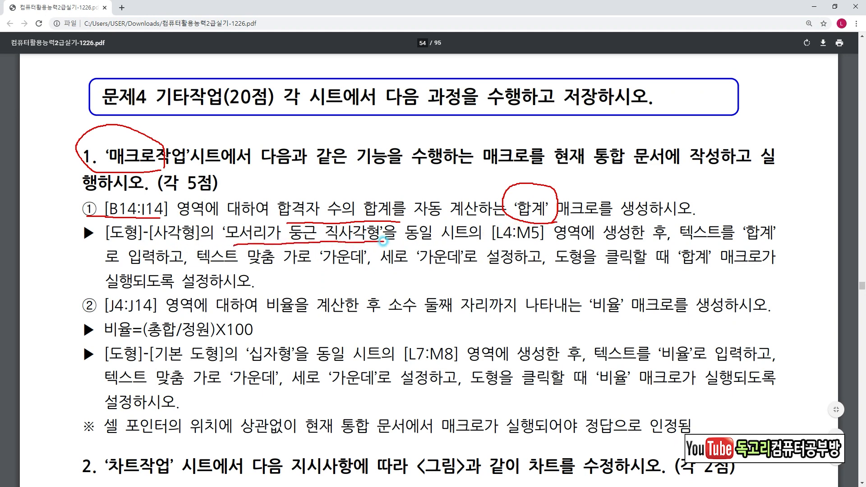
{"action": "left_click_drag", "start_coordinate": [488, 249], "coordinate": [549, 246]}
{"action": "left_click_drag", "start_coordinate": [716, 244], "coordinate": [776, 242]}
{"action": "left_click_drag", "start_coordinate": [199, 268], "coordinate": [458, 272]}
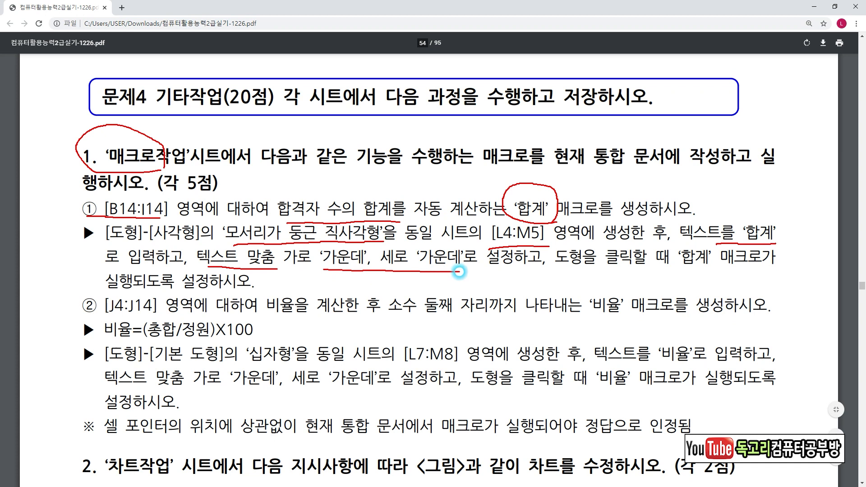
{"action": "mouse_move", "coordinate": [711, 270]}
{"action": "left_mouse_down"}
{"action": "mouse_move", "coordinate": [678, 270]}
{"action": "mouse_move", "coordinate": [724, 255]}
{"action": "mouse_move", "coordinate": [711, 278]}
{"action": "left_mouse_up"}
{"action": "left_click_drag", "start_coordinate": [99, 292], "coordinate": [146, 287]}
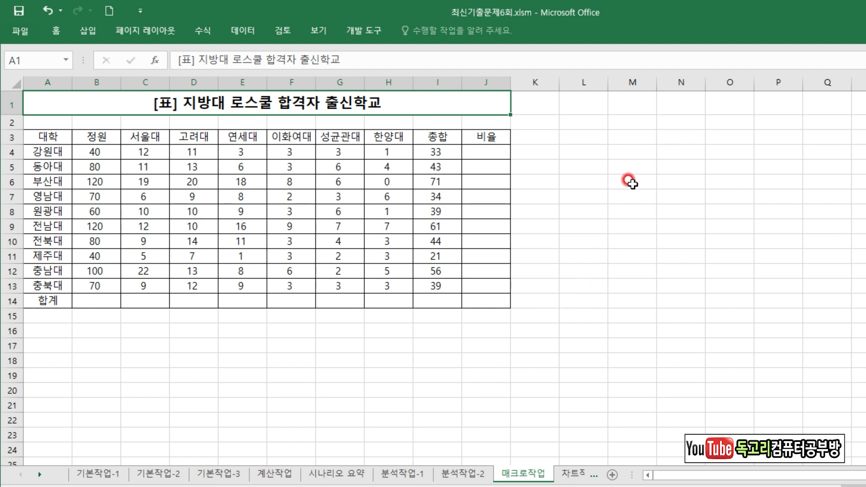
Switch back to Excel and start recording a macro named 합계 on the 매크로작업 sheet.
{"action": "left_click", "coordinate": [715, 180]}
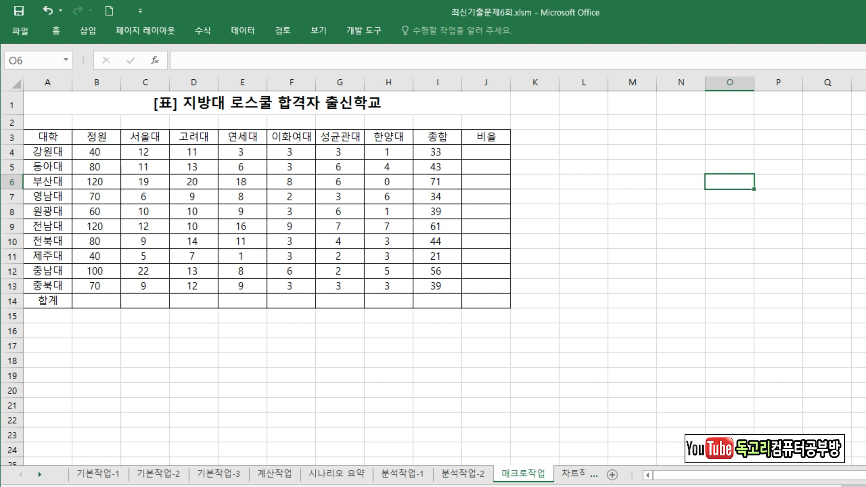
{"action": "left_click", "coordinate": [364, 32]}
{"action": "left_click", "coordinate": [86, 50]}
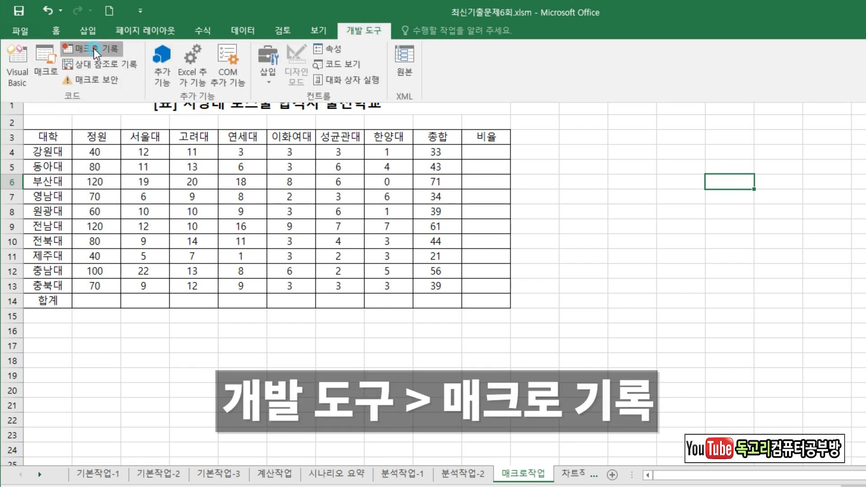
{"action": "left_click", "coordinate": [94, 48]}
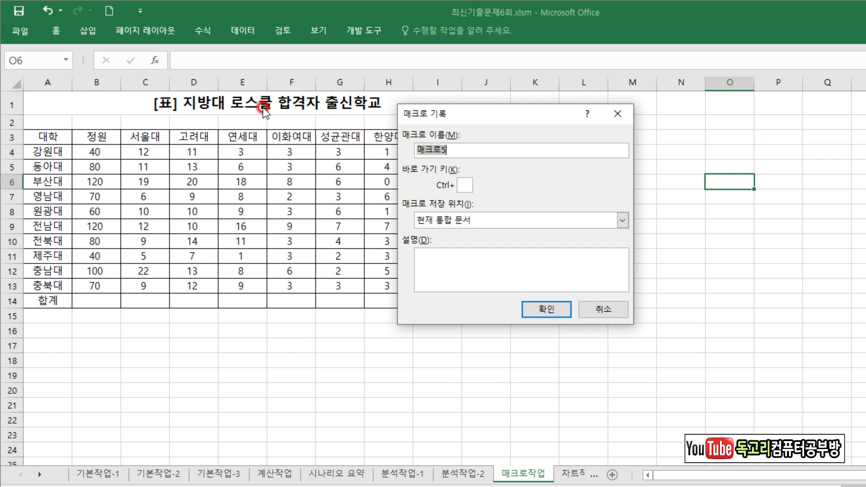
{"action": "type", "text": "합ㄱㅖ"}
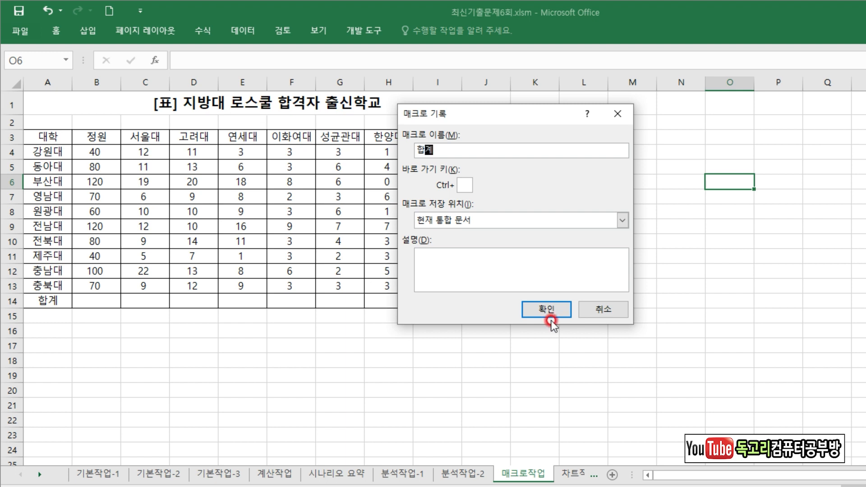
{"action": "left_click", "coordinate": [546, 309]}
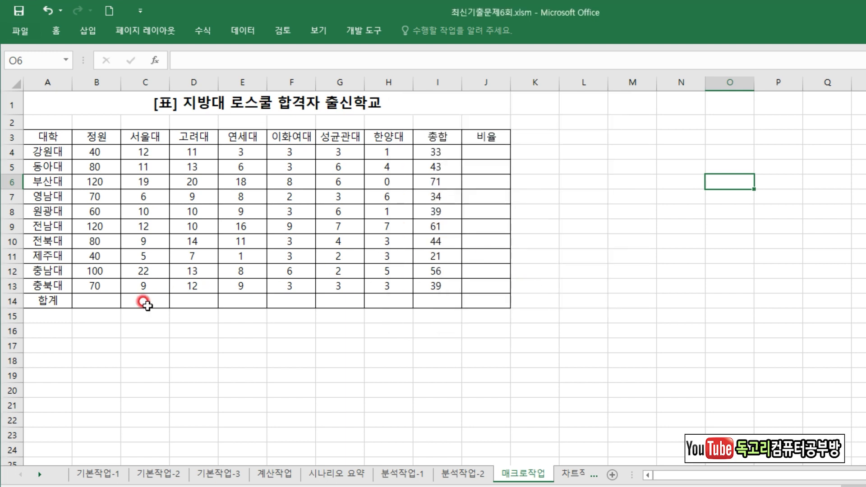
Try totalling the 정원 column by entering =SUM(B4:B13) in cell B14.
{"action": "left_click", "coordinate": [104, 301]}
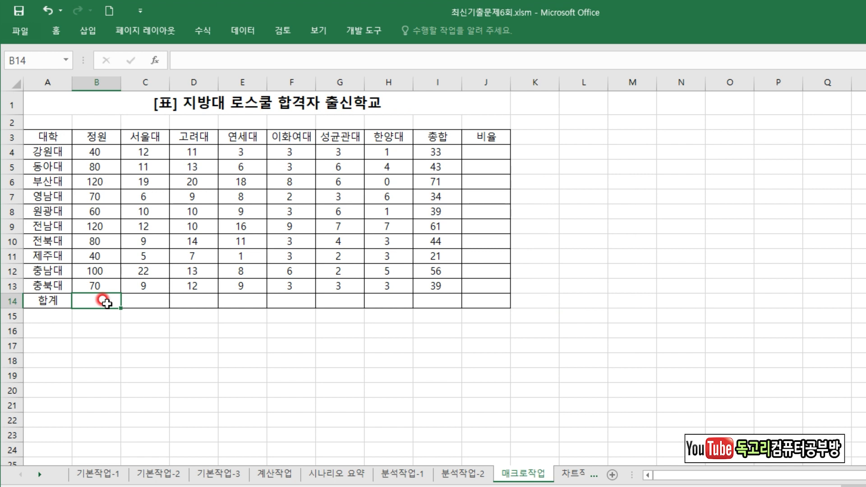
{"action": "type", "text": "="}
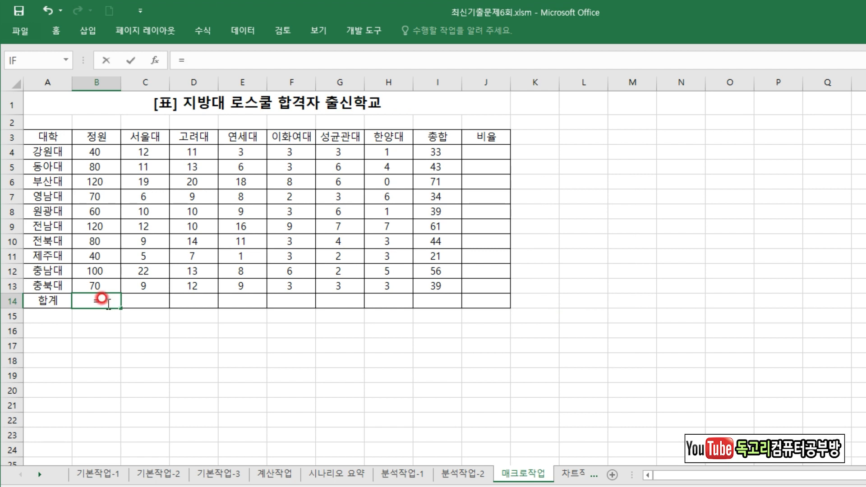
{"action": "type", "text": "SU"}
{"action": "key", "text": "Down"}
{"action": "key", "text": "Down"}
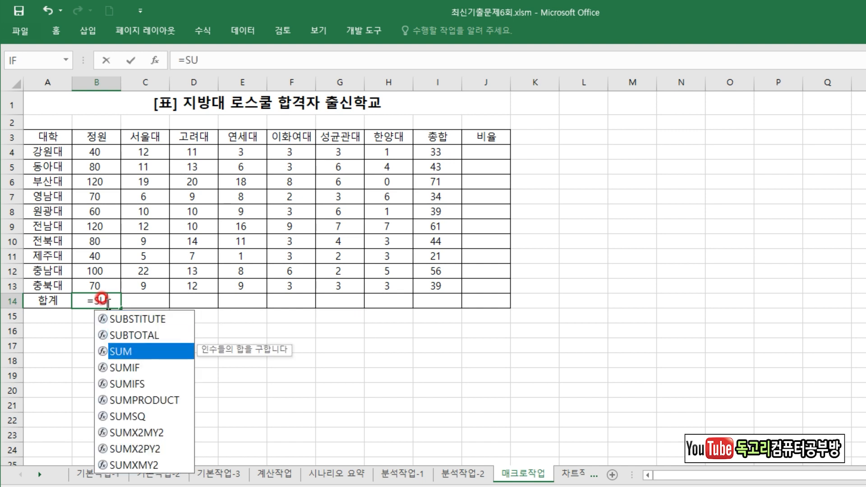
{"action": "key", "text": "Tab"}
{"action": "left_click_drag", "start_coordinate": [81, 153], "coordinate": [103, 281]}
{"action": "type", "text": ")"}
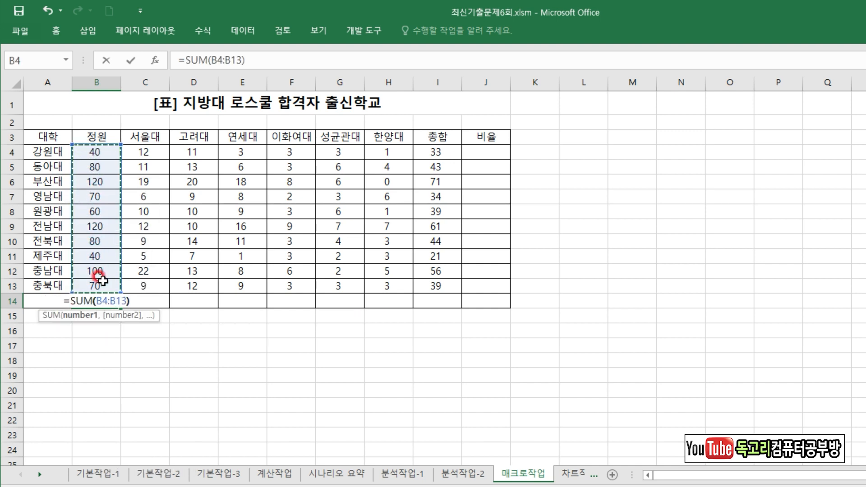
{"action": "key", "text": "Return"}
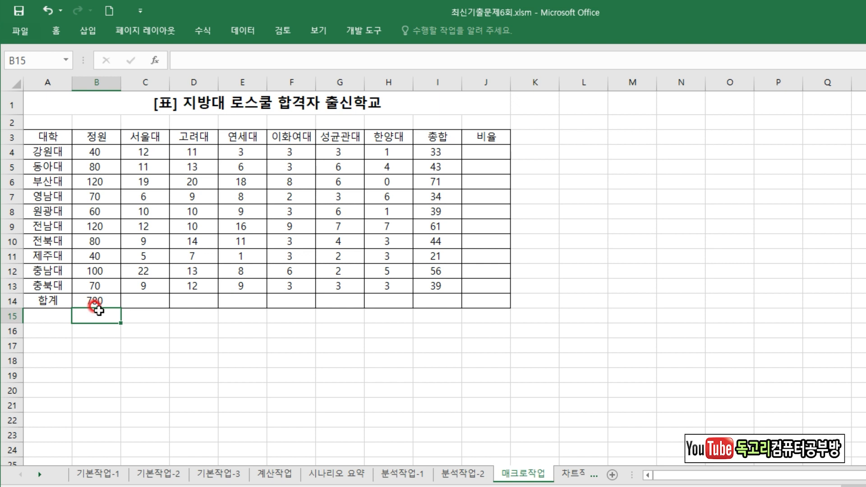
Clear the SUM formula from cell B14.
{"action": "key", "text": "Right"}
{"action": "left_click", "coordinate": [103, 301]}
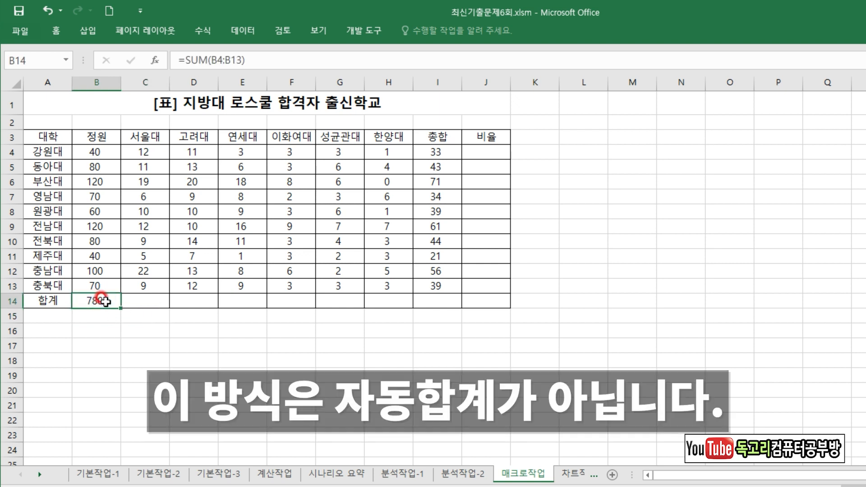
{"action": "key", "text": "Delete"}
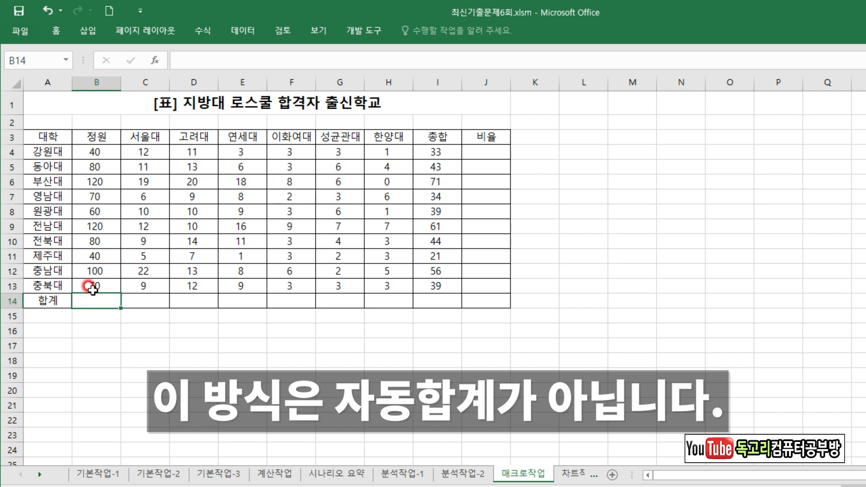
Fill the 합계 row B14:I14 by applying AutoSum (자동 합계) with 합계 to the range B4:I14.
{"action": "left_click_drag", "start_coordinate": [96, 153], "coordinate": [426, 305]}
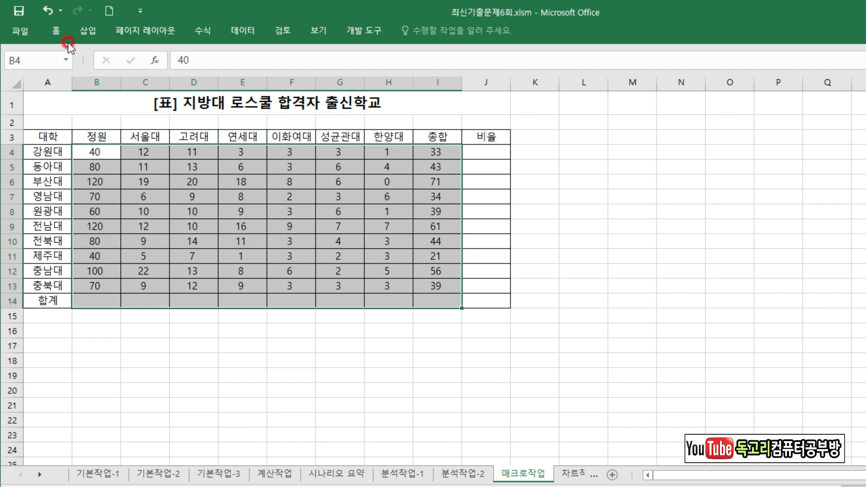
{"action": "left_click", "coordinate": [55, 31]}
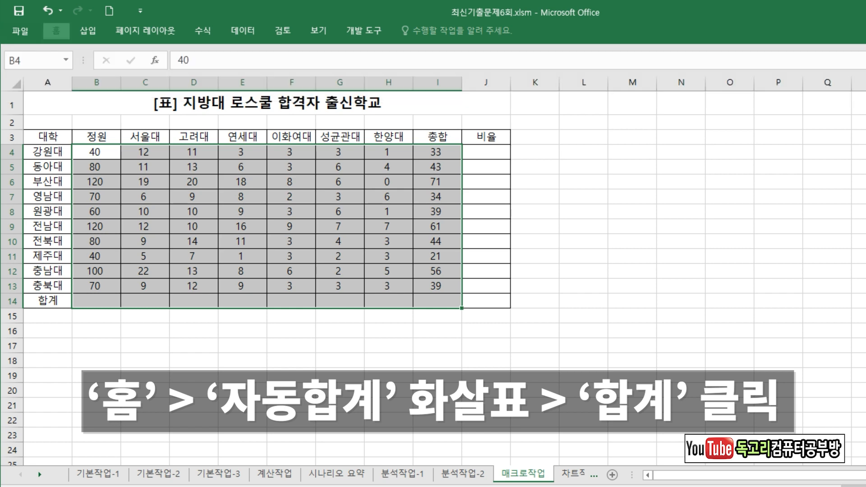
{"action": "left_click", "coordinate": [865, 49]}
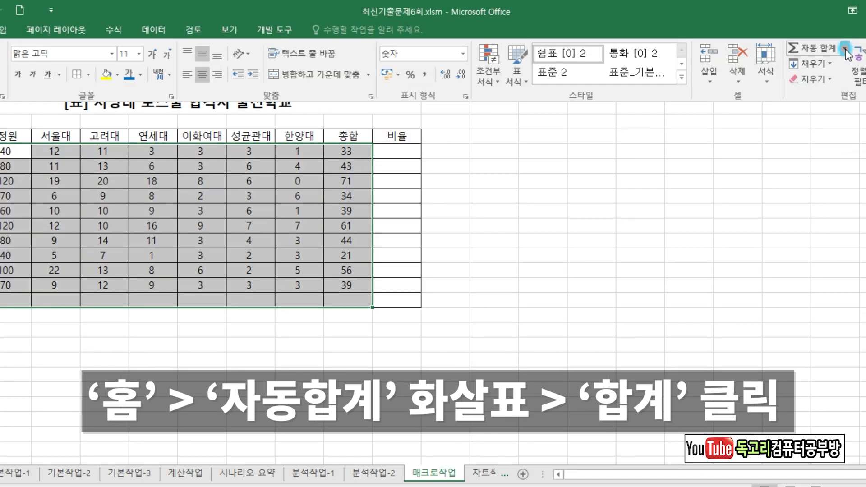
{"action": "left_click", "coordinate": [845, 50]}
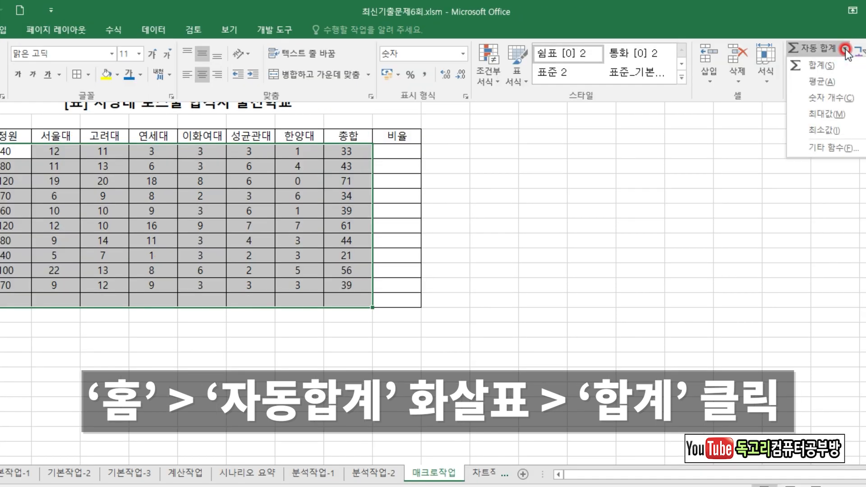
{"action": "left_click", "coordinate": [826, 66]}
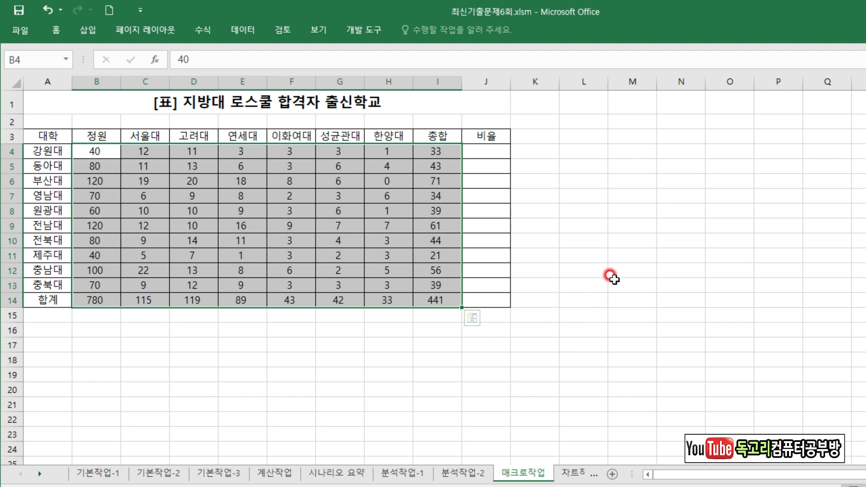
Deselect the table by selecting cell N10 and stop recording the 합계 macro.
{"action": "left_click", "coordinate": [697, 236]}
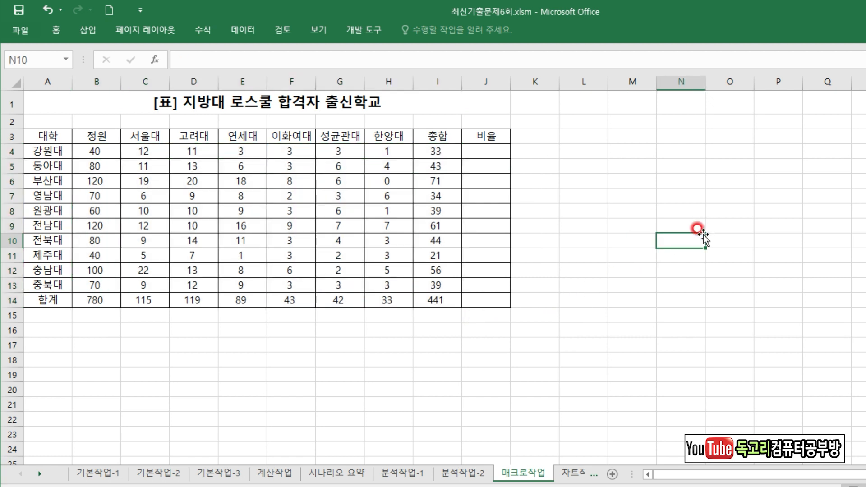
{"action": "left_click", "coordinate": [361, 31]}
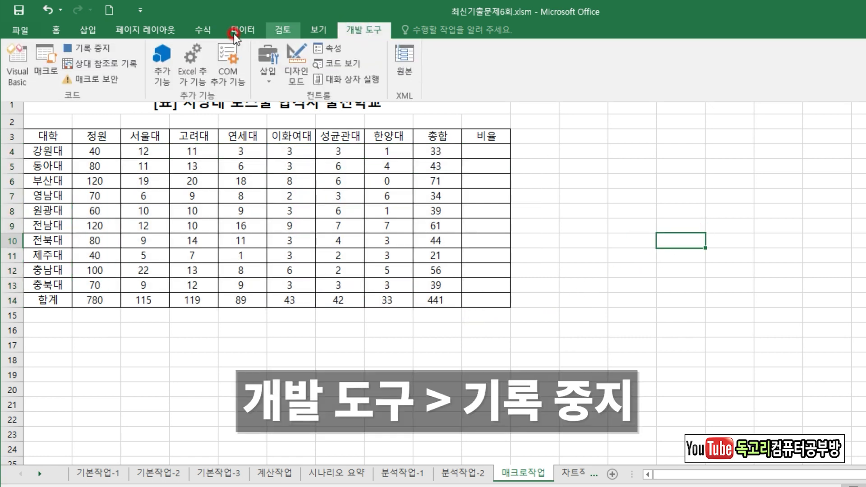
{"action": "left_click", "coordinate": [106, 48]}
Draw a rounded rectangle (모서리가 둥근 직사각형) snapped exactly to the cell area L4:M5 on the 매크로작업 sheet.
{"action": "left_click", "coordinate": [90, 30]}
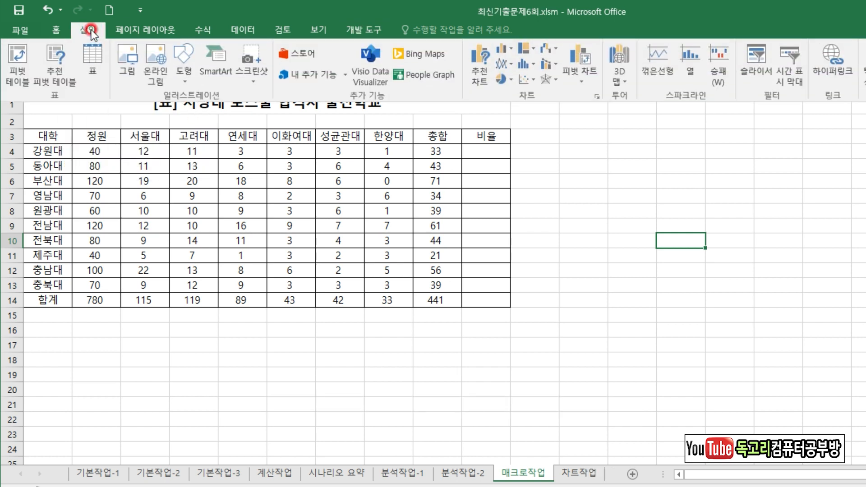
{"action": "left_click", "coordinate": [186, 77]}
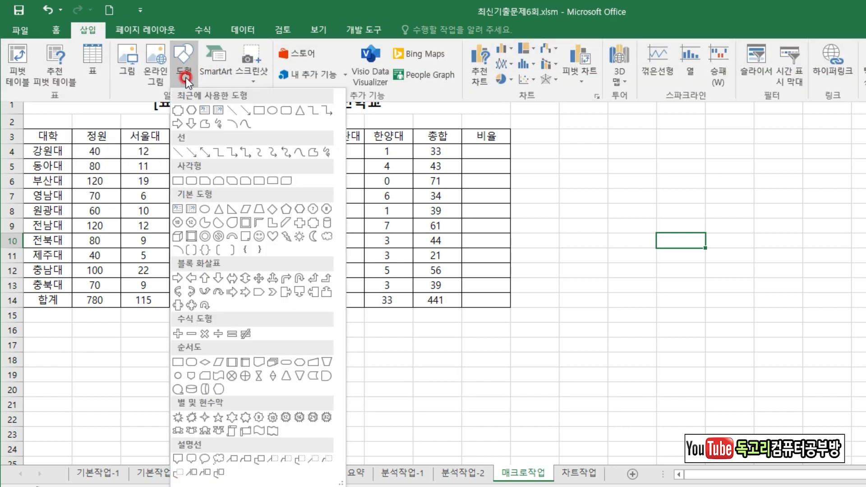
{"action": "left_click", "coordinate": [191, 182]}
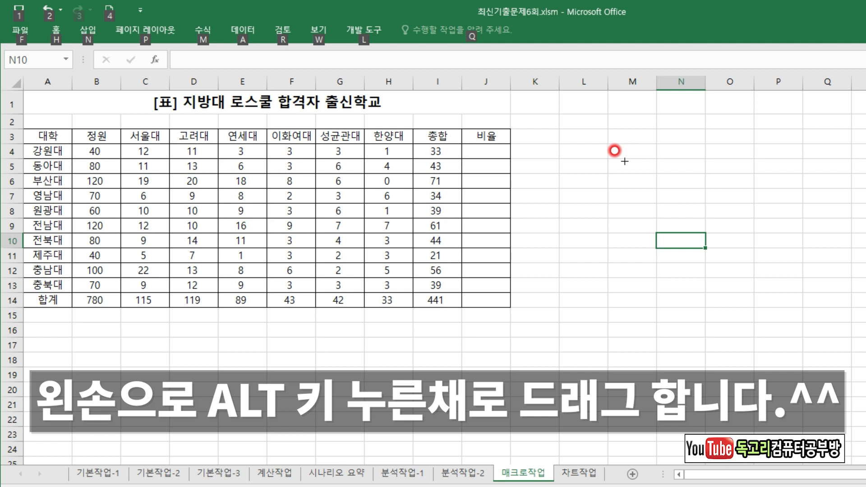
{"action": "key", "text": "alt"}
{"action": "left_click_drag", "start_coordinate": [559, 145], "coordinate": [639, 173]}
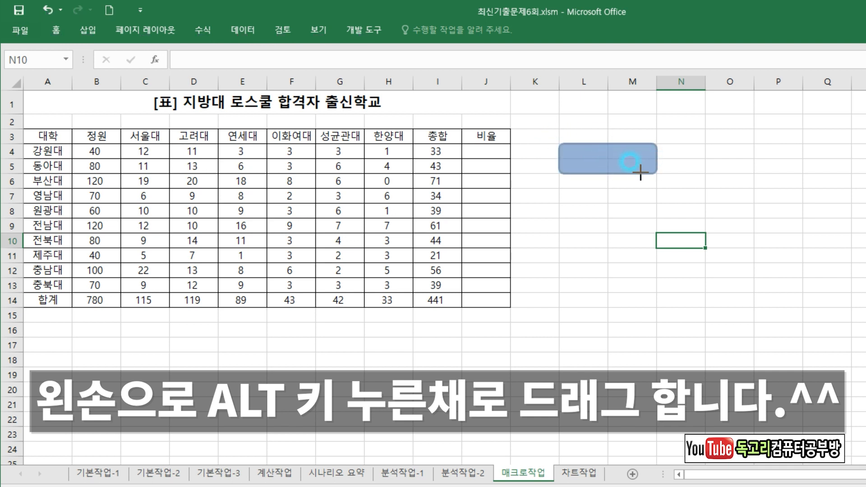
{"action": "left_click_drag", "start_coordinate": [639, 172], "coordinate": [640, 173]}
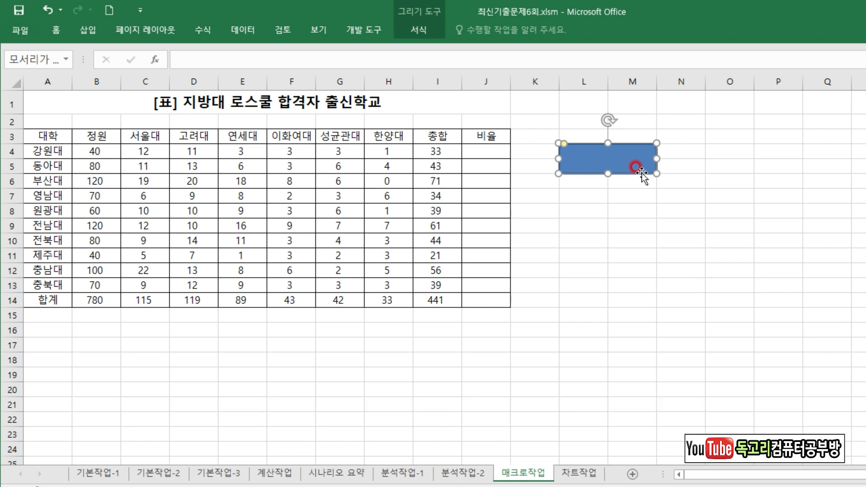
Label the rounded rectangle 합계 and centre its text horizontally and vertically.
{"action": "type", "text": "ㅎ"}
{"action": "type", "text": "계"}
{"action": "left_click", "coordinate": [56, 31]}
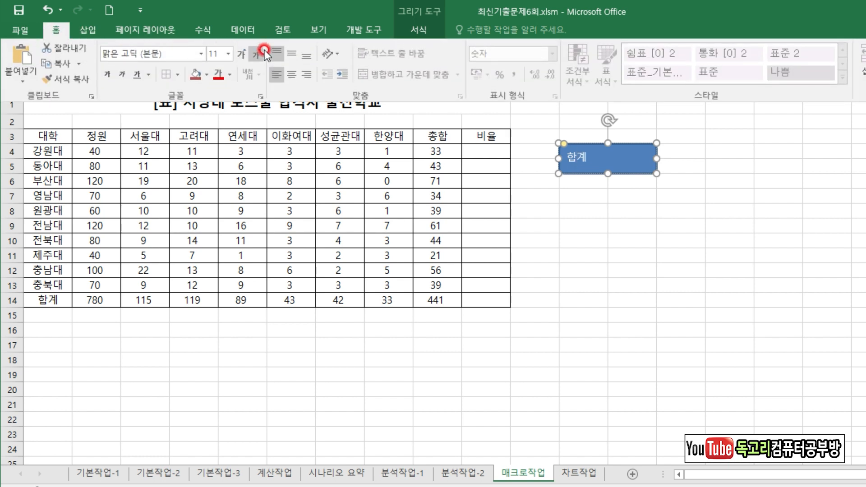
{"action": "left_click", "coordinate": [290, 74]}
Assign the 합계 macro to the rounded rectangle and deselect the shape.
{"action": "right_click", "coordinate": [634, 153]}
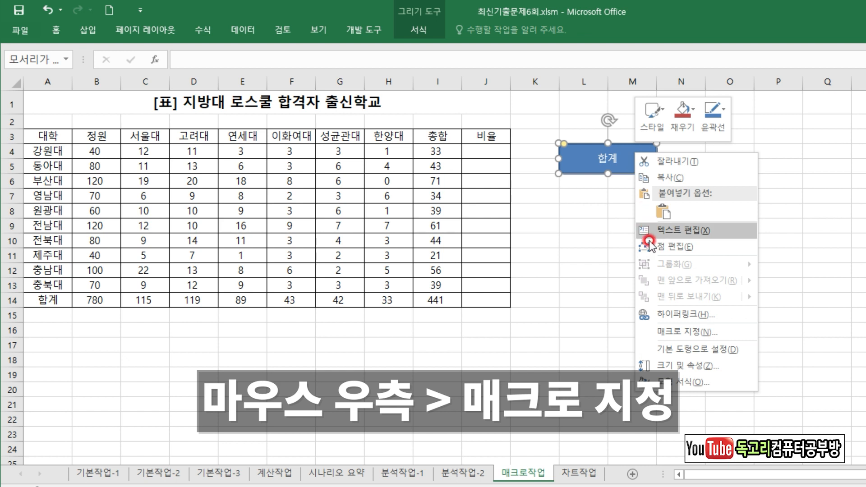
{"action": "left_click", "coordinate": [702, 333]}
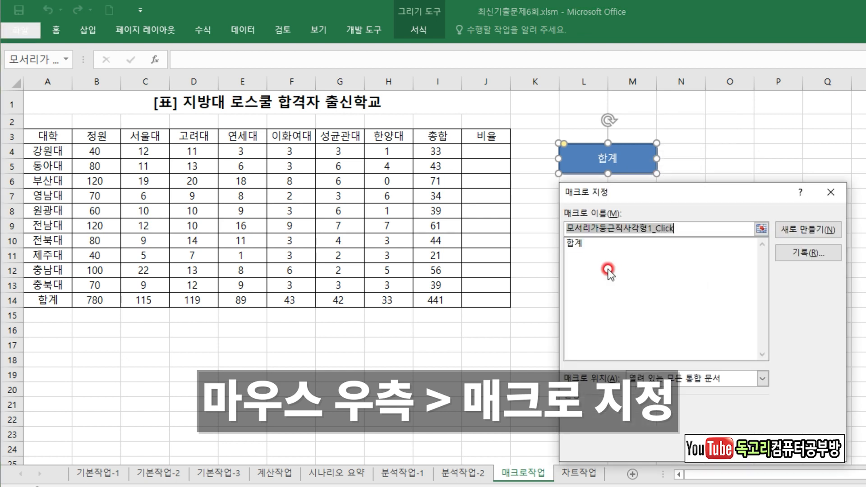
{"action": "left_click", "coordinate": [574, 244]}
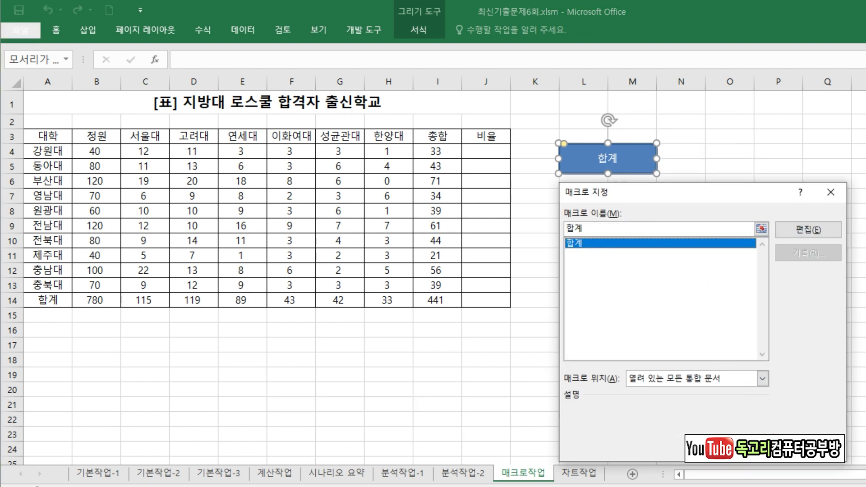
{"action": "left_click", "coordinate": [749, 446]}
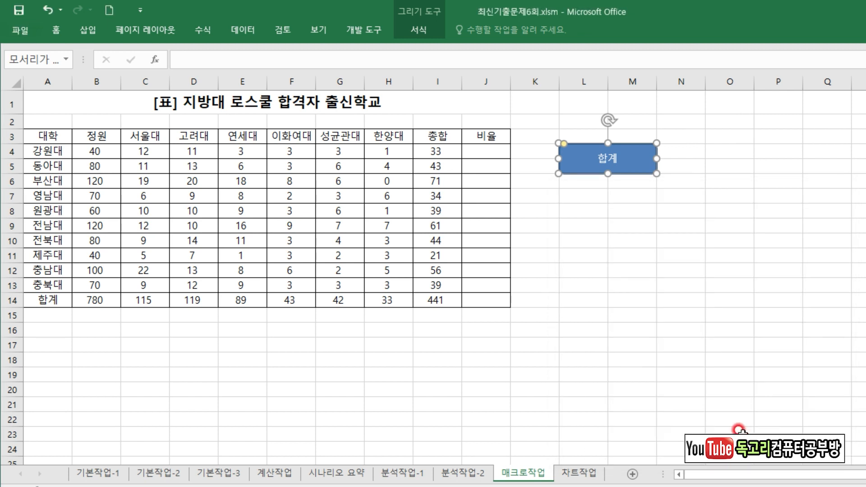
{"action": "left_click", "coordinate": [680, 269]}
Clear the range B14:I15 and run the 합계 macro from its shape to test it.
{"action": "left_click_drag", "start_coordinate": [98, 306], "coordinate": [430, 308]}
{"action": "key", "text": "Delete"}
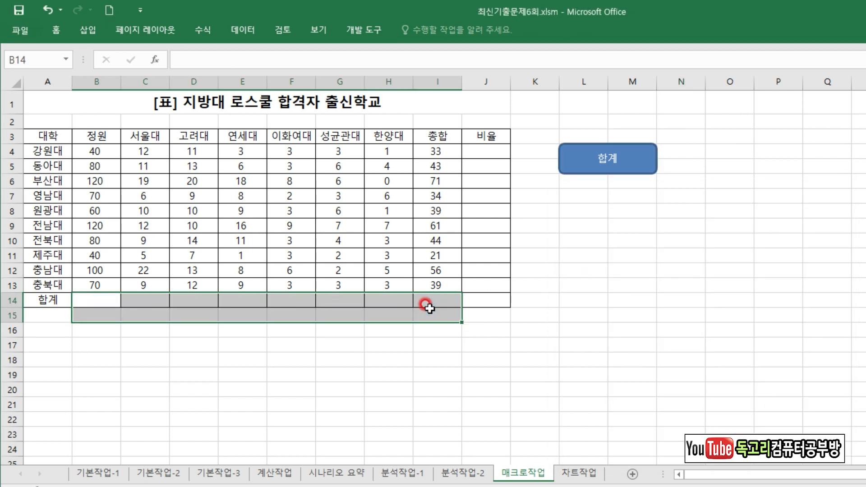
{"action": "left_click", "coordinate": [611, 283]}
{"action": "left_click", "coordinate": [626, 149]}
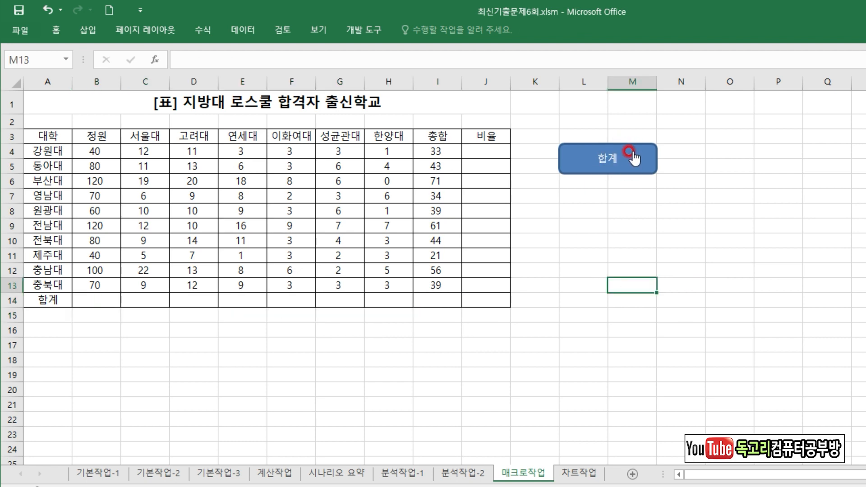
{"action": "left_click", "coordinate": [657, 270]}
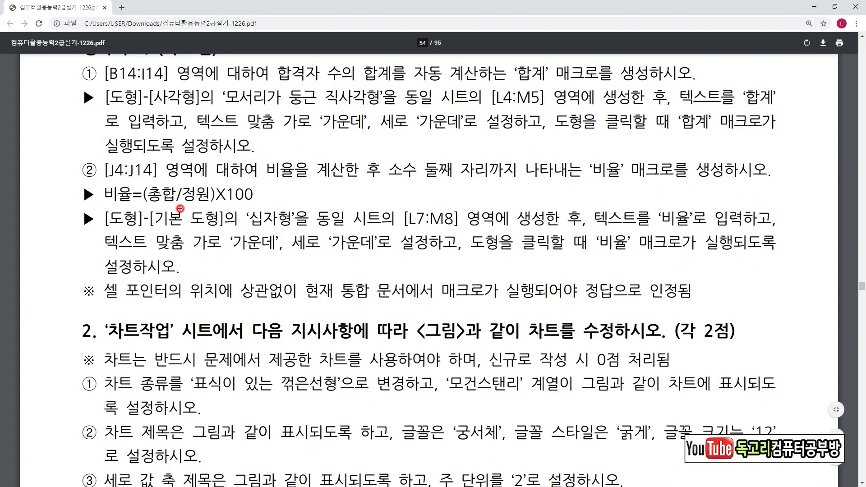
Switch to the exam PDF in the browser and read the 비율 macro task, covering its range, formula, decimal format and shape button requirements.
{"action": "left_click_drag", "start_coordinate": [105, 181], "coordinate": [156, 180]}
{"action": "left_click_drag", "start_coordinate": [281, 184], "coordinate": [316, 180]}
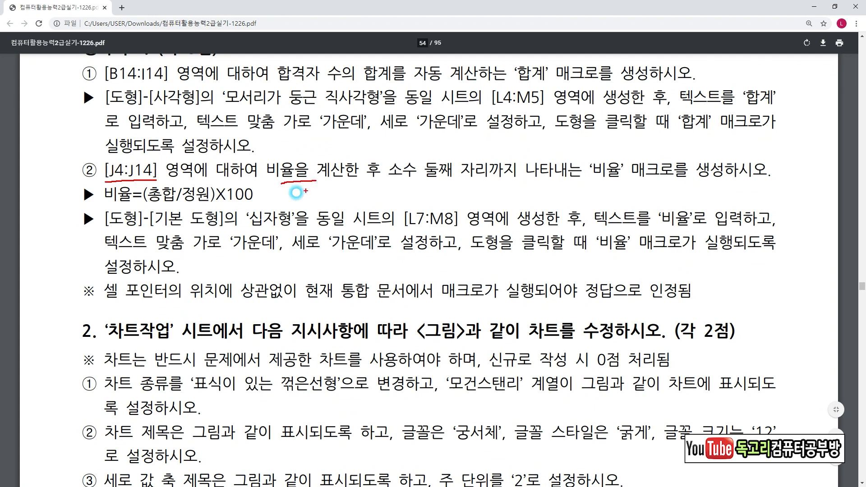
{"action": "left_click_drag", "start_coordinate": [376, 187], "coordinate": [465, 185]}
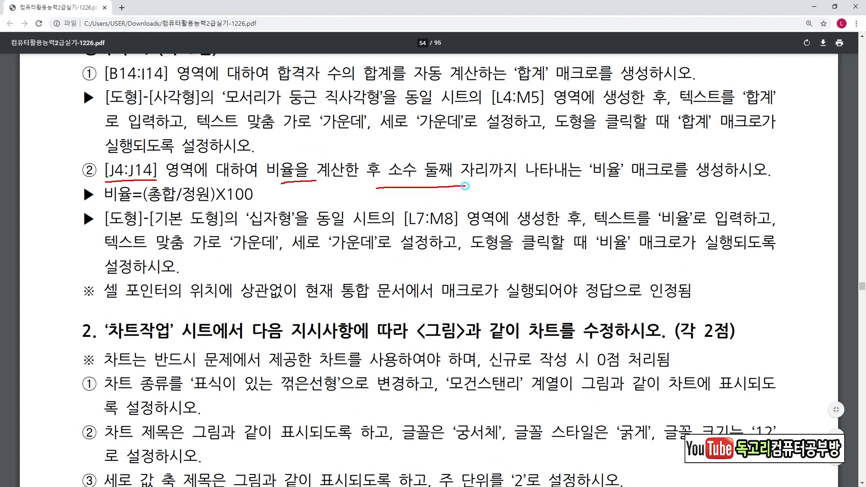
{"action": "mouse_move", "coordinate": [618, 181]}
{"action": "left_mouse_down"}
{"action": "mouse_move", "coordinate": [631, 168]}
{"action": "mouse_move", "coordinate": [618, 185]}
{"action": "left_mouse_up"}
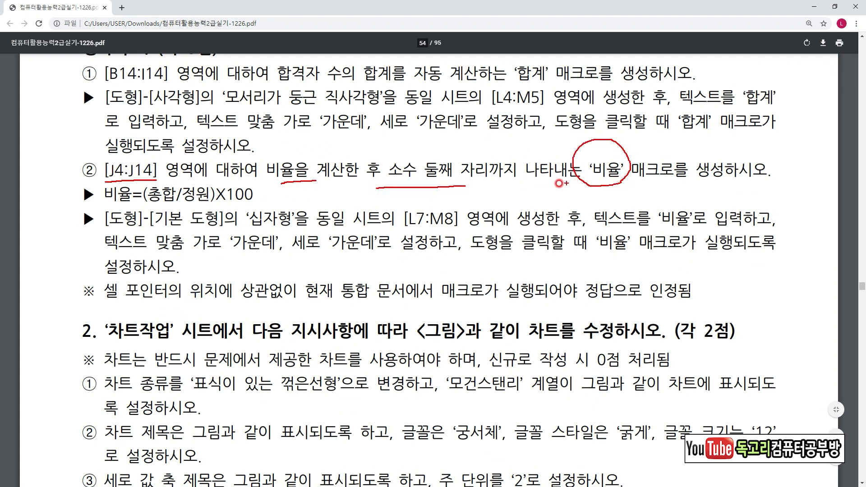
{"action": "left_click_drag", "start_coordinate": [105, 203], "coordinate": [277, 202]}
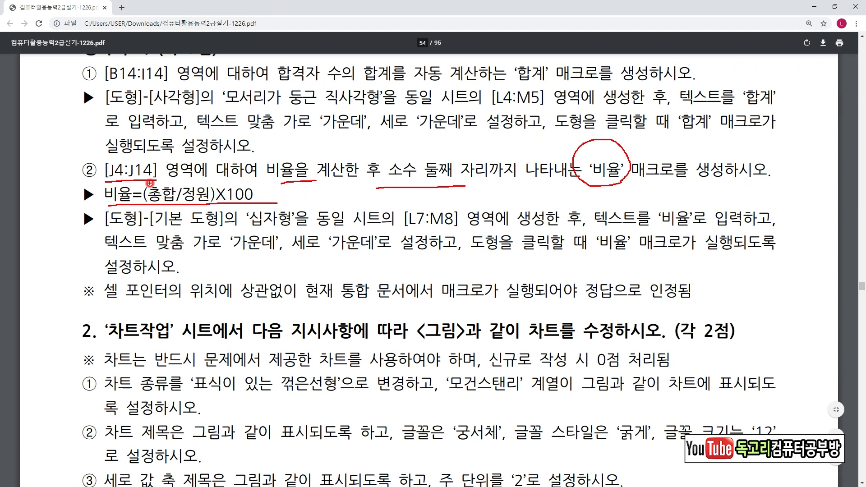
{"action": "left_click_drag", "start_coordinate": [142, 206], "coordinate": [258, 207]}
{"action": "mouse_move", "coordinate": [122, 226]}
{"action": "left_mouse_down"}
{"action": "mouse_move", "coordinate": [222, 216]}
{"action": "mouse_move", "coordinate": [311, 231]}
{"action": "left_mouse_up"}
{"action": "mouse_move", "coordinate": [446, 233]}
{"action": "left_mouse_down"}
{"action": "mouse_move", "coordinate": [417, 239]}
{"action": "mouse_move", "coordinate": [455, 199]}
{"action": "mouse_move", "coordinate": [445, 230]}
{"action": "left_mouse_up"}
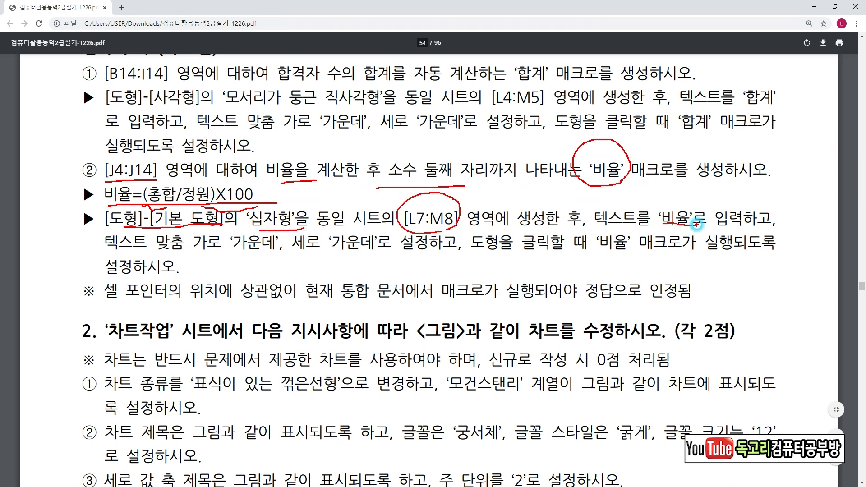
{"action": "left_click_drag", "start_coordinate": [221, 254], "coordinate": [337, 249]}
{"action": "left_click_drag", "start_coordinate": [496, 259], "coordinate": [577, 254]}
{"action": "mouse_move", "coordinate": [649, 261]}
{"action": "left_mouse_down"}
{"action": "mouse_move", "coordinate": [586, 248]}
{"action": "mouse_move", "coordinate": [780, 260]}
{"action": "left_mouse_up"}
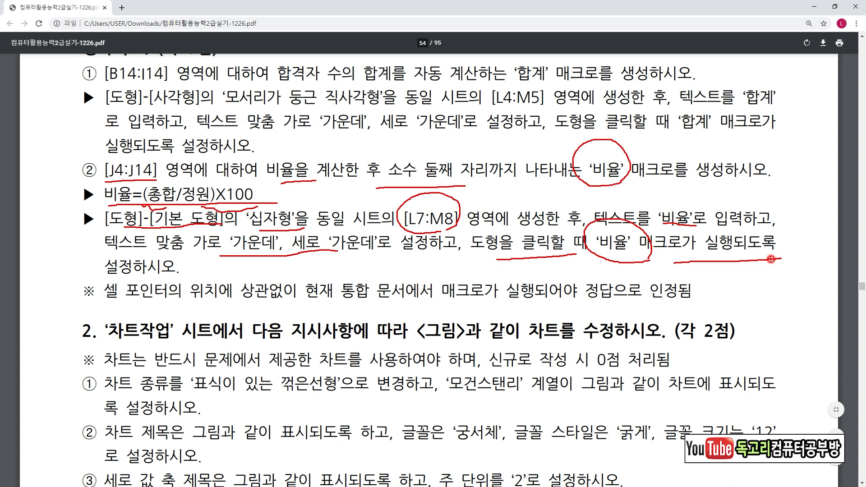
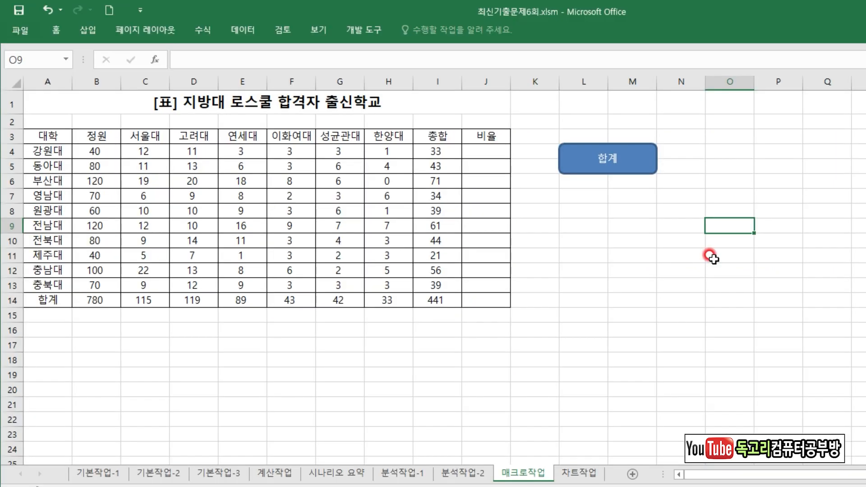
Start recording a new macro named 비율, stored in the current workbook.
{"action": "left_click", "coordinate": [765, 194]}
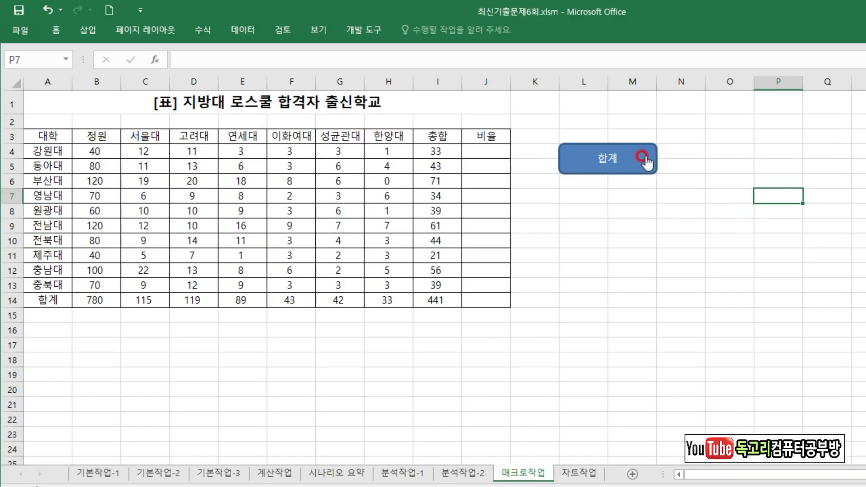
{"action": "left_click", "coordinate": [360, 30]}
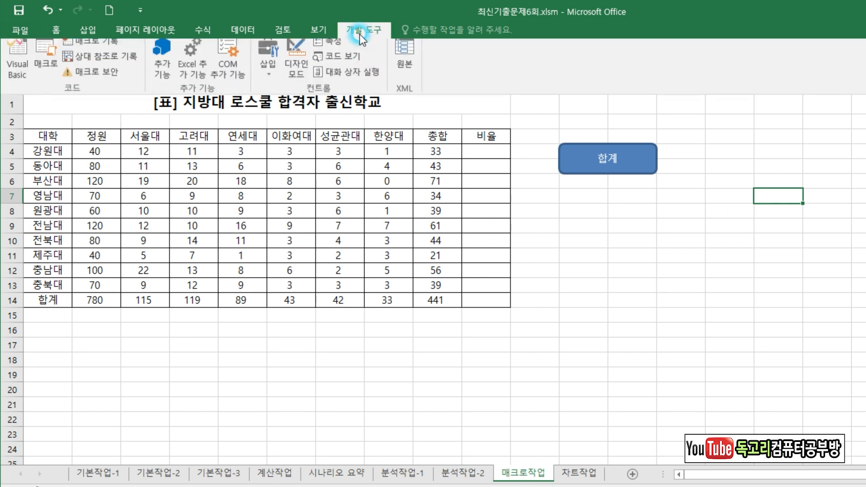
{"action": "left_click", "coordinate": [88, 44]}
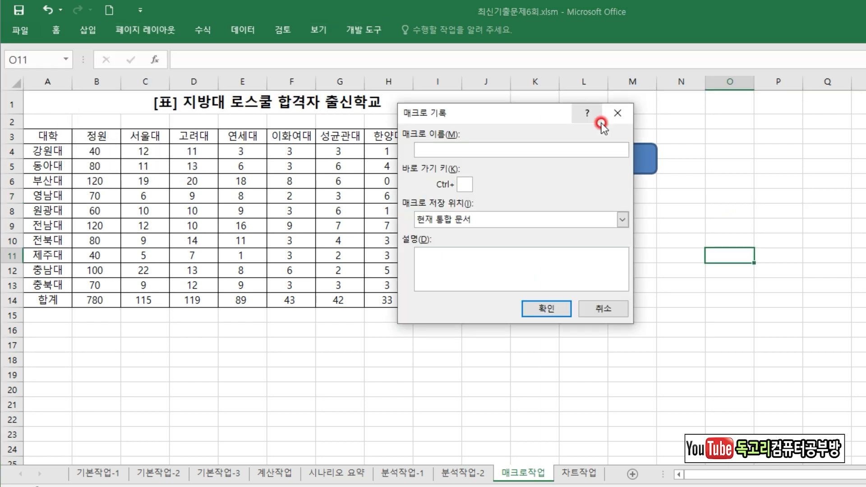
{"action": "type", "text": "ㅂㅣ율"}
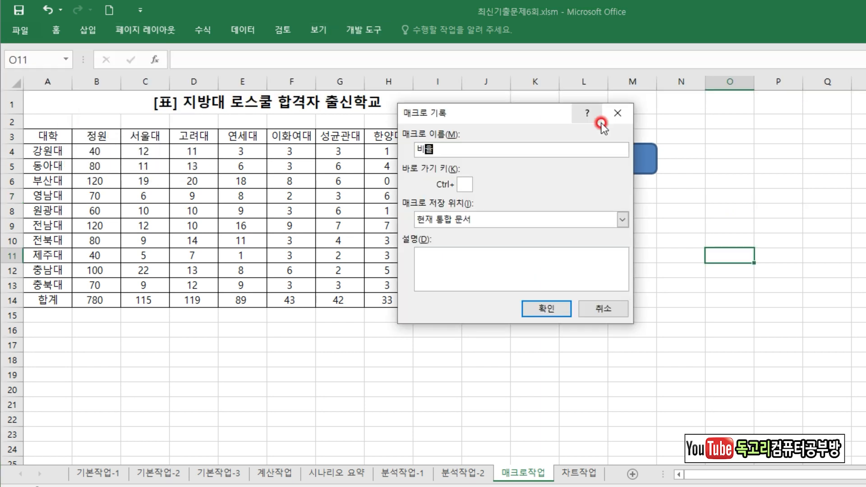
{"action": "left_click", "coordinate": [558, 308]}
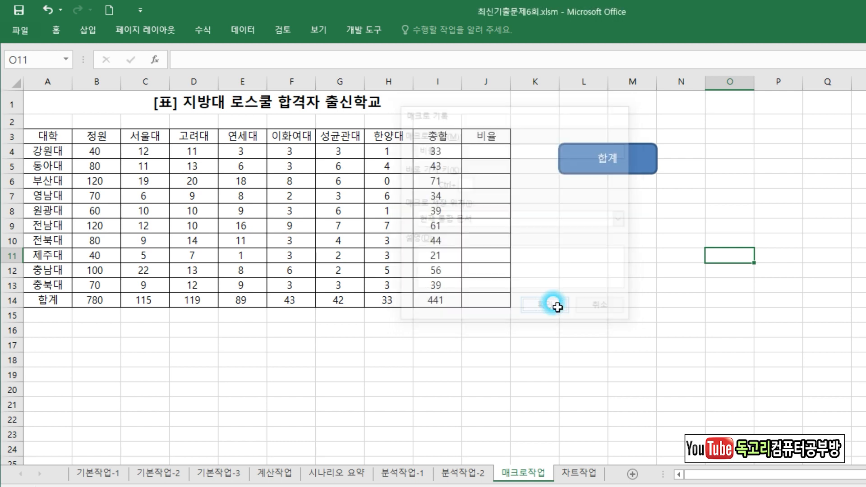
Enter the formula =(I4/B4)*100 in cell J4 of the 비율 column.
{"action": "left_click", "coordinate": [492, 153]}
{"action": "type", "text": "=("}
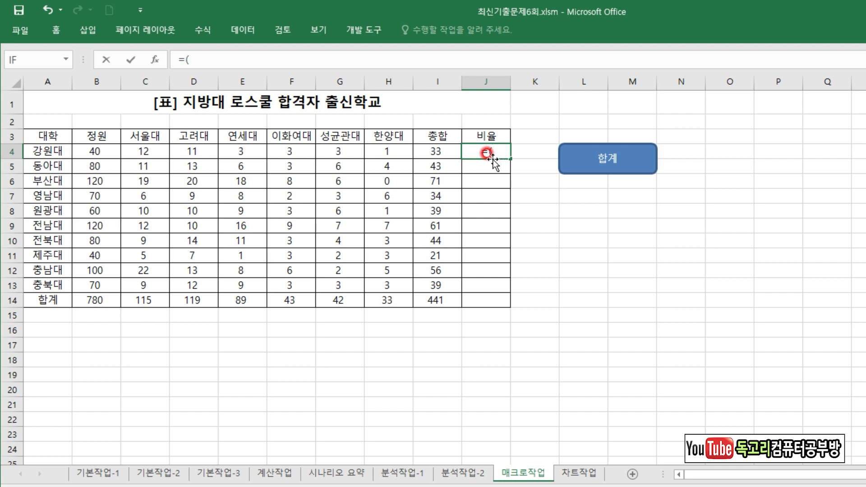
{"action": "left_click", "coordinate": [440, 152]}
{"action": "type", "text": "/"}
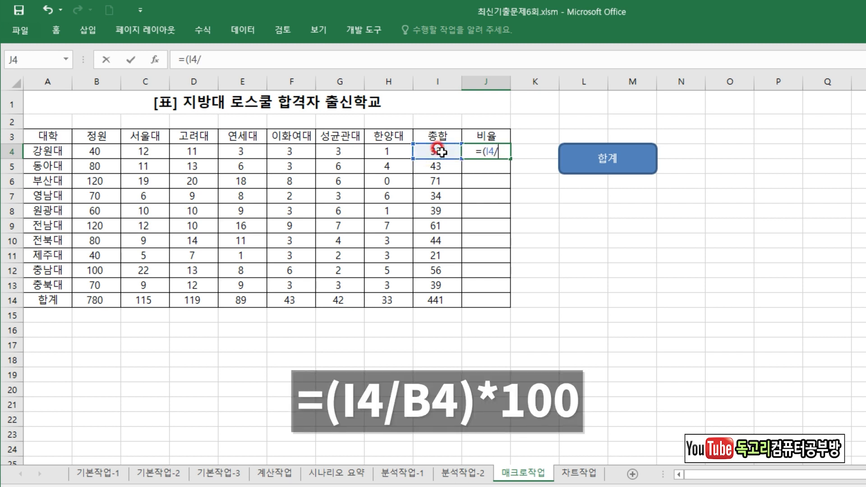
{"action": "left_click", "coordinate": [88, 149]}
{"action": "type", "text": ")*"}
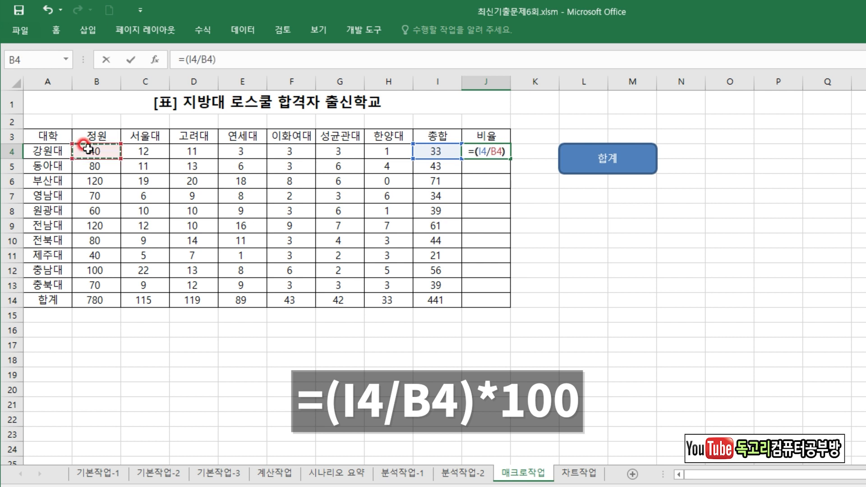
{"action": "type", "text": "100"}
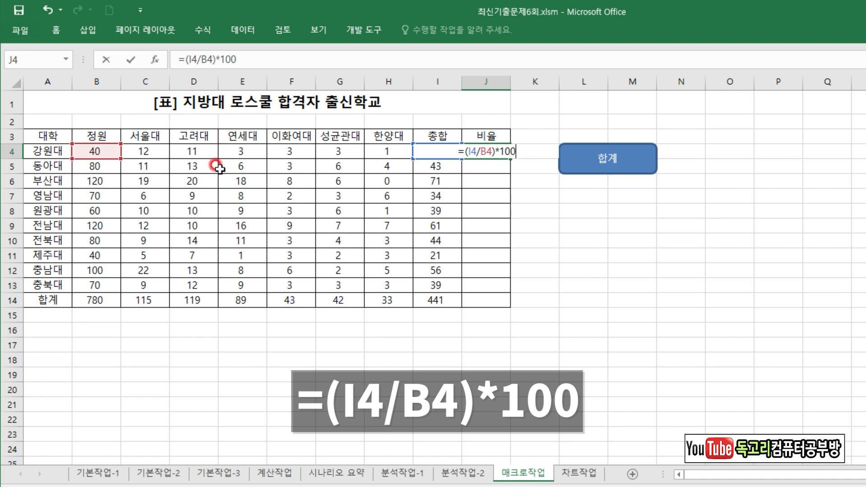
{"action": "key", "text": "Return"}
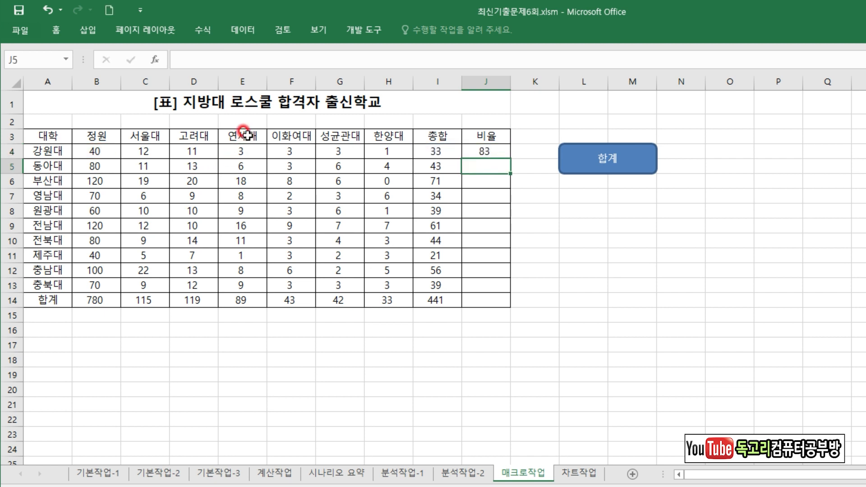
Format the ratio in J4 to show two decimal places.
{"action": "left_click", "coordinate": [59, 29]}
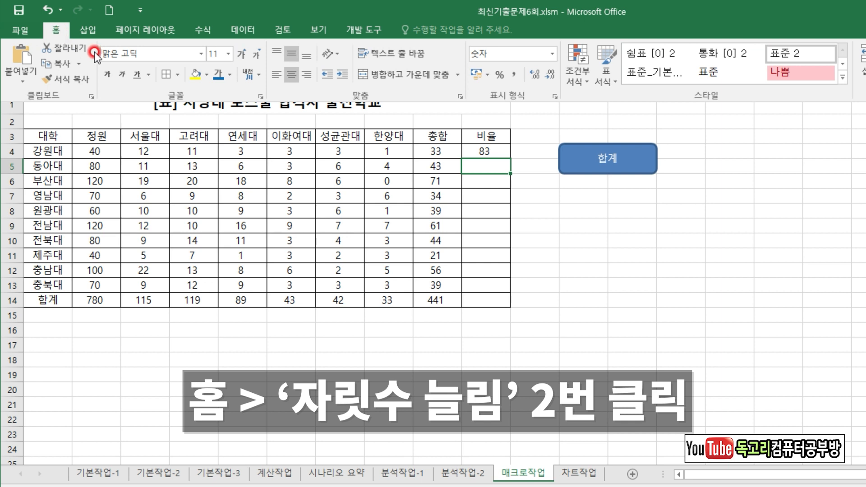
{"action": "key", "text": "Up"}
{"action": "left_click", "coordinate": [533, 75]}
{"action": "left_click", "coordinate": [534, 75]}
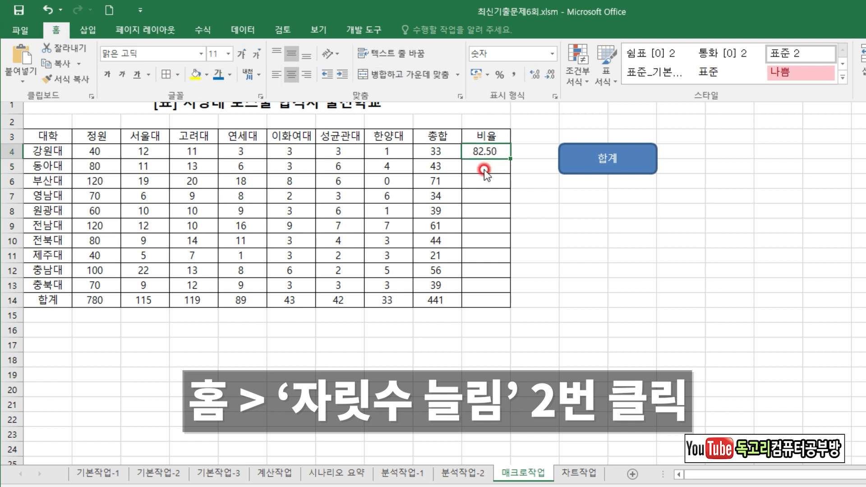
Fill the J4 formula down through J14, deselect the range and stop recording the macro.
{"action": "left_click", "coordinate": [510, 157]}
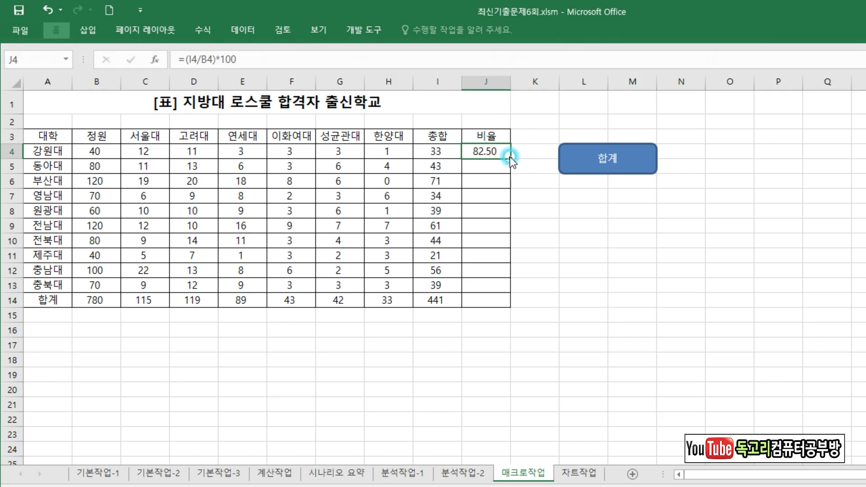
{"action": "left_click_drag", "start_coordinate": [510, 158], "coordinate": [525, 304]}
{"action": "left_click", "coordinate": [709, 252]}
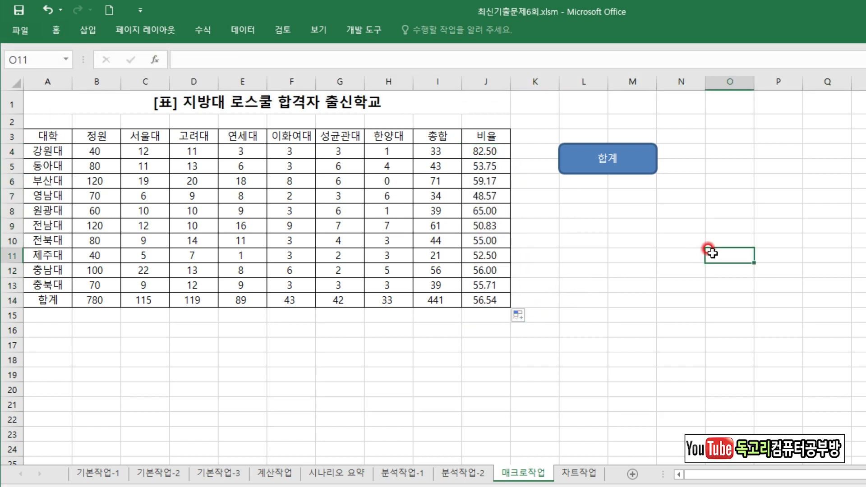
{"action": "left_click", "coordinate": [348, 28]}
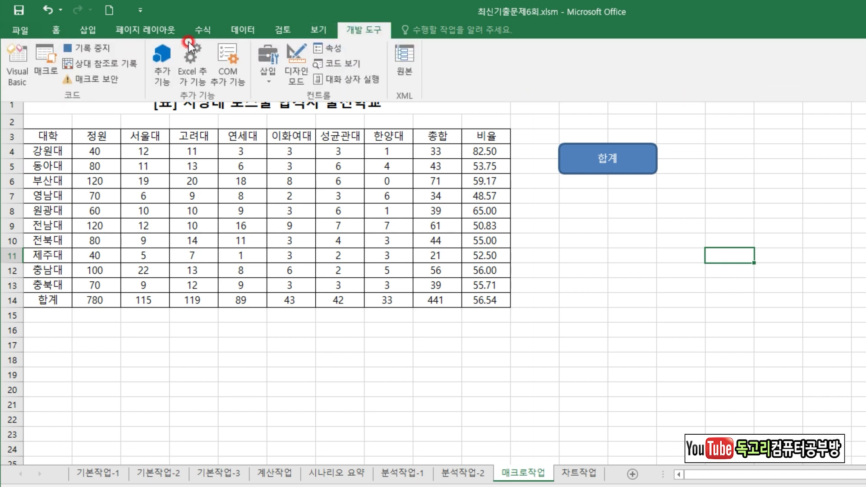
{"action": "left_click", "coordinate": [77, 47]}
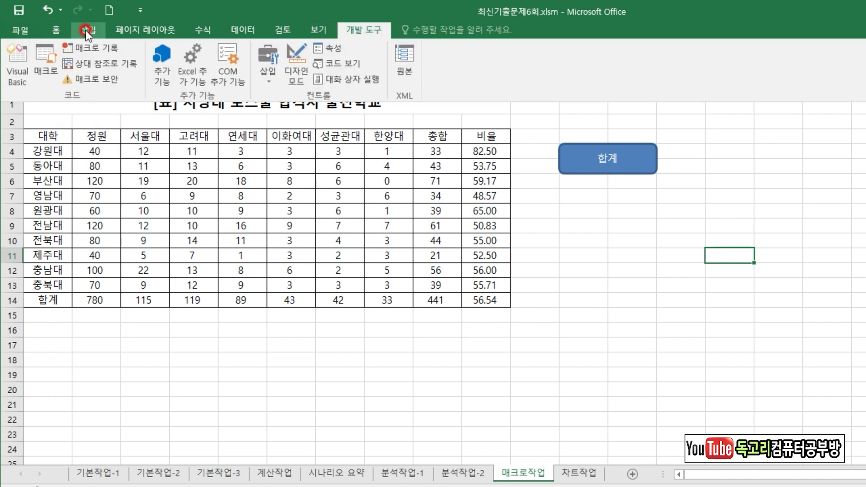
Draw a cross (십자형) basic shape snapped to the cell range L7:M8.
{"action": "left_click", "coordinate": [86, 30]}
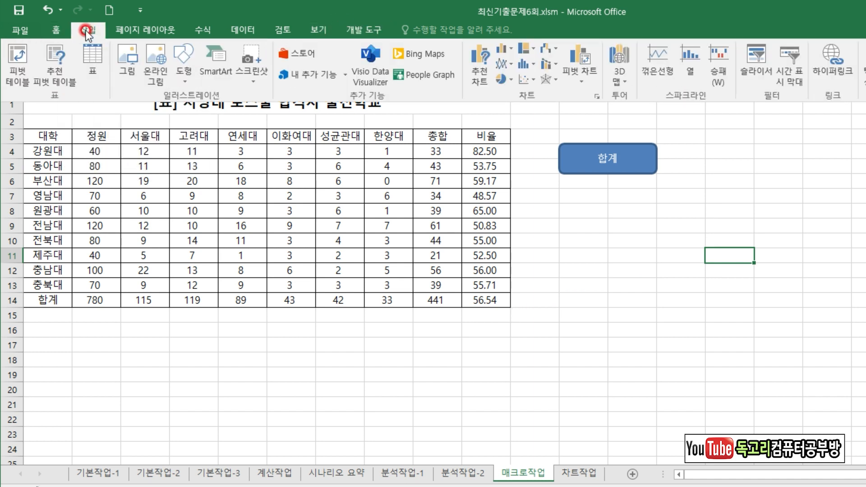
{"action": "left_click", "coordinate": [183, 63]}
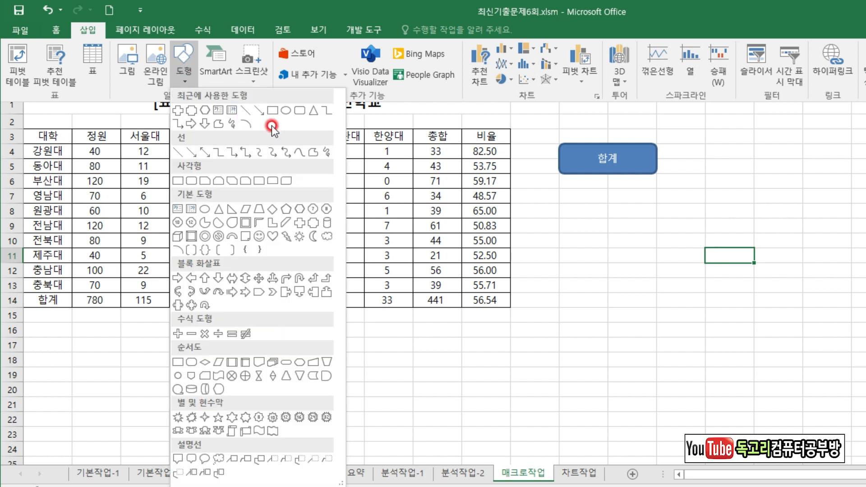
{"action": "left_click", "coordinate": [300, 223]}
{"action": "key", "text": "alt"}
{"action": "left_click_drag", "start_coordinate": [560, 189], "coordinate": [656, 219]}
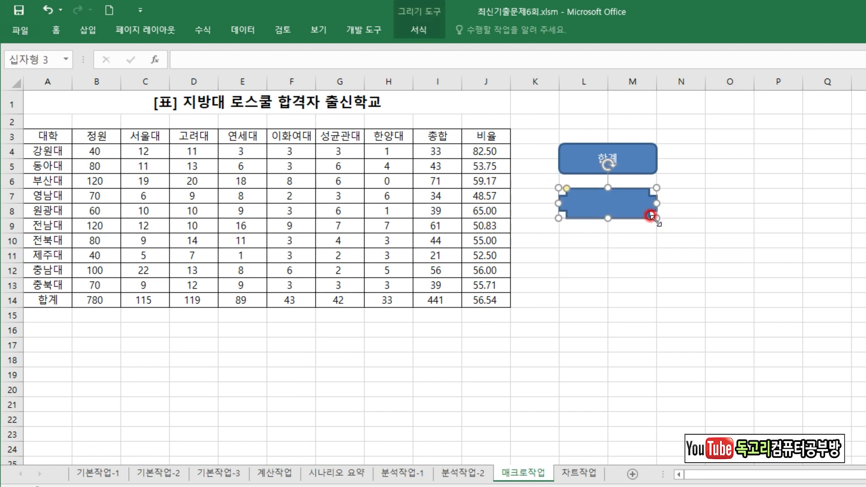
Label the cross shape 비율 and centre its text horizontally and vertically.
{"action": "type", "text": "비유"}
{"action": "left_click", "coordinate": [64, 36]}
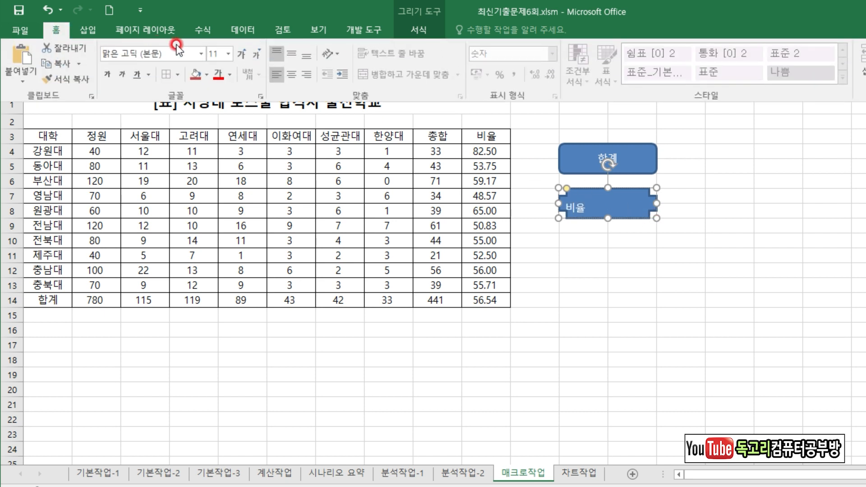
{"action": "left_click", "coordinate": [297, 75]}
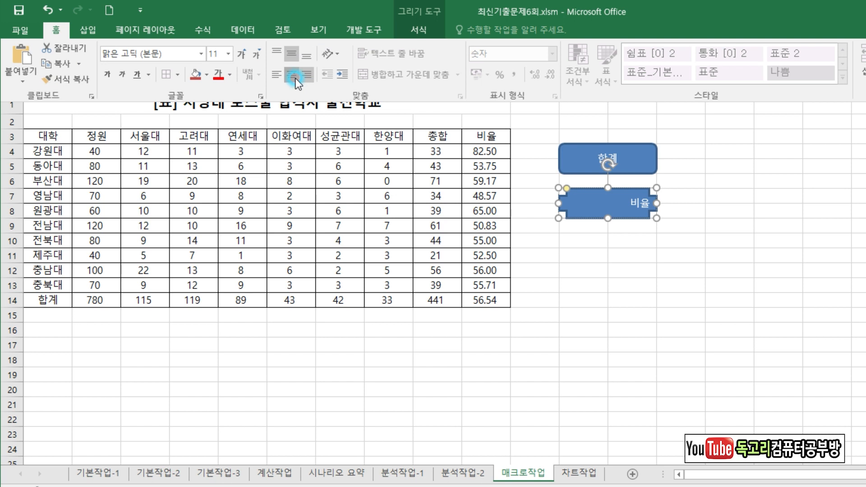
Assign the 비율 macro to the cross shape and deselect the shape.
{"action": "right_click", "coordinate": [620, 193]}
{"action": "right_click", "coordinate": [639, 195]}
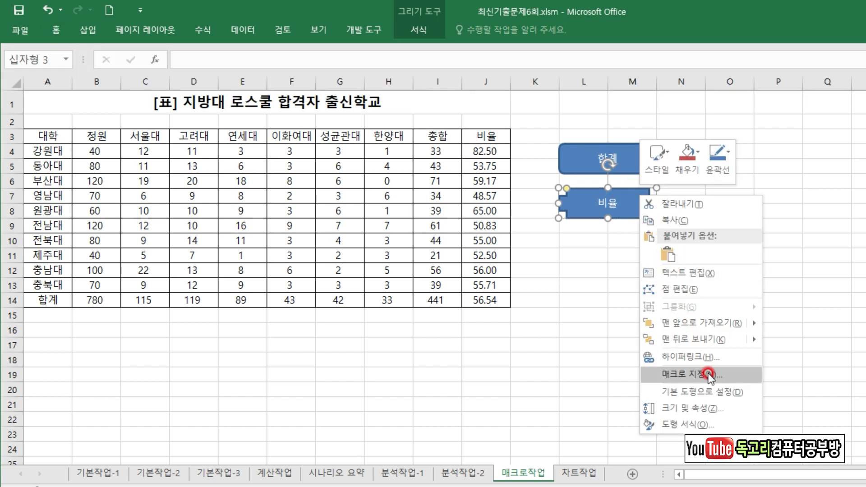
{"action": "left_click", "coordinate": [709, 375]}
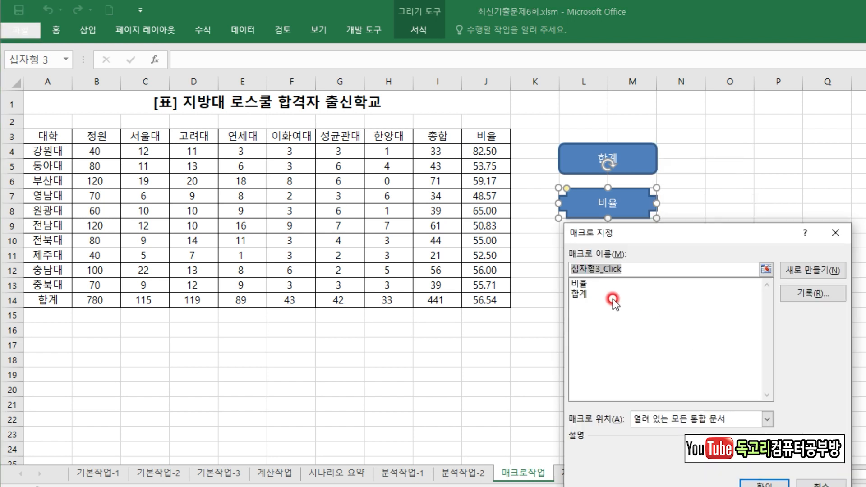
{"action": "left_click", "coordinate": [589, 284]}
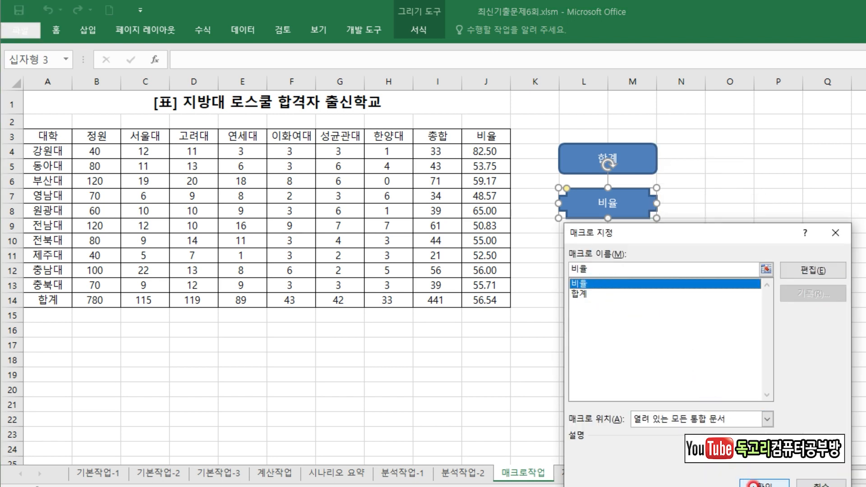
{"action": "left_click", "coordinate": [763, 483]}
{"action": "left_click", "coordinate": [577, 226]}
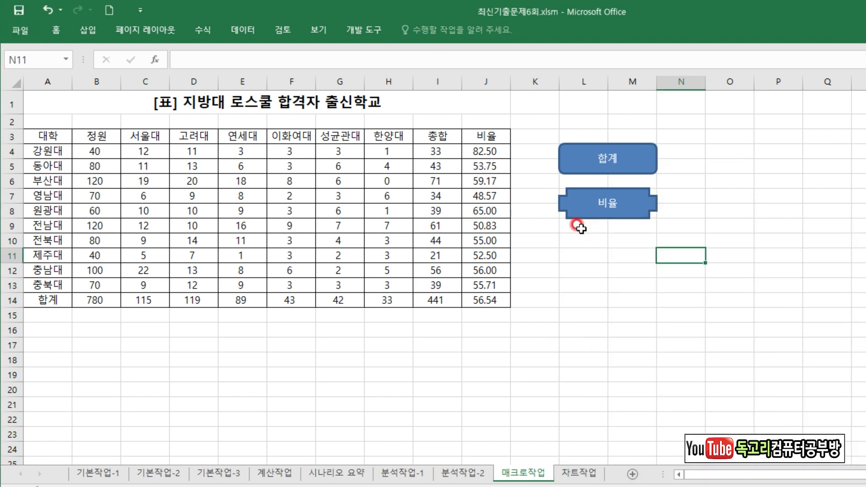
Clear the range J4:J14 and run the 비율 macro from its cross shape to test it.
{"action": "left_click_drag", "start_coordinate": [495, 152], "coordinate": [496, 308]}
{"action": "key", "text": "Delete"}
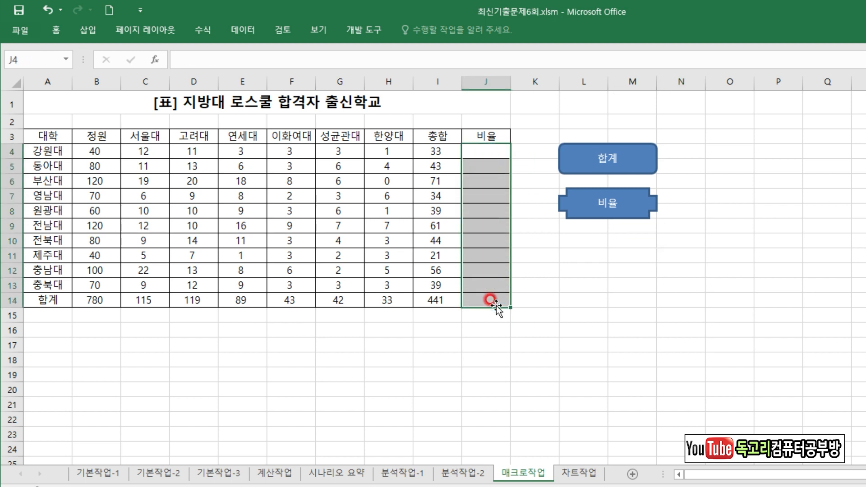
{"action": "left_click", "coordinate": [631, 270]}
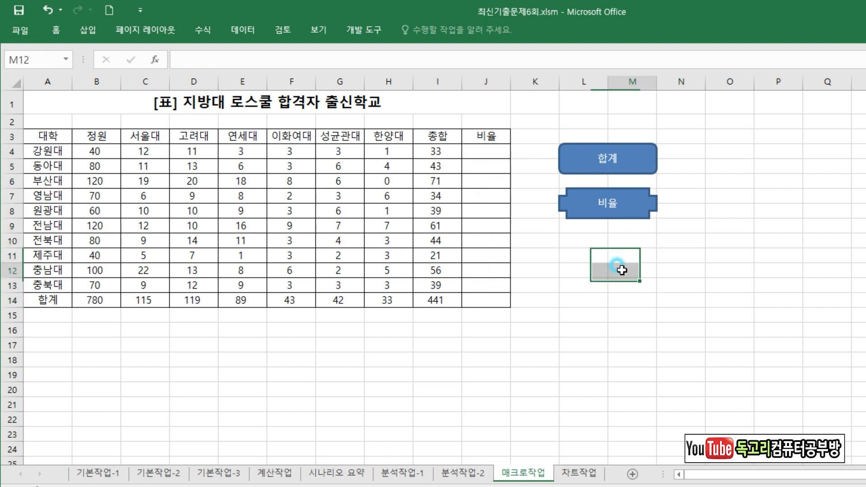
{"action": "left_click", "coordinate": [621, 211]}
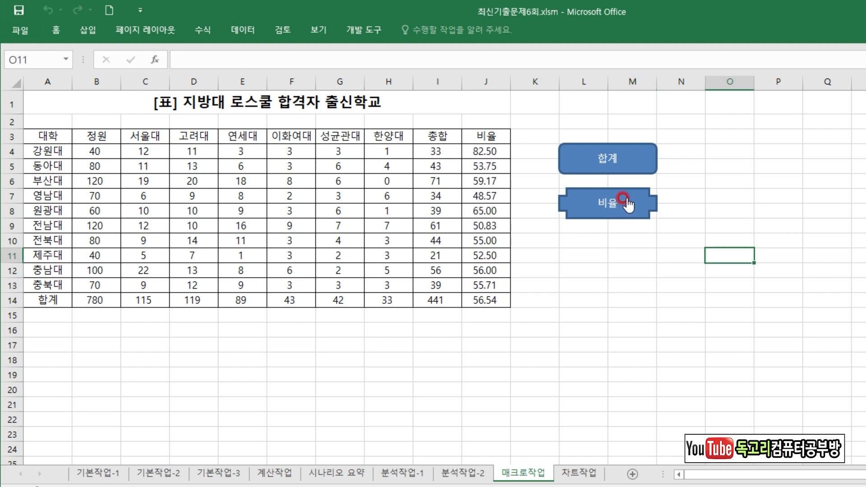
{"action": "left_click", "coordinate": [716, 209]}
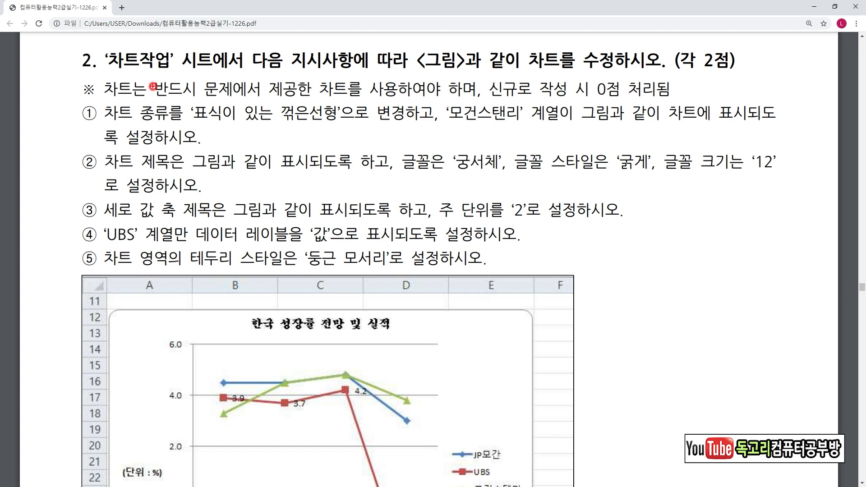
Switch to the exam PDF in the browser and read the 차트작업 task, covering chart type, added series, titles, axis unit, data labels and border style.
{"action": "left_click_drag", "start_coordinate": [130, 125], "coordinate": [317, 122]}
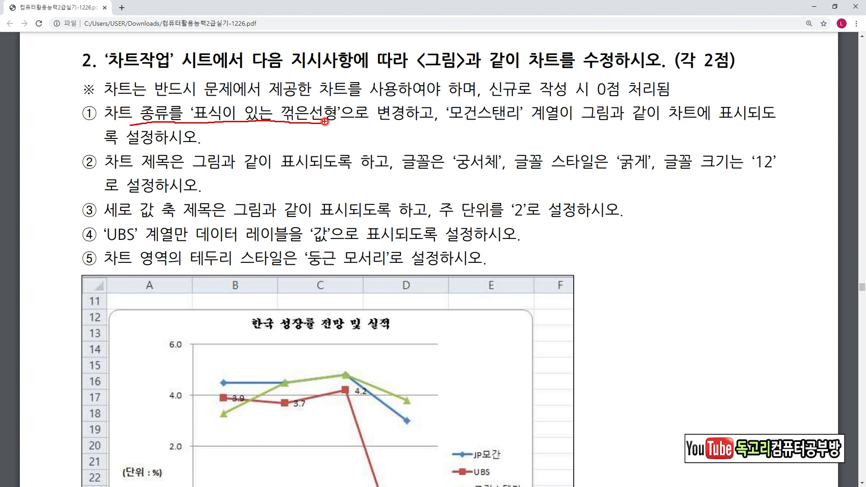
{"action": "left_click_drag", "start_coordinate": [456, 128], "coordinate": [577, 128]}
{"action": "left_click_drag", "start_coordinate": [632, 132], "coordinate": [728, 134]}
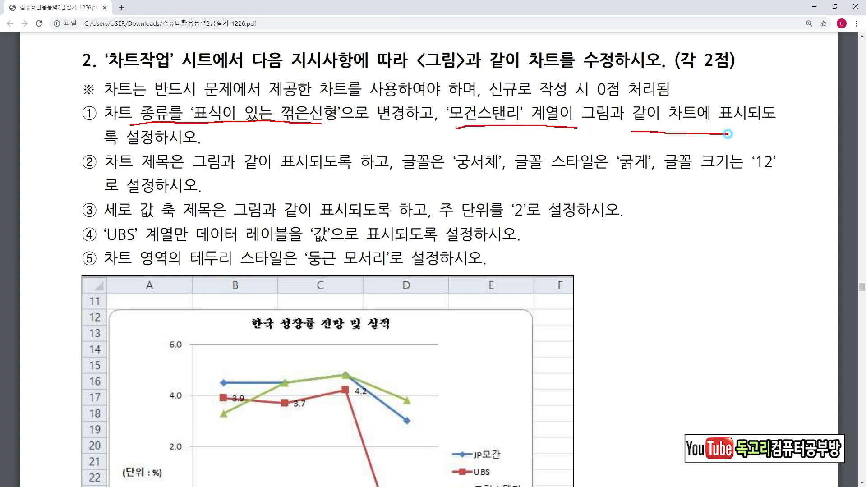
{"action": "mouse_move", "coordinate": [185, 169]}
{"action": "left_mouse_down"}
{"action": "mouse_move", "coordinate": [176, 137]}
{"action": "mouse_move", "coordinate": [194, 181]}
{"action": "left_mouse_up"}
{"action": "mouse_move", "coordinate": [243, 312]}
{"action": "left_mouse_down"}
{"action": "mouse_move", "coordinate": [291, 352]}
{"action": "mouse_move", "coordinate": [345, 284]}
{"action": "mouse_move", "coordinate": [248, 305]}
{"action": "left_mouse_up"}
{"action": "left_click_drag", "start_coordinate": [463, 176], "coordinate": [504, 176]}
{"action": "left_click_drag", "start_coordinate": [612, 179], "coordinate": [651, 180]}
{"action": "left_click_drag", "start_coordinate": [735, 185], "coordinate": [791, 183]}
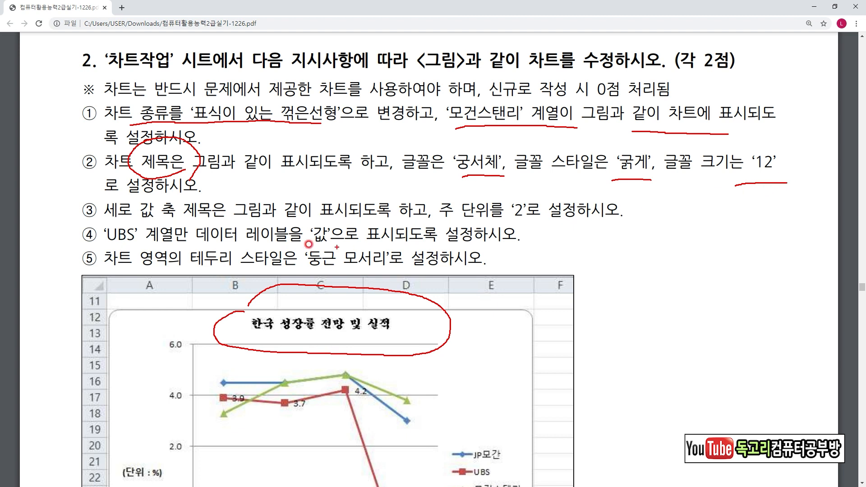
{"action": "left_click_drag", "start_coordinate": [83, 221], "coordinate": [212, 220]}
{"action": "mouse_move", "coordinate": [169, 471]}
{"action": "left_mouse_down"}
{"action": "mouse_move", "coordinate": [103, 429]}
{"action": "mouse_move", "coordinate": [166, 474]}
{"action": "left_mouse_up"}
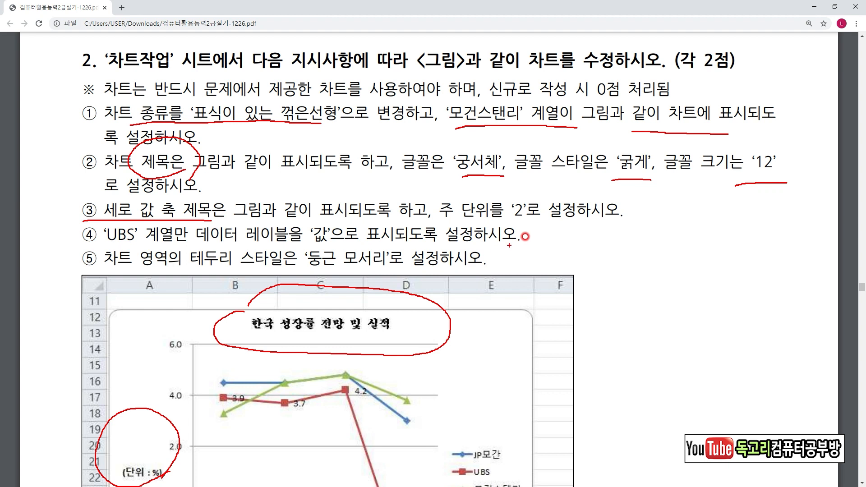
{"action": "key", "text": "e"}
{"action": "mouse_move", "coordinate": [431, 221]}
{"action": "left_mouse_down"}
{"action": "mouse_move", "coordinate": [532, 229]}
{"action": "mouse_move", "coordinate": [624, 210]}
{"action": "mouse_move", "coordinate": [435, 205]}
{"action": "left_mouse_up"}
{"action": "left_click_drag", "start_coordinate": [93, 247], "coordinate": [335, 244]}
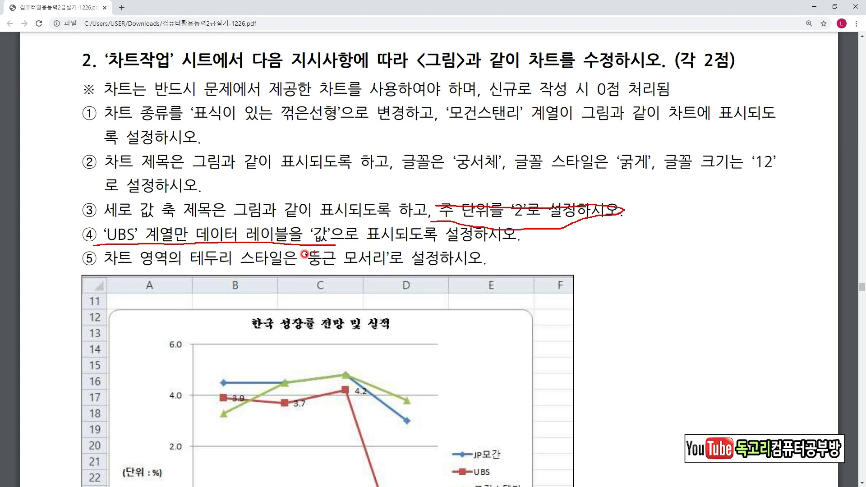
{"action": "left_click_drag", "start_coordinate": [110, 266], "coordinate": [384, 264]}
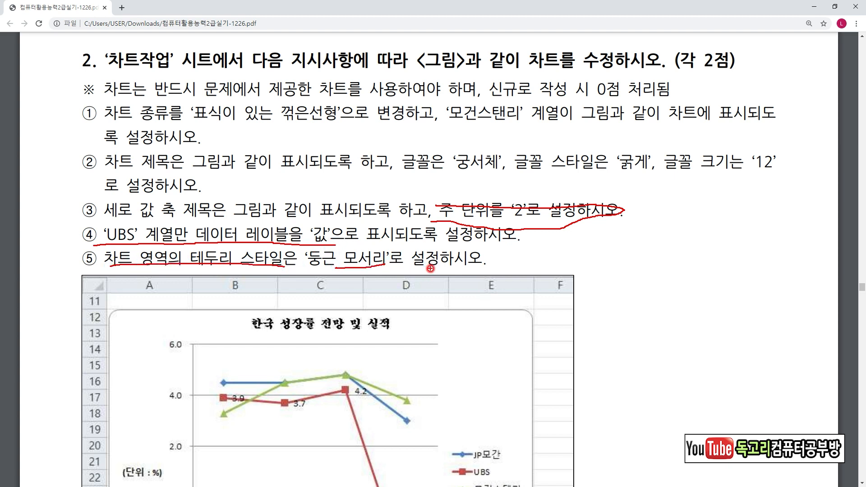
{"action": "right_click", "coordinate": [330, 441]}
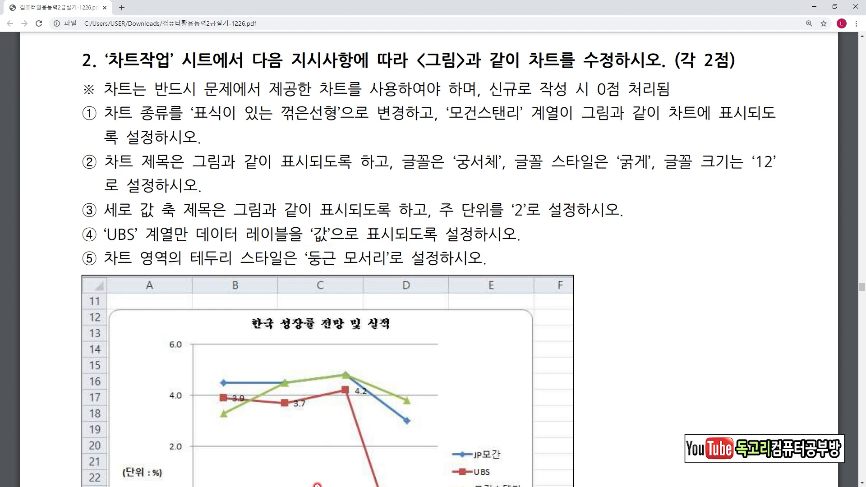
Switch back to the Excel workbook and change the column chart on the 차트작업 sheet to 표식이 있는 꺾은선형 (line with markers).
{"action": "left_click", "coordinate": [317, 486]}
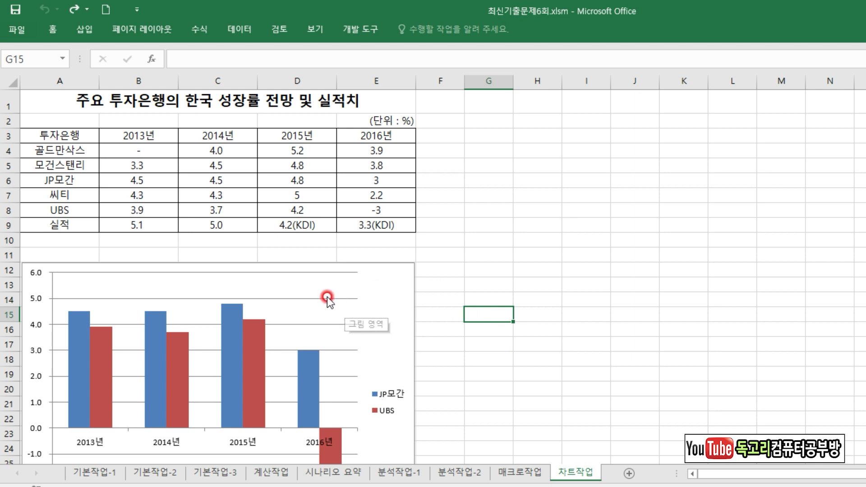
{"action": "left_click", "coordinate": [378, 282]}
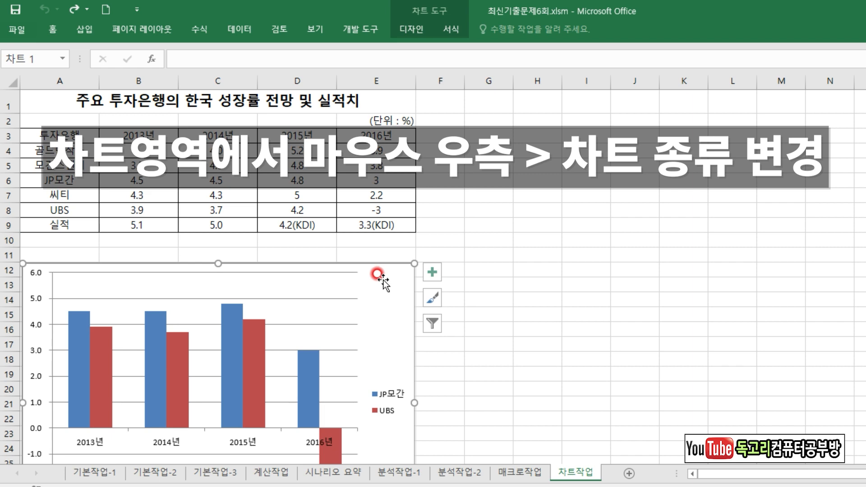
{"action": "right_click", "coordinate": [382, 278]}
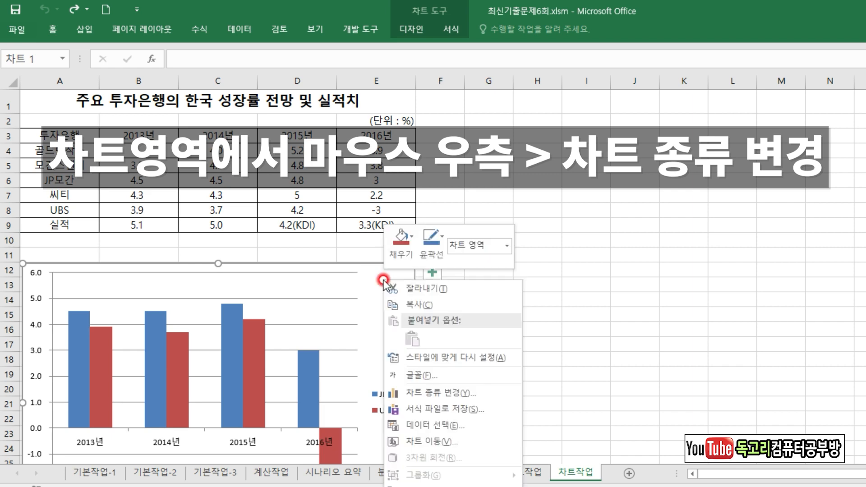
{"action": "left_click", "coordinate": [428, 397]}
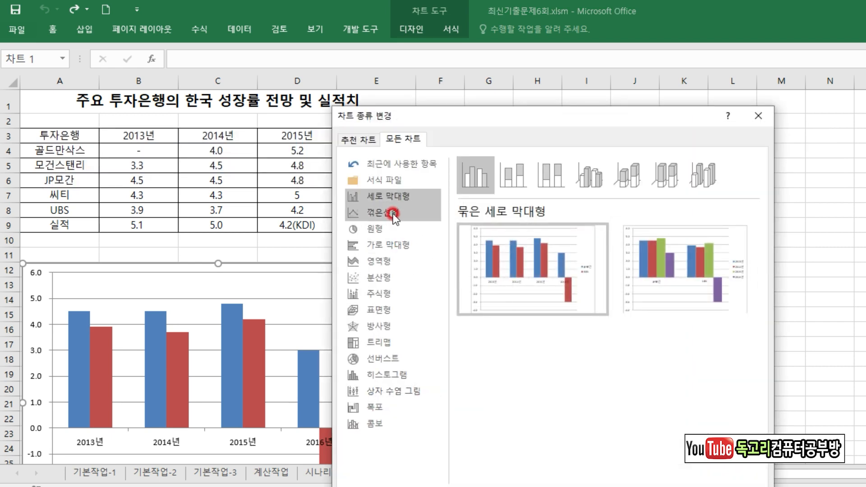
{"action": "left_click", "coordinate": [395, 218]}
{"action": "left_click", "coordinate": [584, 180]}
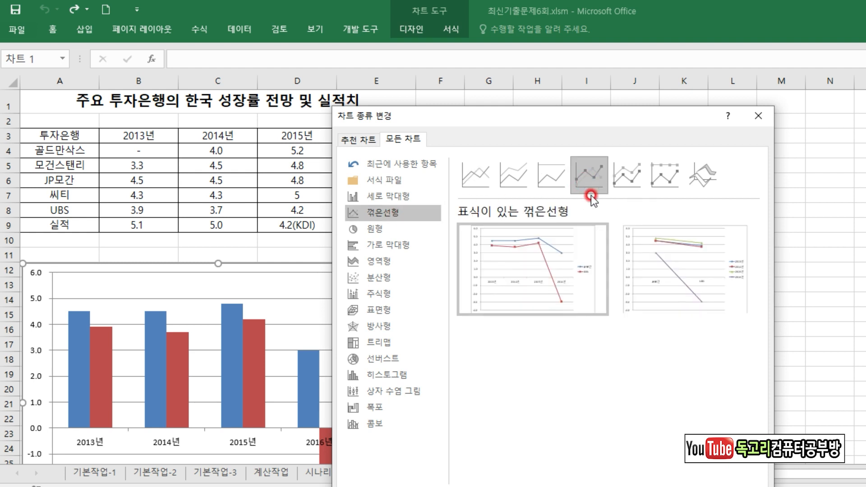
{"action": "left_click_drag", "start_coordinate": [644, 118], "coordinate": [635, 36]}
{"action": "key", "text": "Return"}
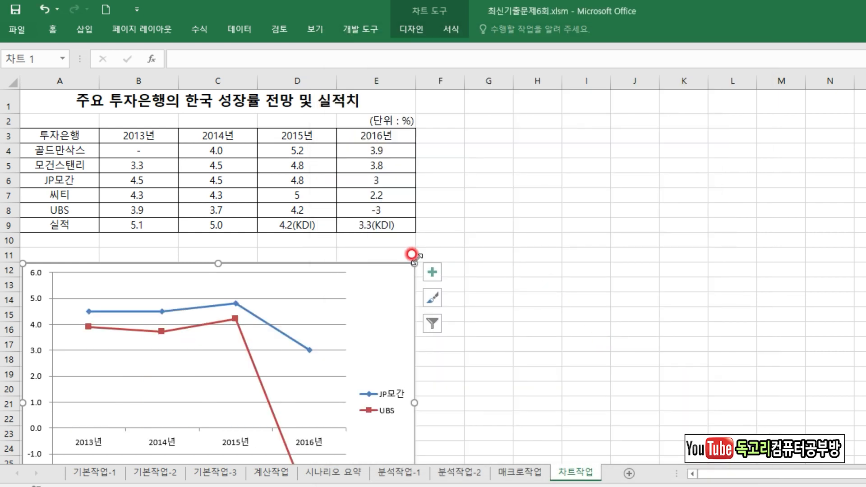
Add the 모건스탠리 series to the chart by copying A5:E5 and pasting it into the chart area.
{"action": "left_click", "coordinate": [69, 167]}
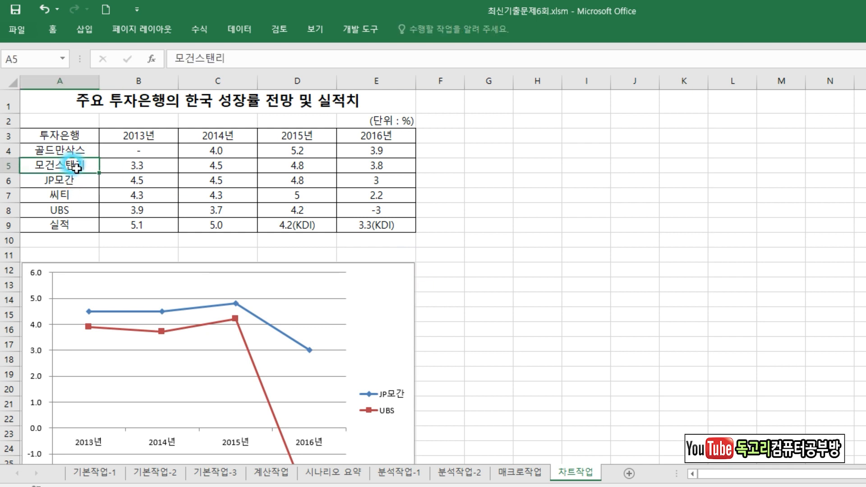
{"action": "left_click_drag", "start_coordinate": [120, 169], "coordinate": [344, 167]}
{"action": "key", "text": "ctrl+c"}
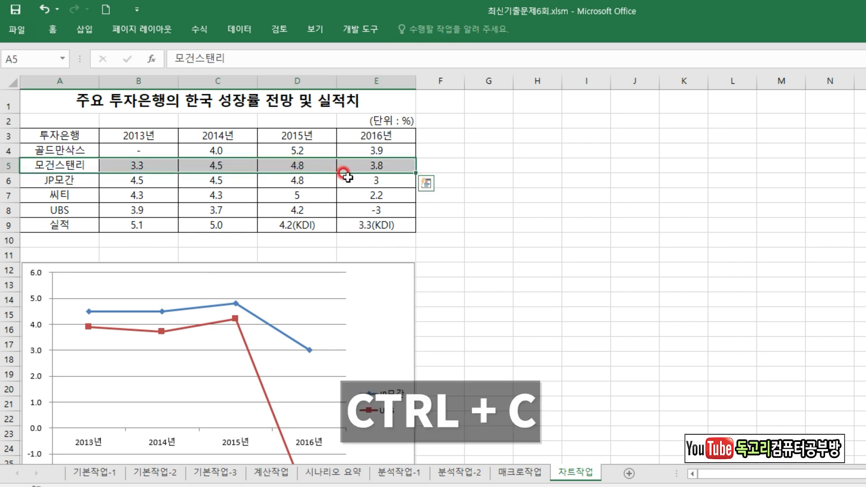
{"action": "left_click", "coordinate": [387, 295]}
{"action": "key", "text": "ctrl+v"}
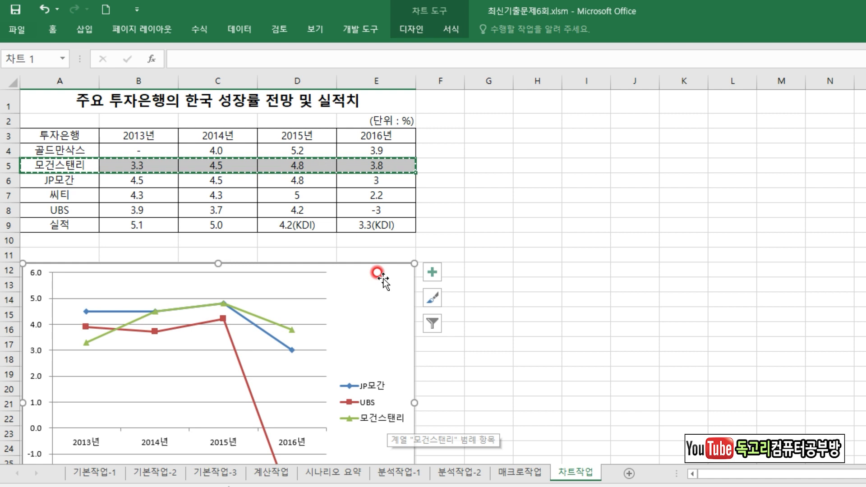
Add a chart title reading 한국 성장률 전망 및 실적.
{"action": "left_click", "coordinate": [429, 272]}
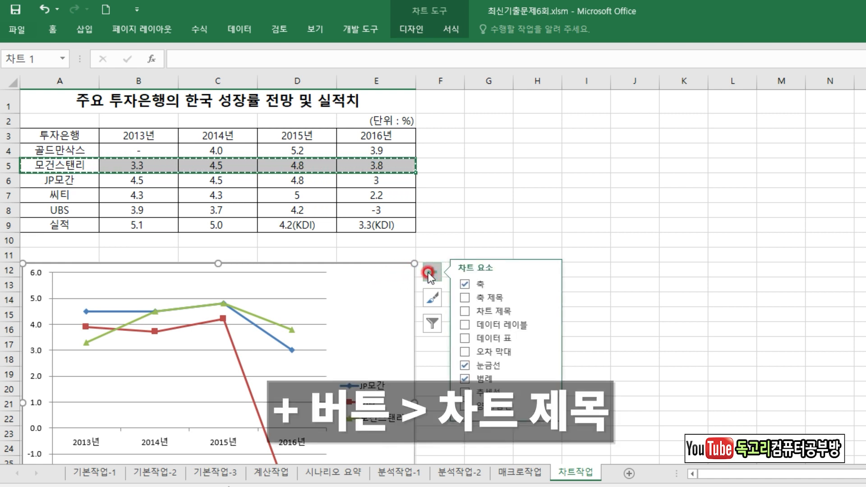
{"action": "left_click", "coordinate": [496, 311]}
{"action": "left_click", "coordinate": [223, 288]}
{"action": "left_click_drag", "start_coordinate": [183, 284], "coordinate": [259, 285]}
{"action": "key", "text": "Hangul"}
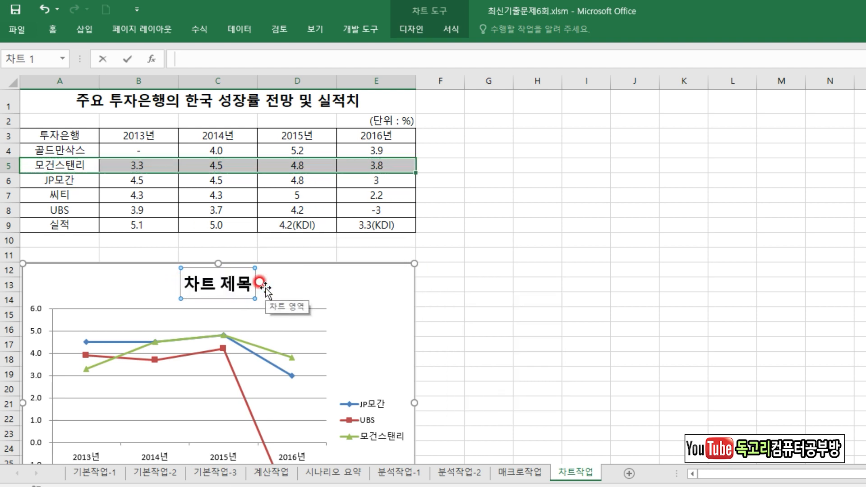
{"action": "type", "text": "한국 성장률 전"}
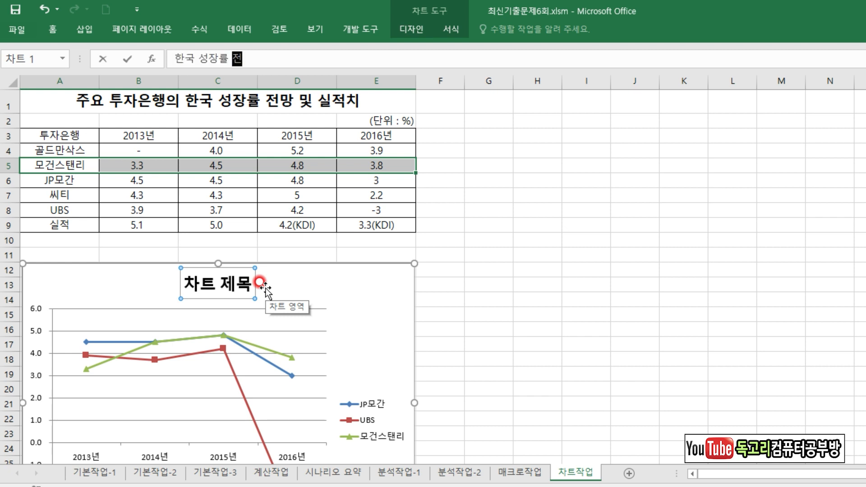
{"action": "type", "text": "망 및 실적"}
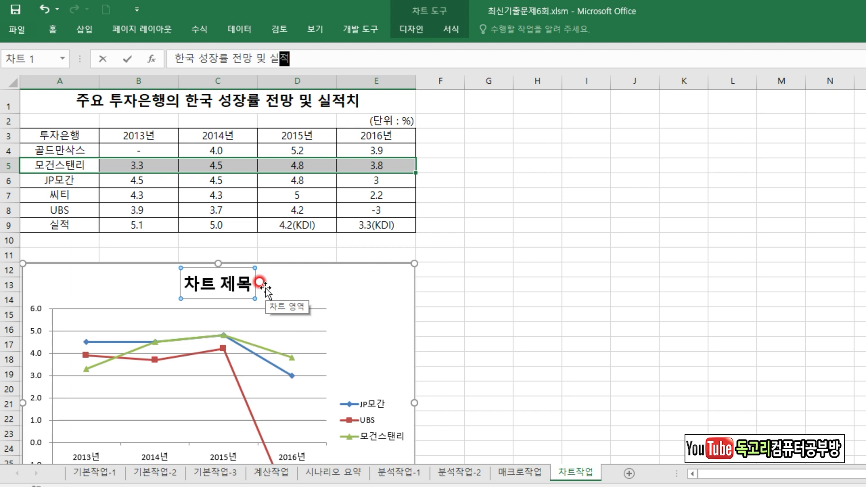
{"action": "key", "text": "Return"}
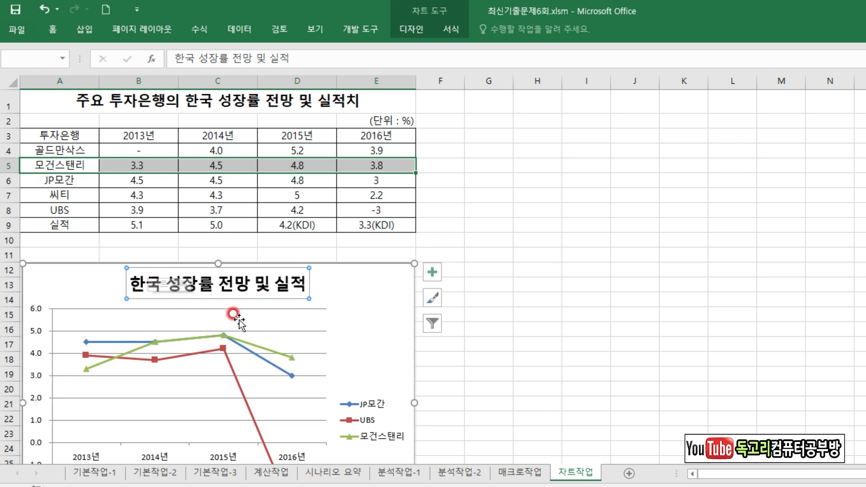
Set the chart title's font to 궁서체 and its size to 12.
{"action": "left_click", "coordinate": [56, 31]}
{"action": "left_click", "coordinate": [162, 51]}
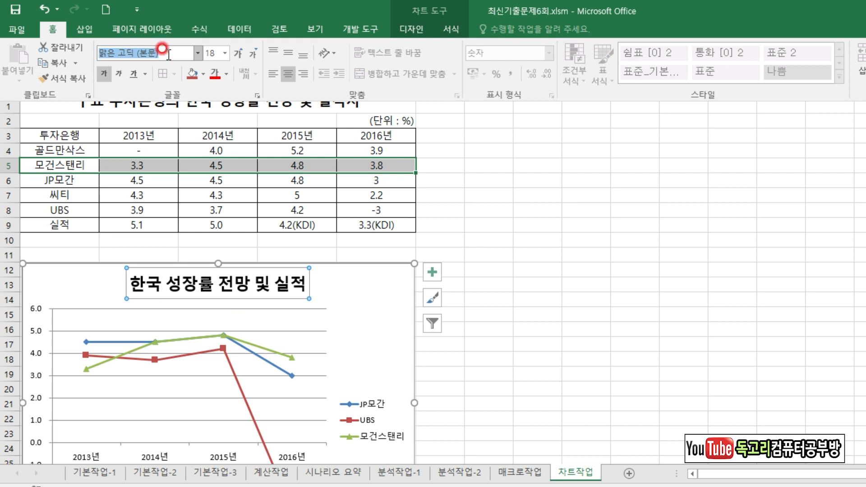
{"action": "type", "text": "궁ㅅ"}
{"action": "type", "text": "체"}
{"action": "key", "text": "Return"}
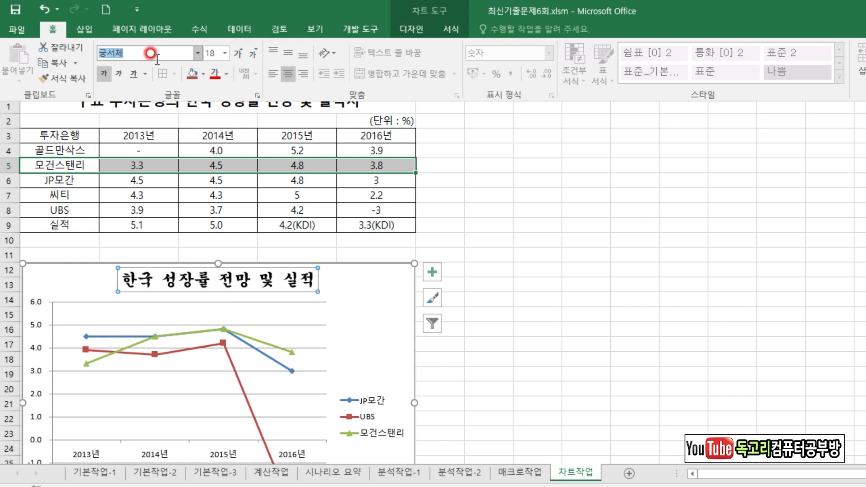
{"action": "left_click", "coordinate": [222, 52]}
{"action": "left_click", "coordinate": [220, 131]}
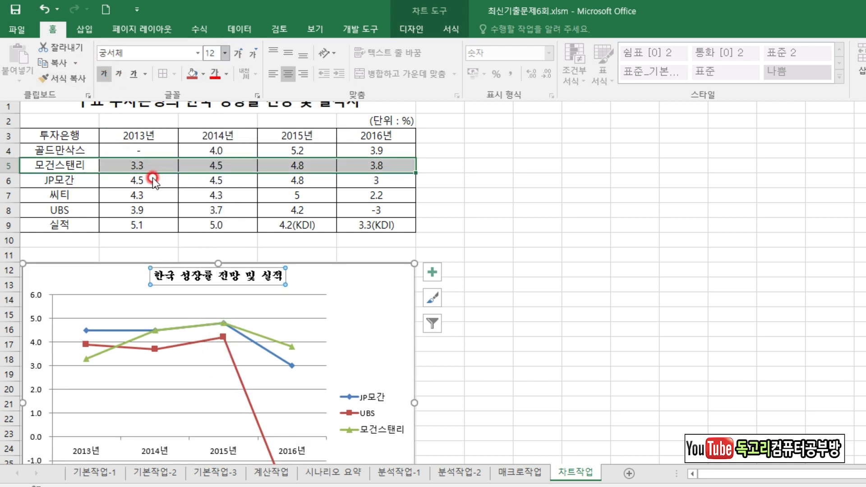
Add a primary vertical axis title reading (단위 : %).
{"action": "left_click", "coordinate": [432, 271]}
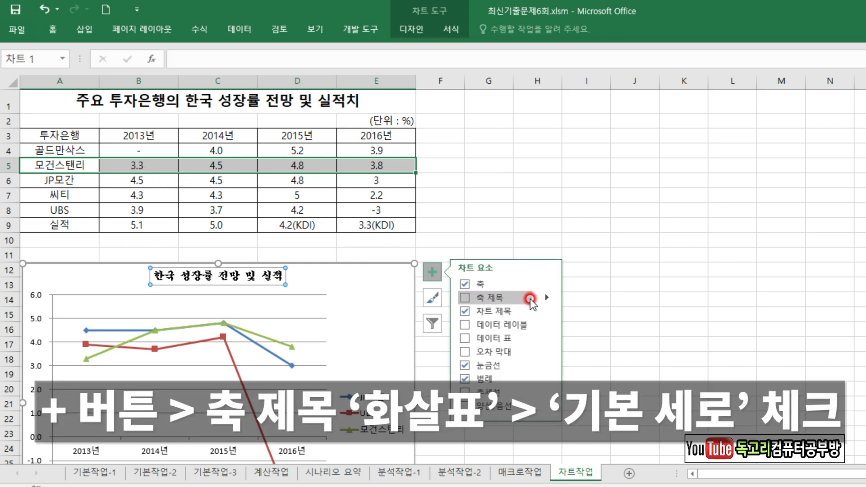
{"action": "left_click", "coordinate": [547, 297]}
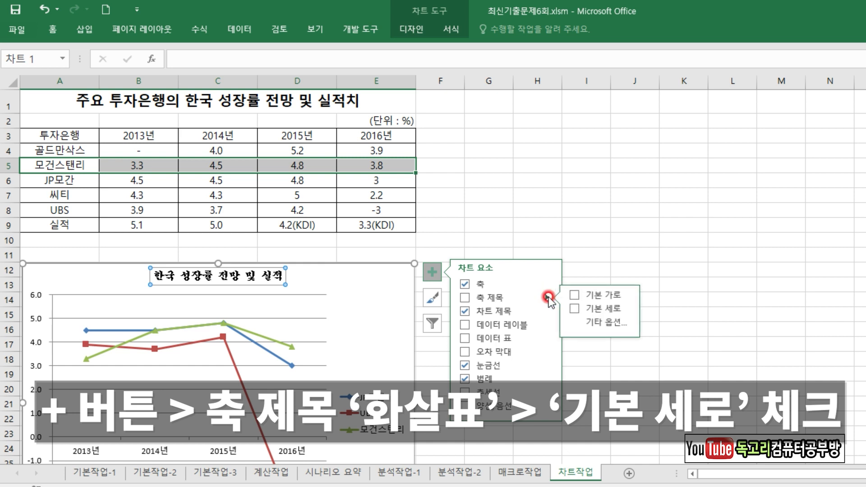
{"action": "left_click", "coordinate": [576, 309]}
{"action": "left_click", "coordinate": [575, 309]}
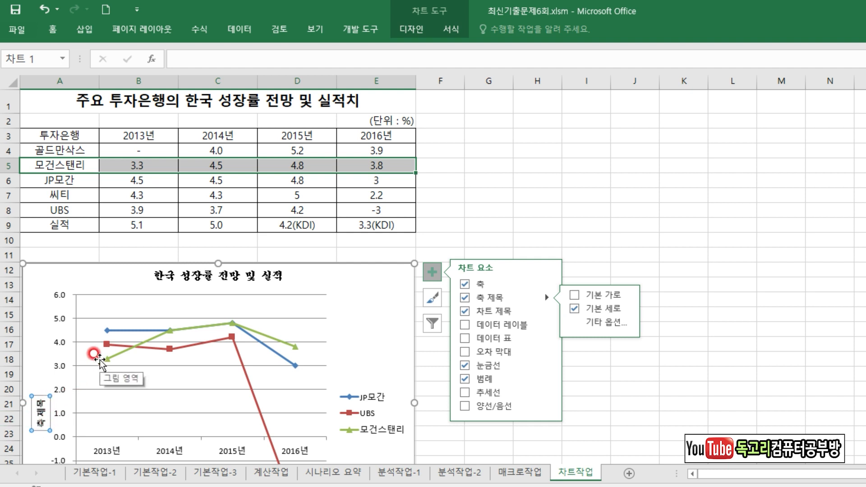
{"action": "type", "text": "(단위 : %"}
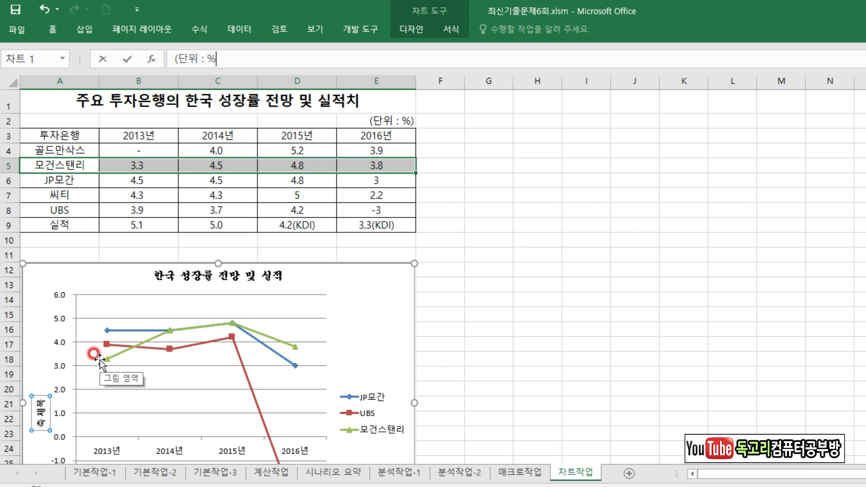
{"action": "key", "text": "Return"}
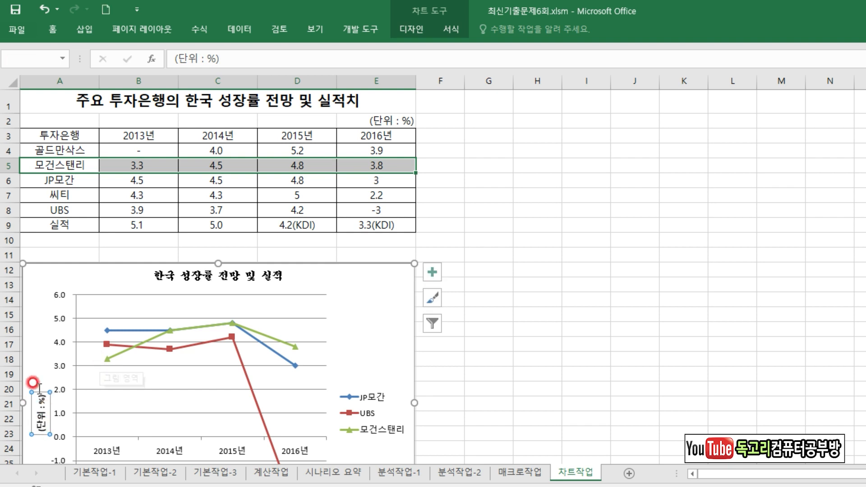
Turn off the 텍스트 위로 회전 orientation of the vertical axis title so its text runs horizontally.
{"action": "left_click", "coordinate": [53, 28]}
{"action": "left_click", "coordinate": [335, 57]}
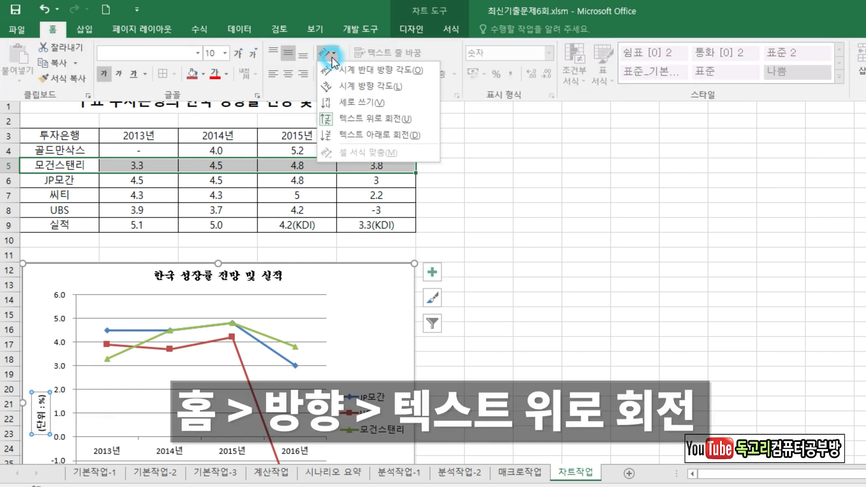
{"action": "left_click", "coordinate": [326, 125]}
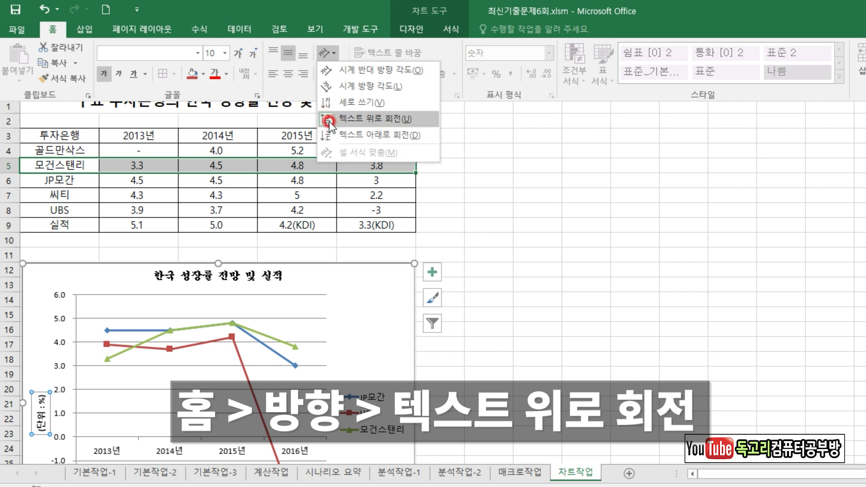
{"action": "left_click", "coordinate": [328, 120]}
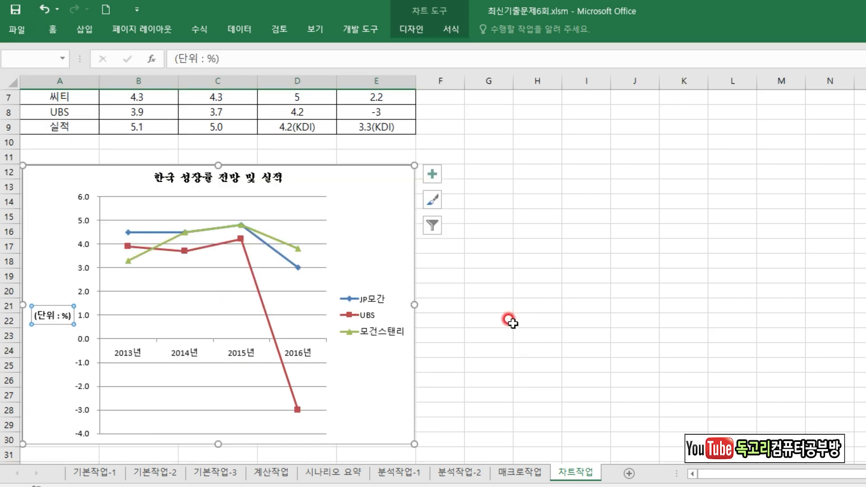
Set the major unit of the vertical value axis to 2.
{"action": "right_click", "coordinate": [84, 198]}
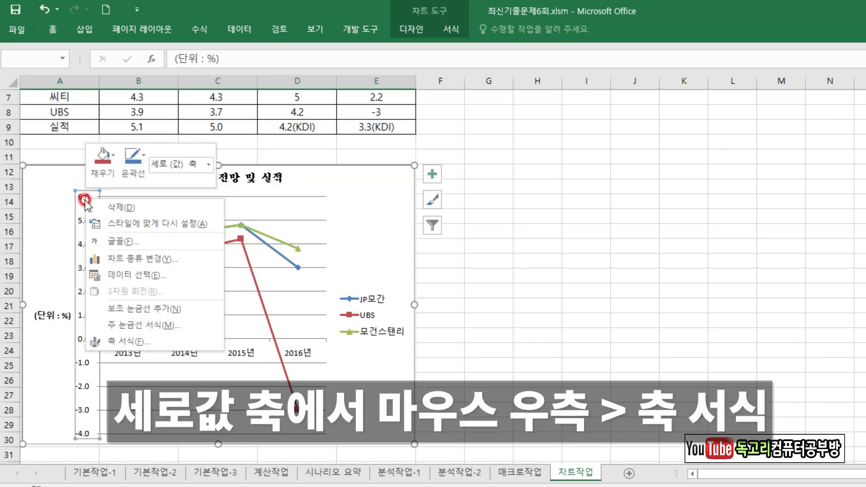
{"action": "left_click", "coordinate": [115, 343]}
{"action": "left_click", "coordinate": [742, 262]}
{"action": "left_click_drag", "start_coordinate": [747, 265], "coordinate": [695, 276]}
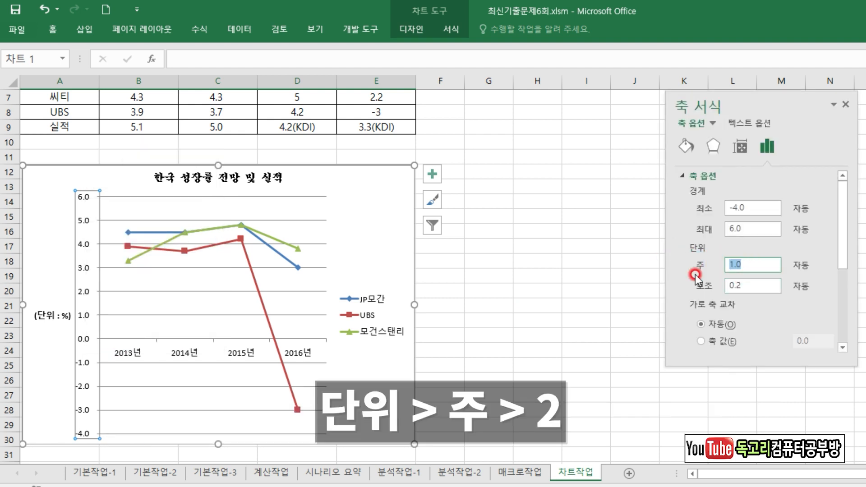
{"action": "type", "text": "2"}
{"action": "key", "text": "Return"}
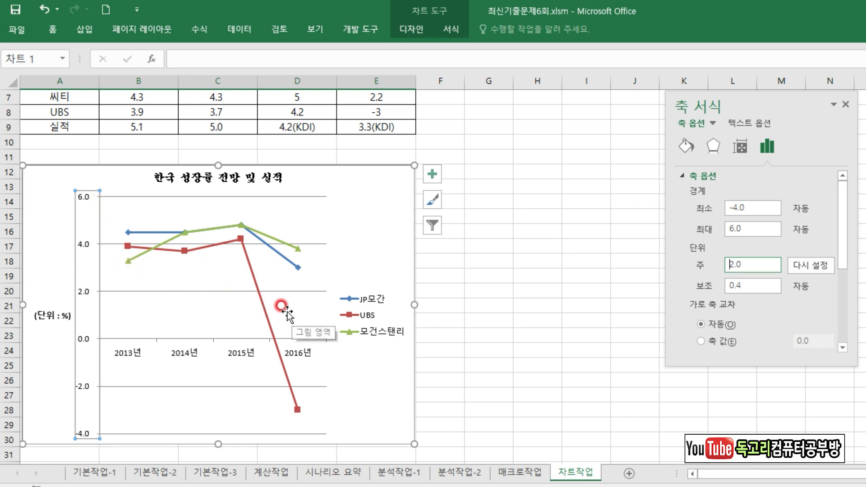
Add value data labels to the UBS series only.
{"action": "left_click", "coordinate": [240, 239]}
{"action": "right_click", "coordinate": [240, 239]}
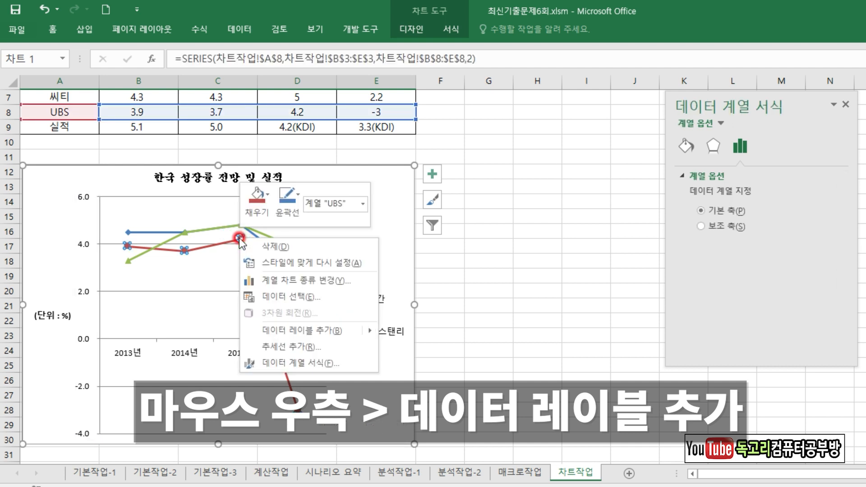
{"action": "mouse_move", "coordinate": [319, 333]}
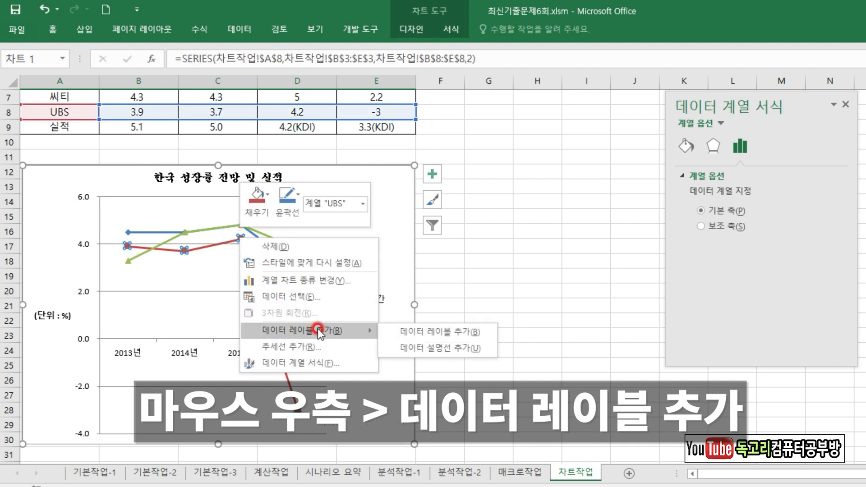
{"action": "left_click", "coordinate": [333, 331]}
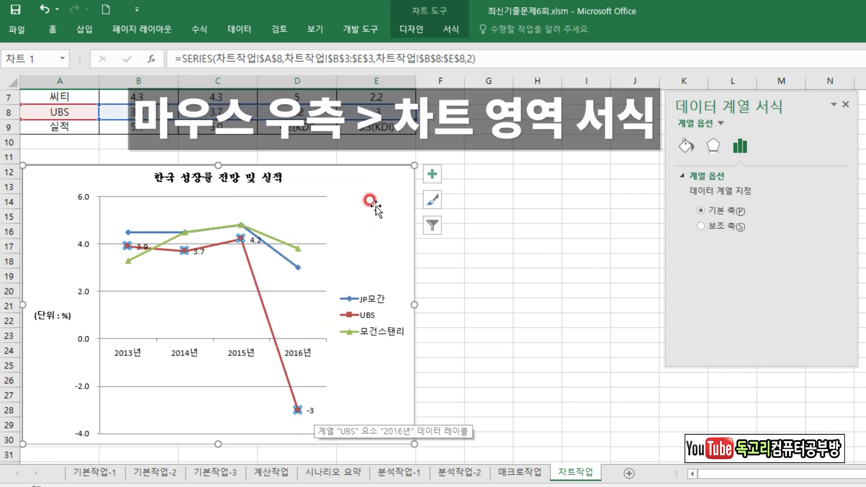
Give the chart area's border rounded corners (둥근 모서리) and deselect the chart.
{"action": "right_click", "coordinate": [387, 181]}
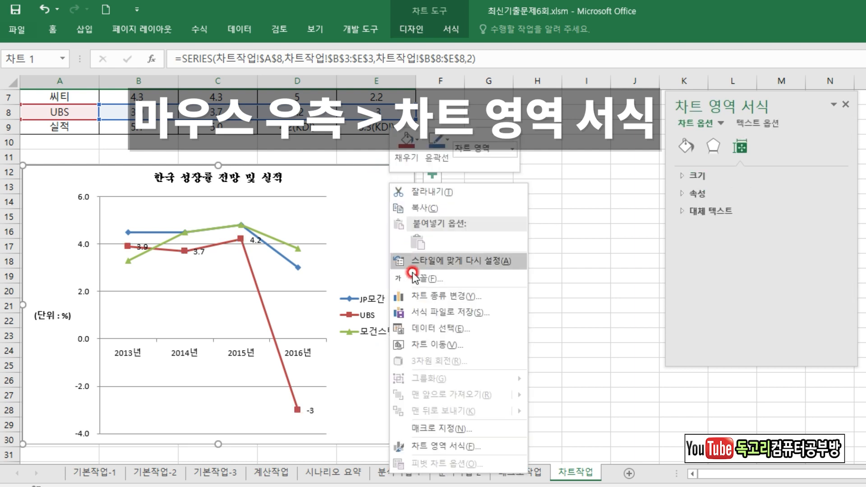
{"action": "left_click", "coordinate": [437, 447]}
{"action": "left_click", "coordinate": [692, 146]}
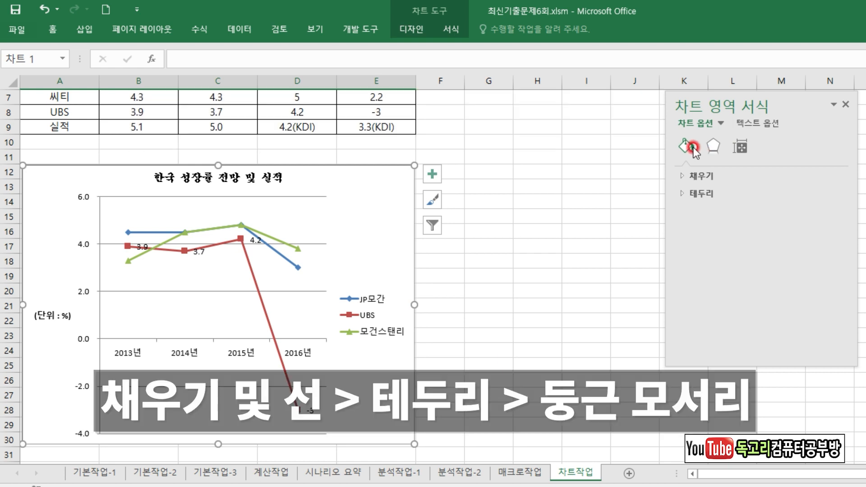
{"action": "left_click", "coordinate": [701, 192]}
{"action": "left_click_drag", "start_coordinate": [843, 212], "coordinate": [846, 315]}
{"action": "left_click", "coordinate": [701, 344]}
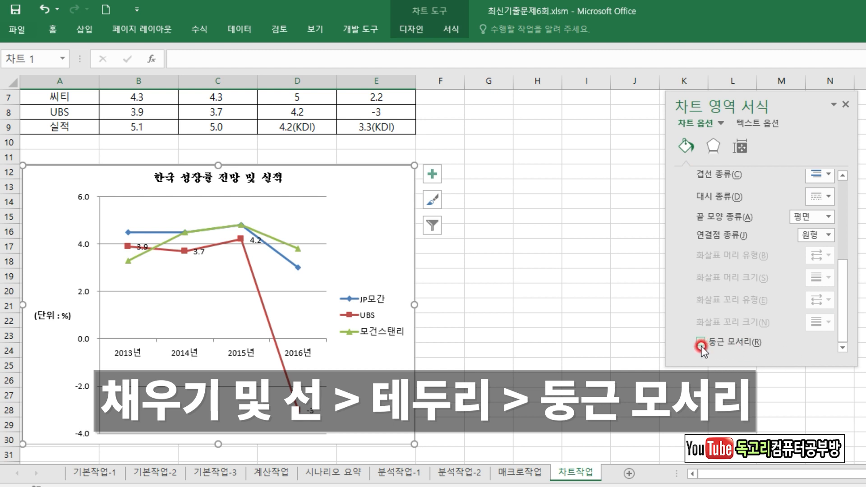
{"action": "left_click", "coordinate": [538, 329]}
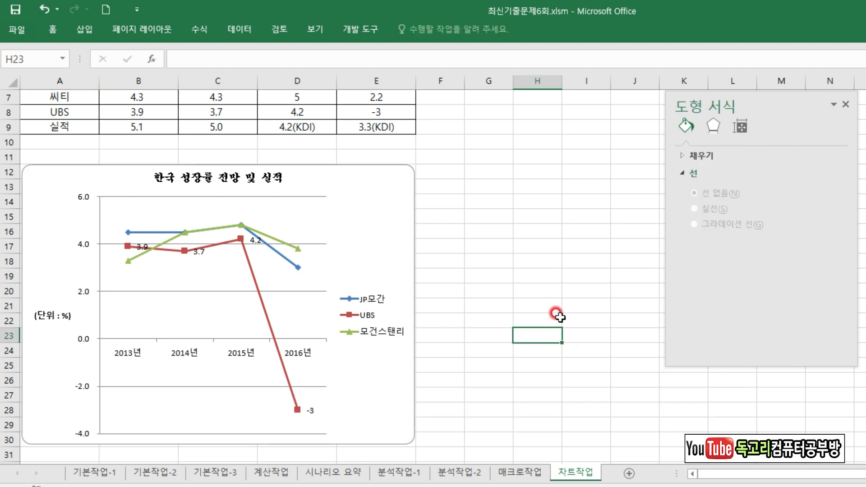
{"action": "left_click", "coordinate": [546, 286]}
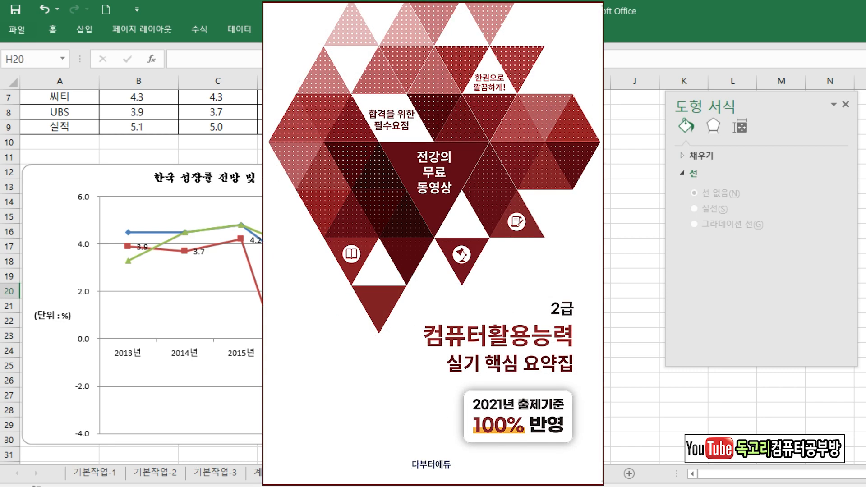